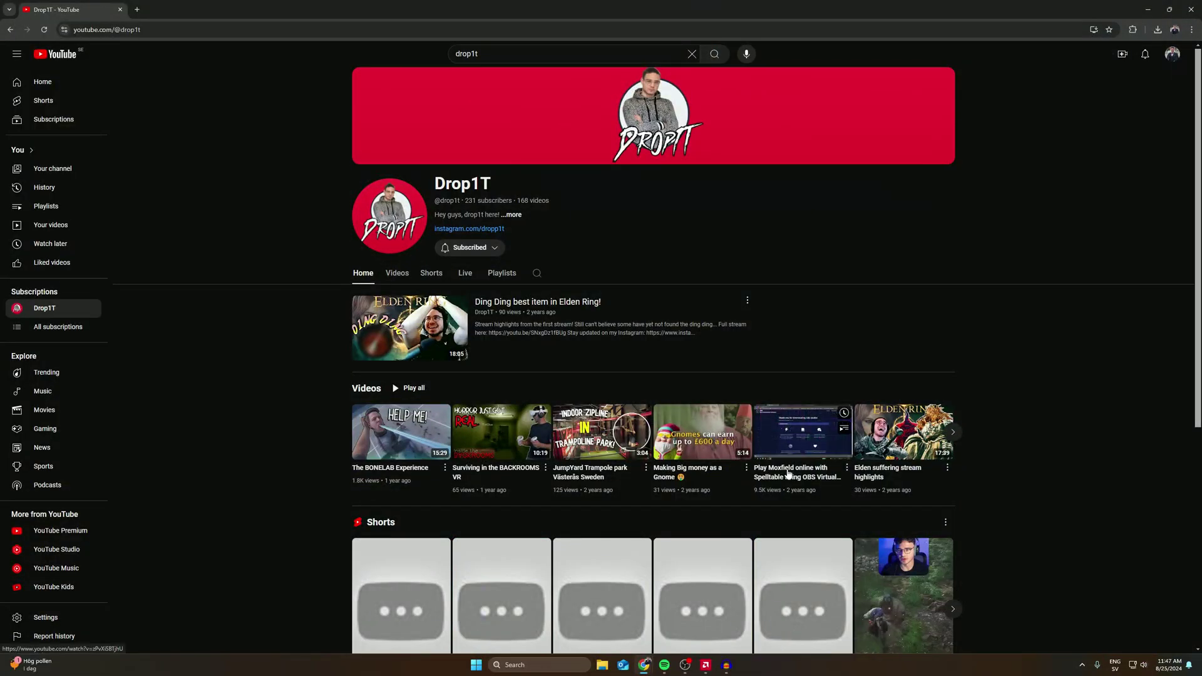
Review the Drop1T Moxfield-with-SpellTable OBS tutorial and its comments, then close Chrome.
{"action": "left_click", "coordinate": [788, 473]}
{"action": "scroll", "coordinate": [572, 432], "scroll_direction": "down", "scroll_amount": 2}
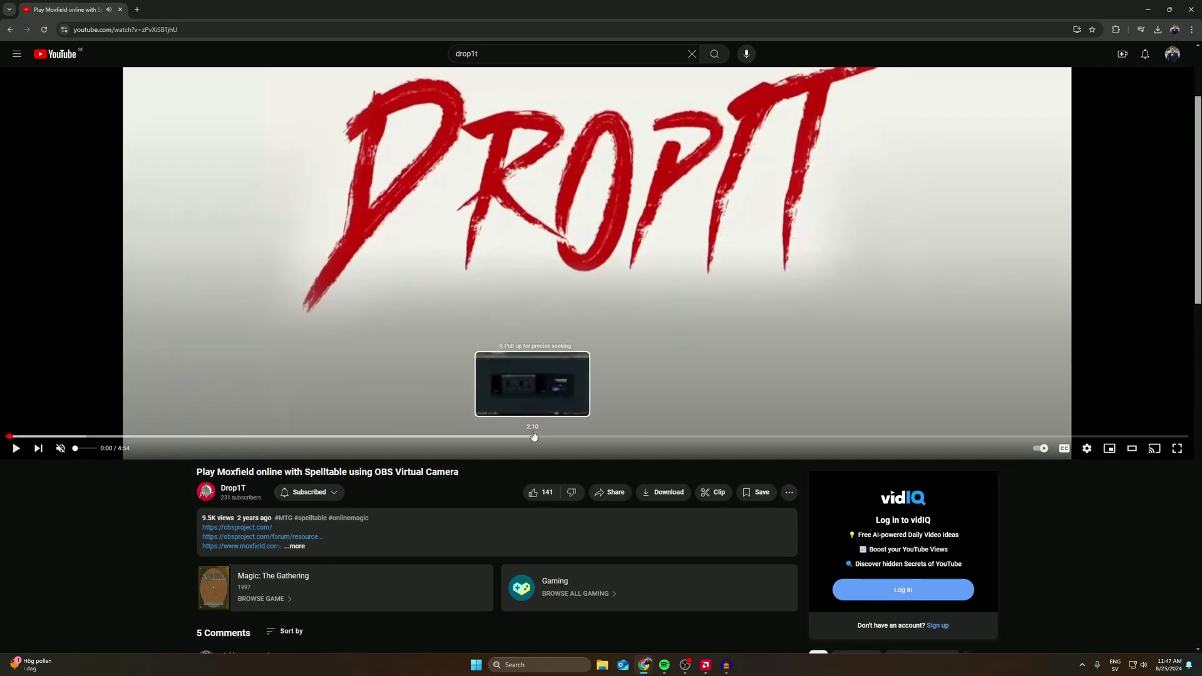
{"action": "scroll", "coordinate": [483, 512], "scroll_direction": "up", "scroll_amount": 1}
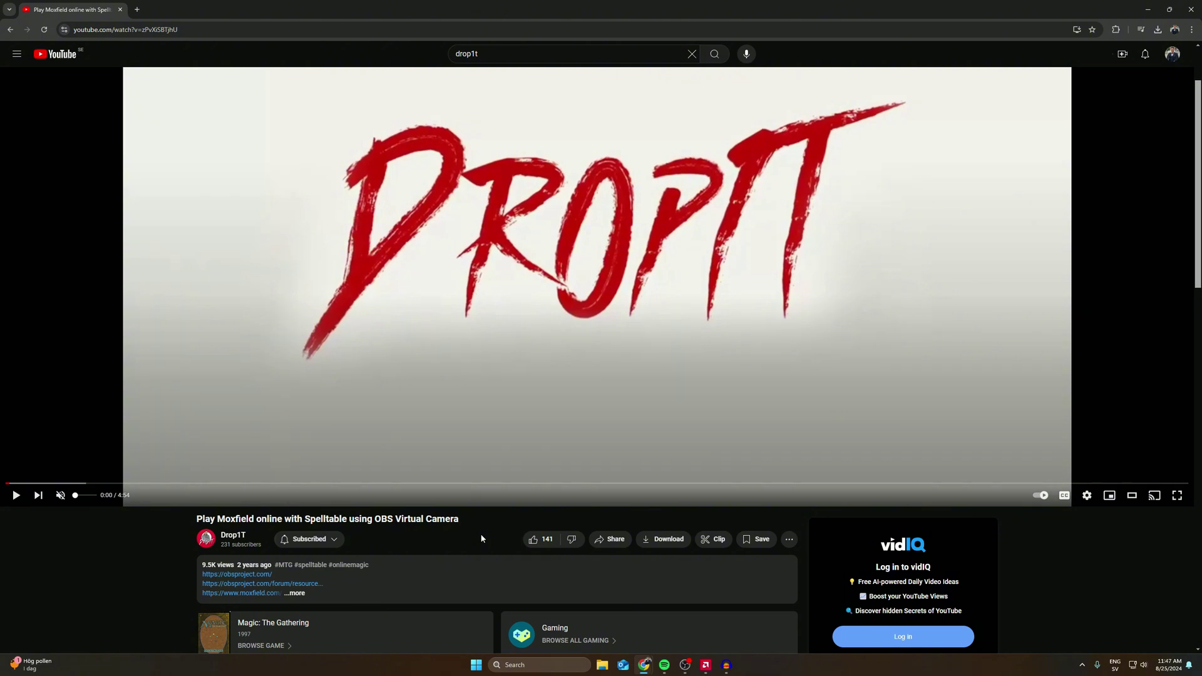
{"action": "scroll", "coordinate": [481, 538], "scroll_direction": "down", "scroll_amount": 5}
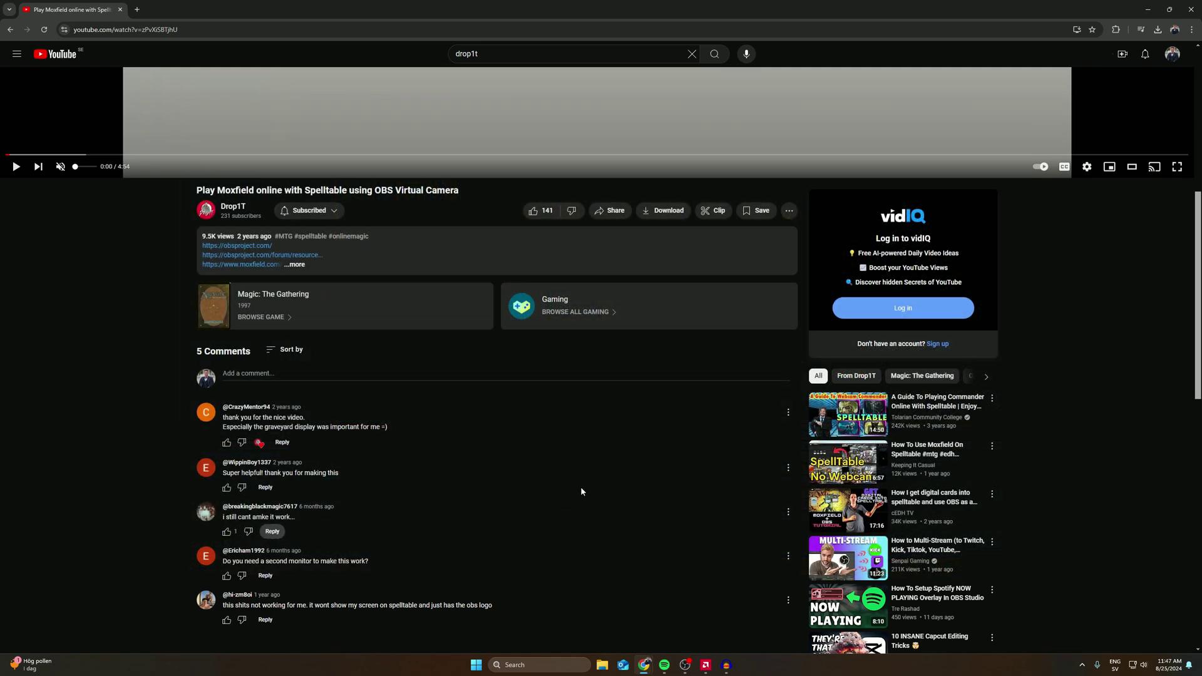
{"action": "left_click_drag", "start_coordinate": [226, 561], "coordinate": [369, 563]}
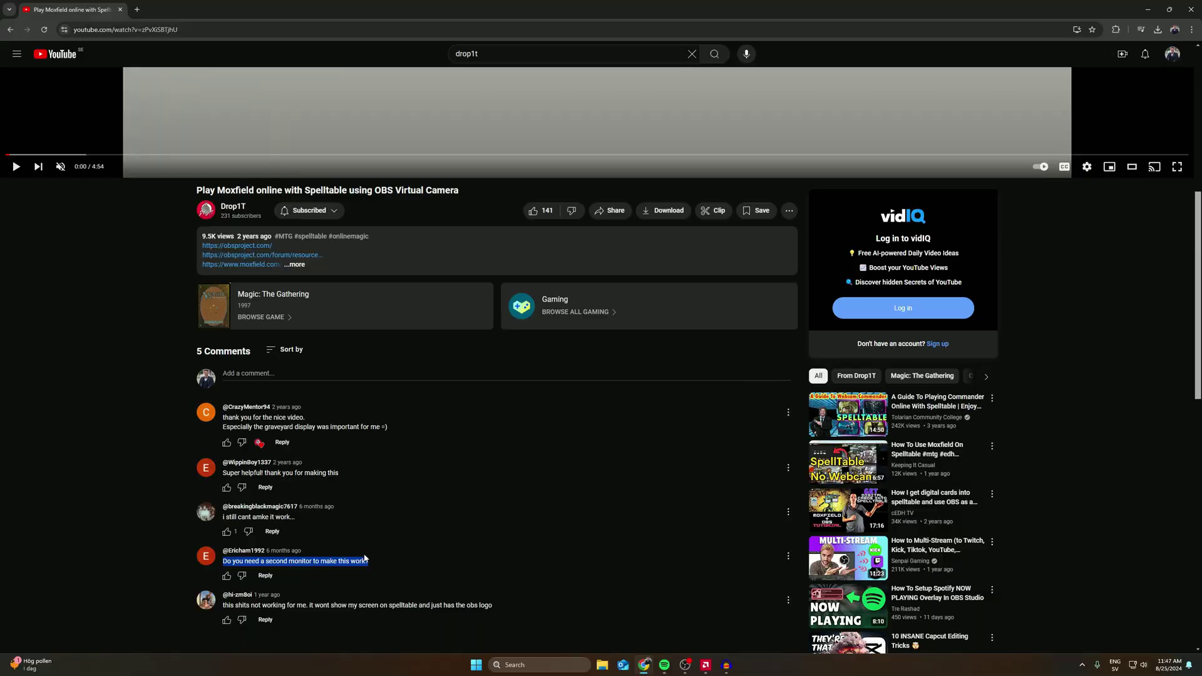
{"action": "left_click", "coordinate": [407, 467]}
{"action": "scroll", "coordinate": [408, 472], "scroll_direction": "up", "scroll_amount": 6}
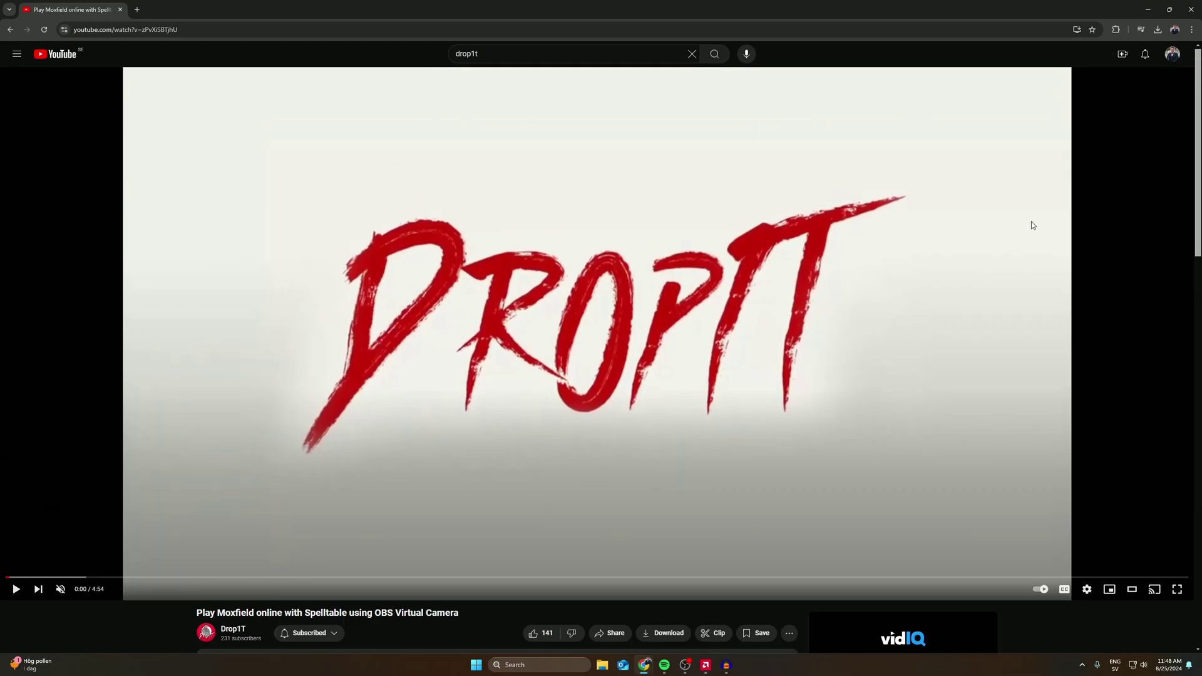
{"action": "left_click", "coordinate": [1192, 10]}
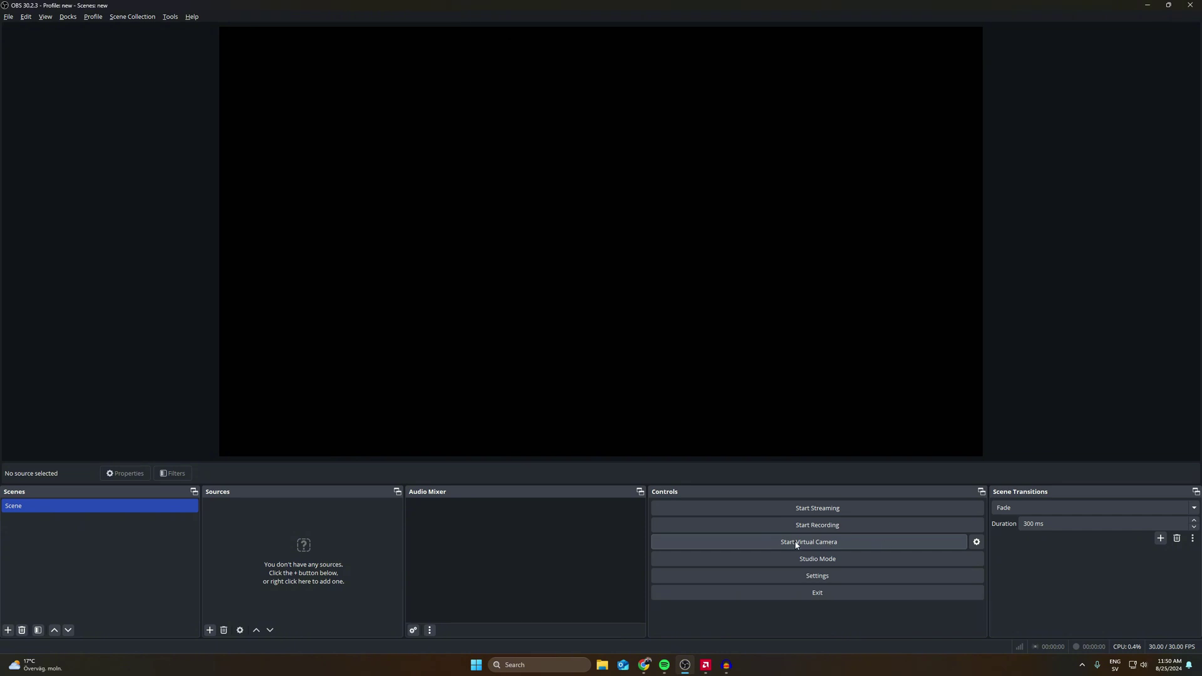
{"action": "left_click", "coordinate": [977, 541]}
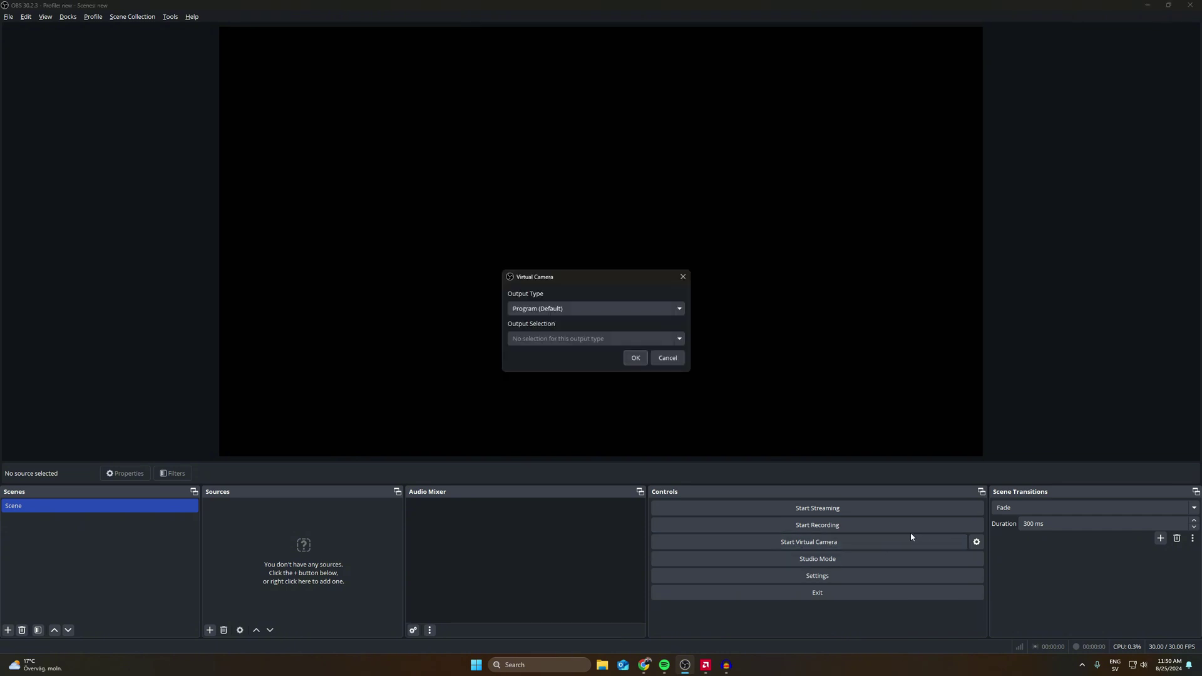
{"action": "left_click", "coordinate": [566, 300]}
{"action": "left_click", "coordinate": [542, 311]}
{"action": "key", "text": "Escape"}
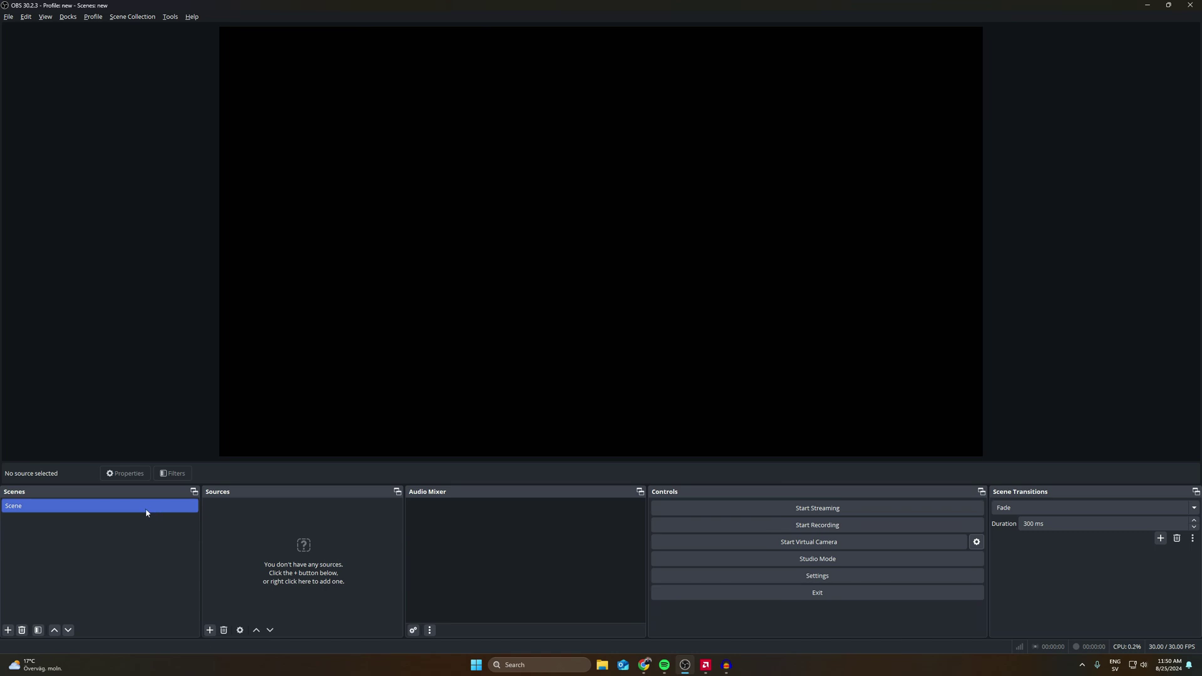
Add a new Window Capture source to the OBS scene.
{"action": "left_click", "coordinate": [210, 631]}
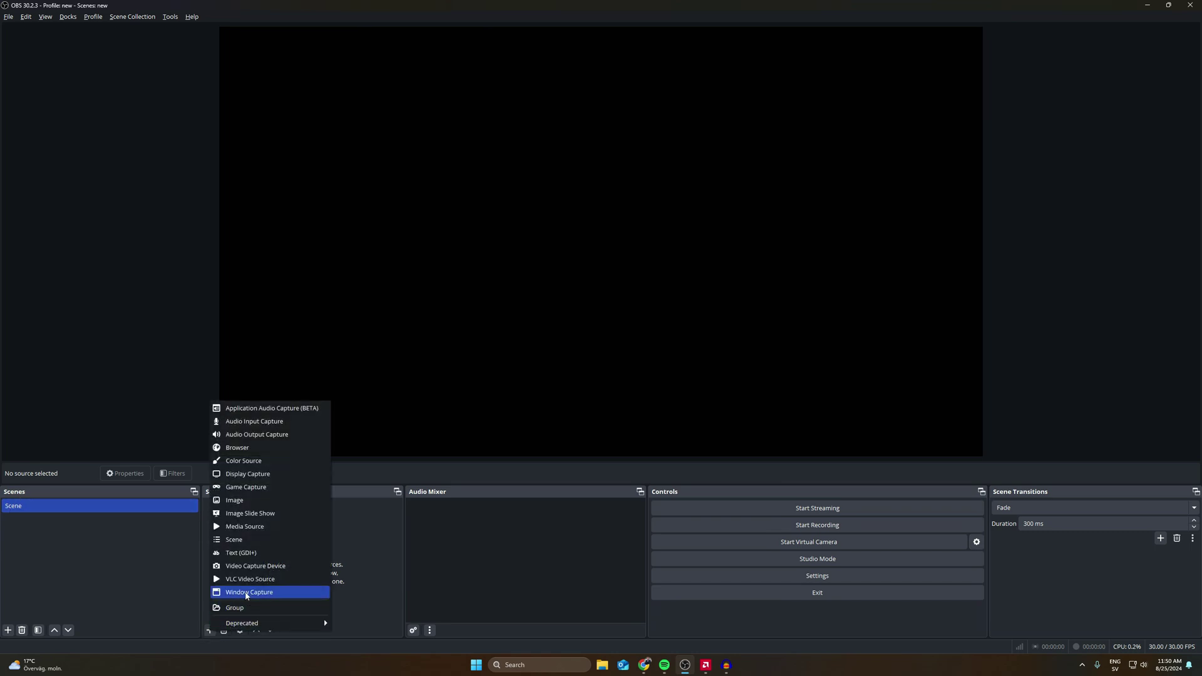
{"action": "mouse_move", "coordinate": [648, 671]}
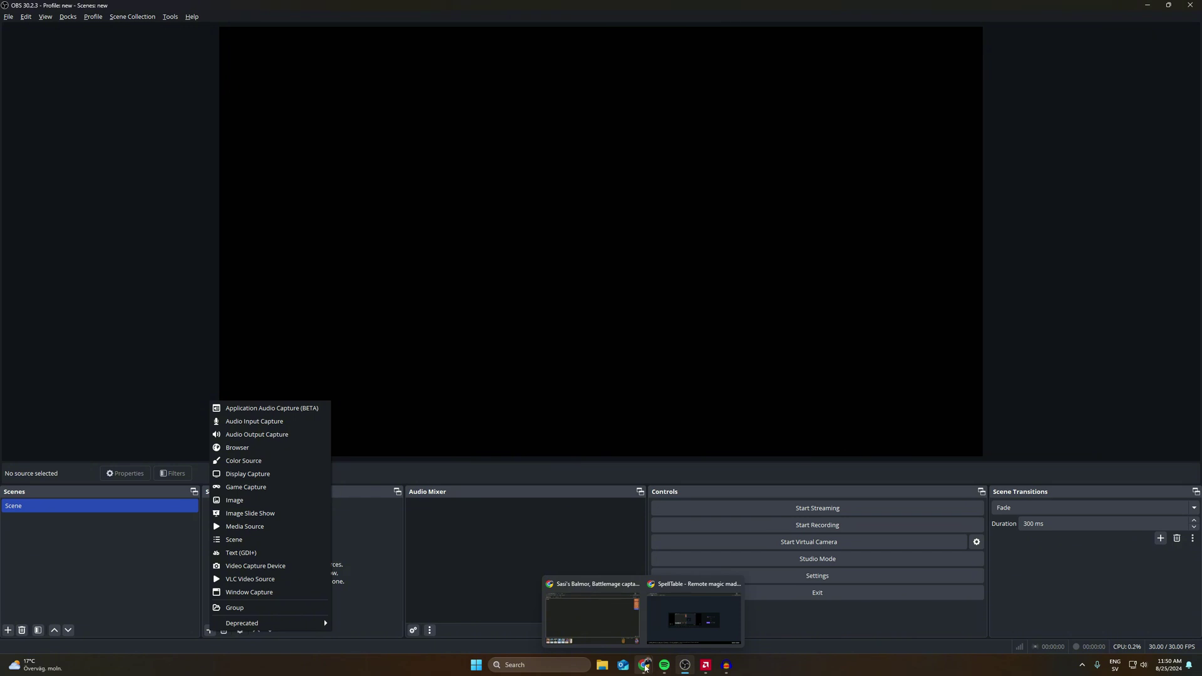
{"action": "left_click", "coordinate": [609, 620]}
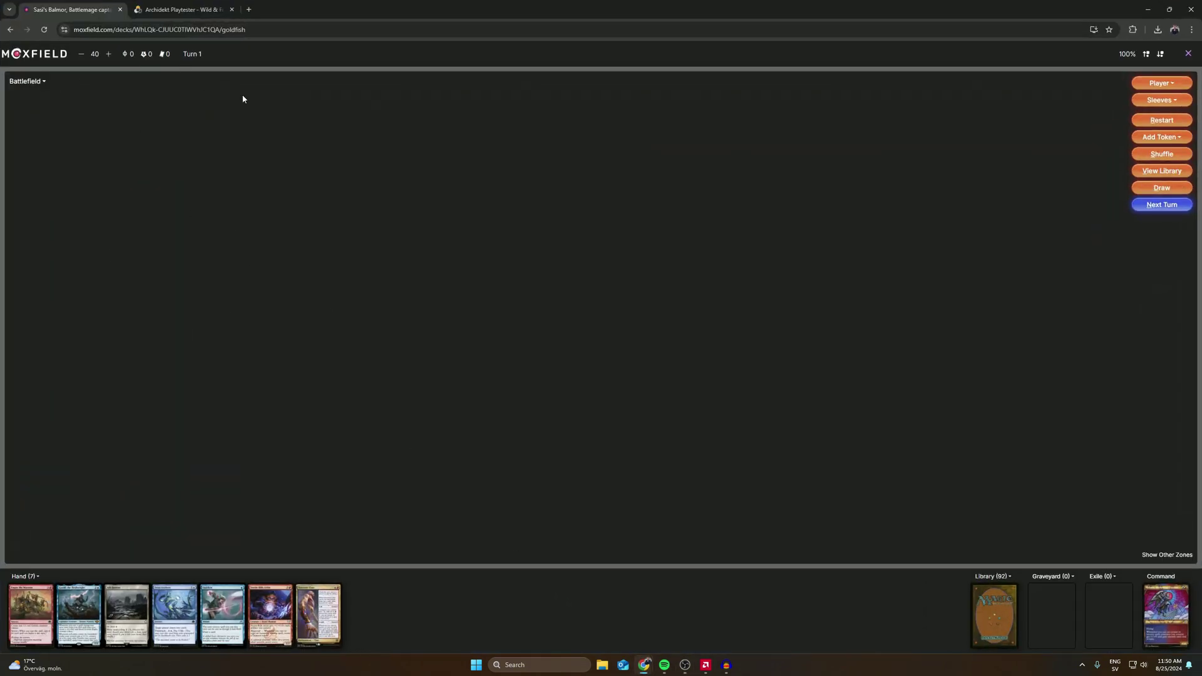
{"action": "key", "text": "alt+Tab"}
{"action": "left_click", "coordinate": [209, 630]}
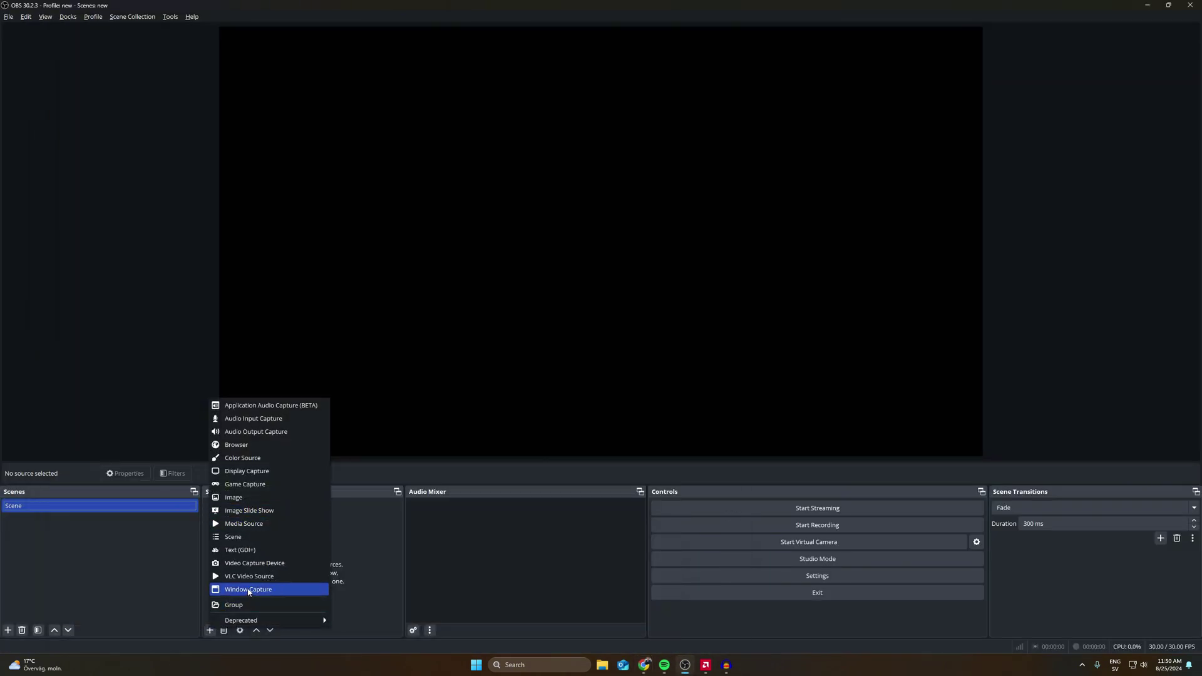
{"action": "left_click", "coordinate": [248, 589]}
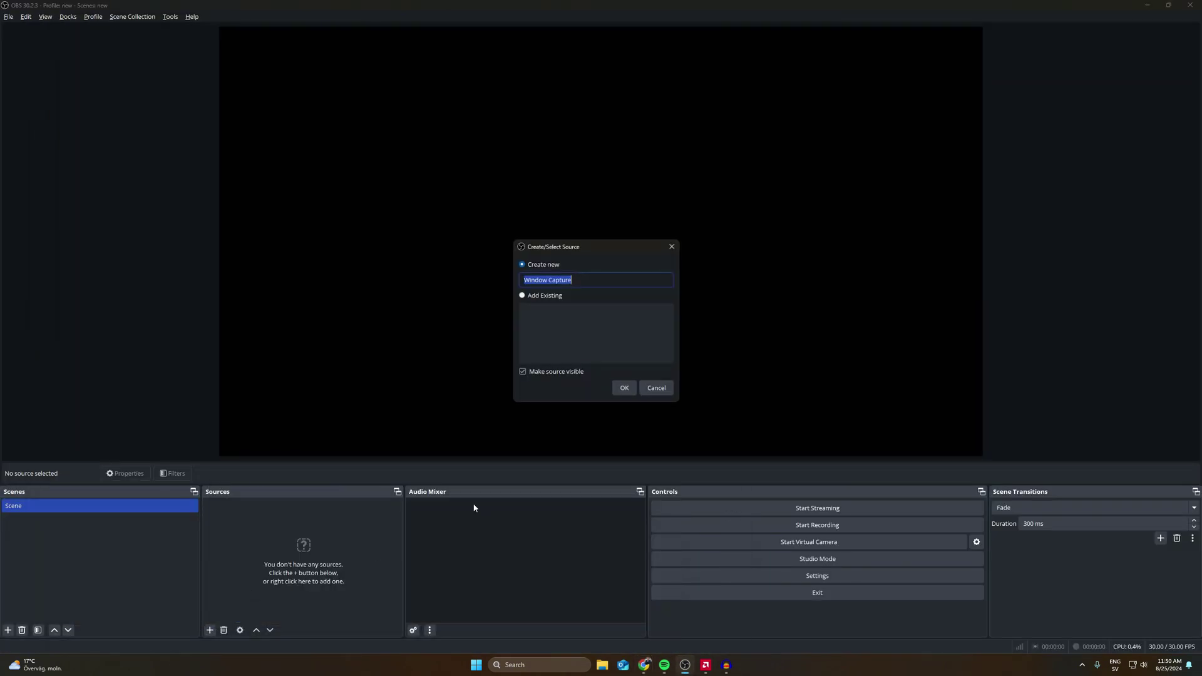
{"action": "left_click", "coordinate": [624, 388]}
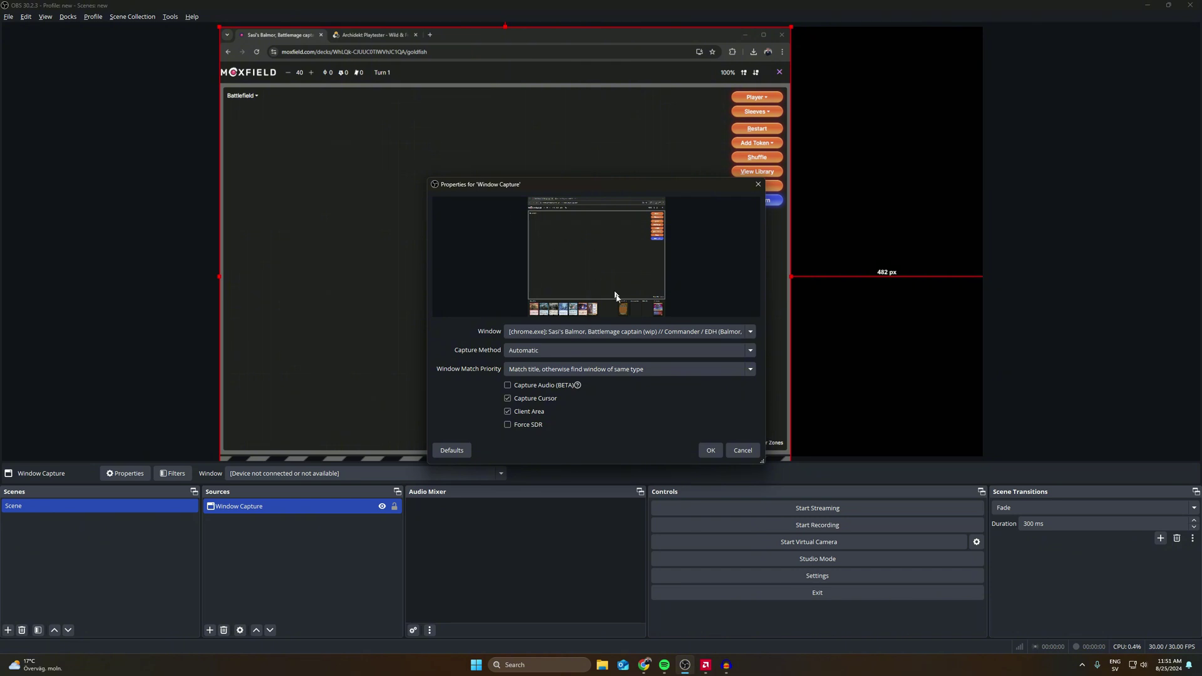
Restore the SpellTable Chrome window to a smaller size and return to its lobby.
{"action": "left_click", "coordinate": [558, 336]}
{"action": "left_click", "coordinate": [468, 271]}
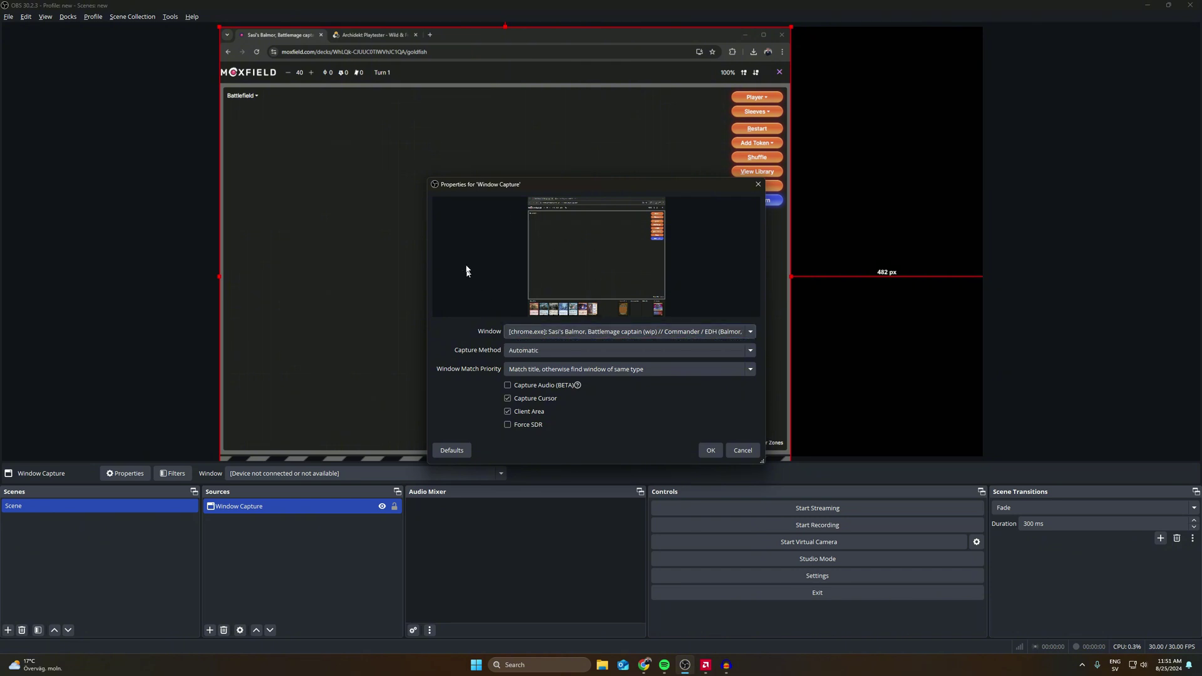
{"action": "left_click", "coordinate": [528, 333]}
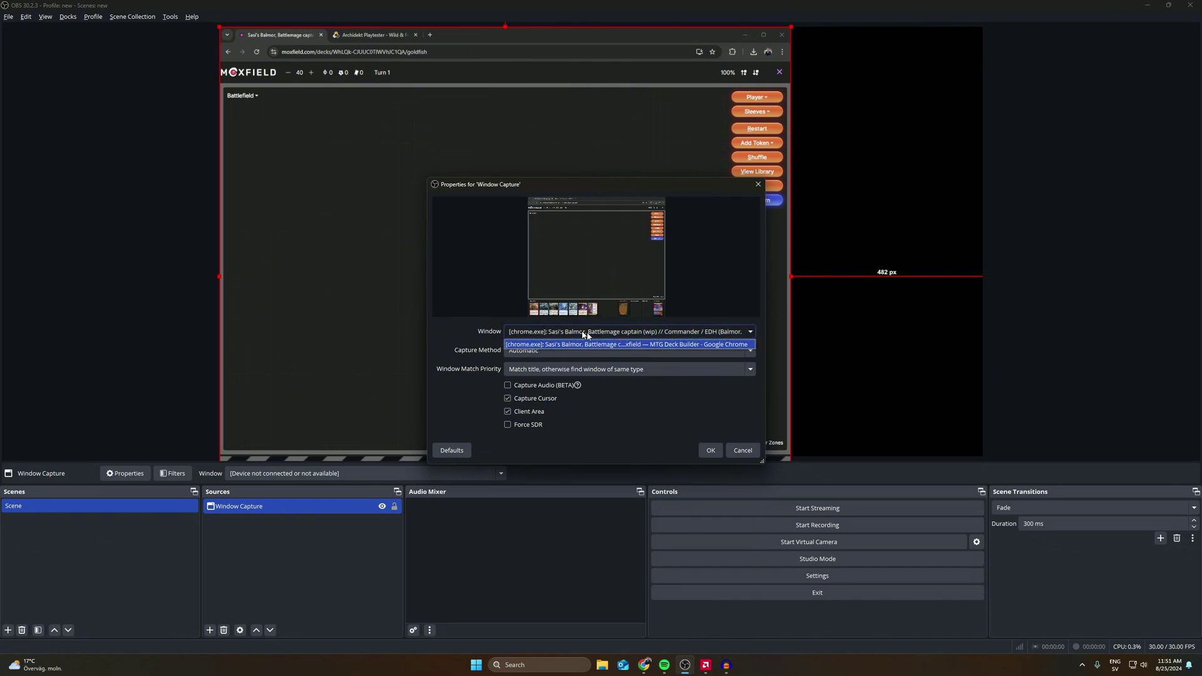
{"action": "left_click", "coordinate": [689, 626]}
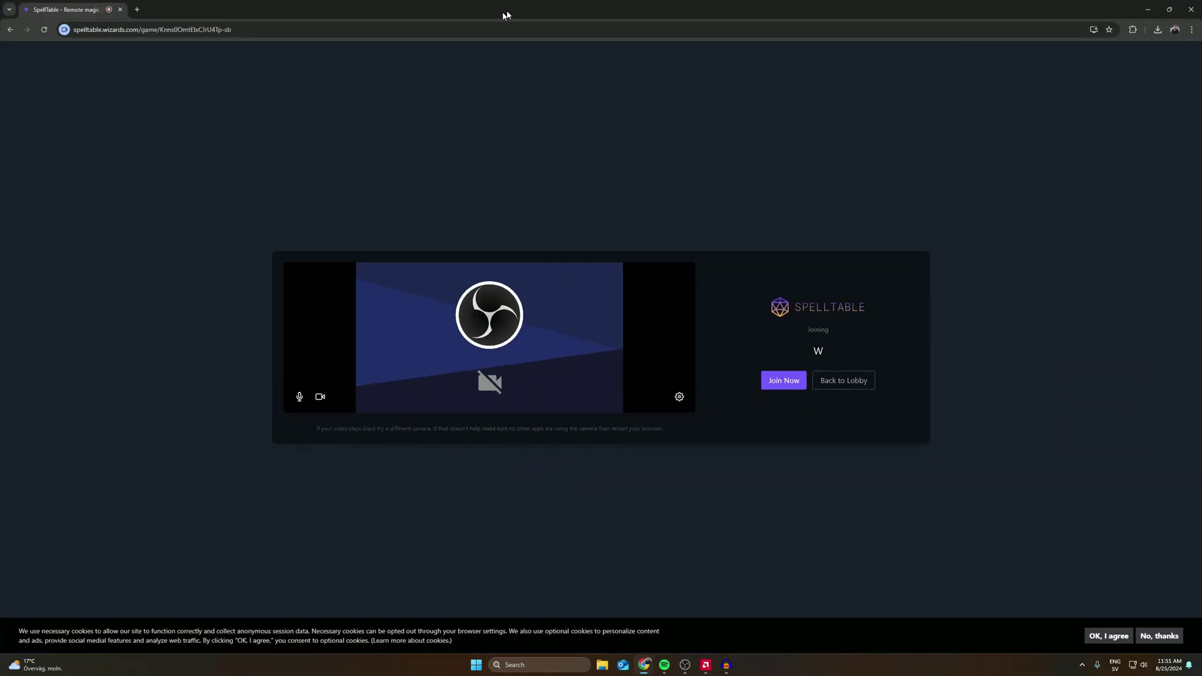
{"action": "left_click_drag", "start_coordinate": [590, 11], "coordinate": [900, 67]}
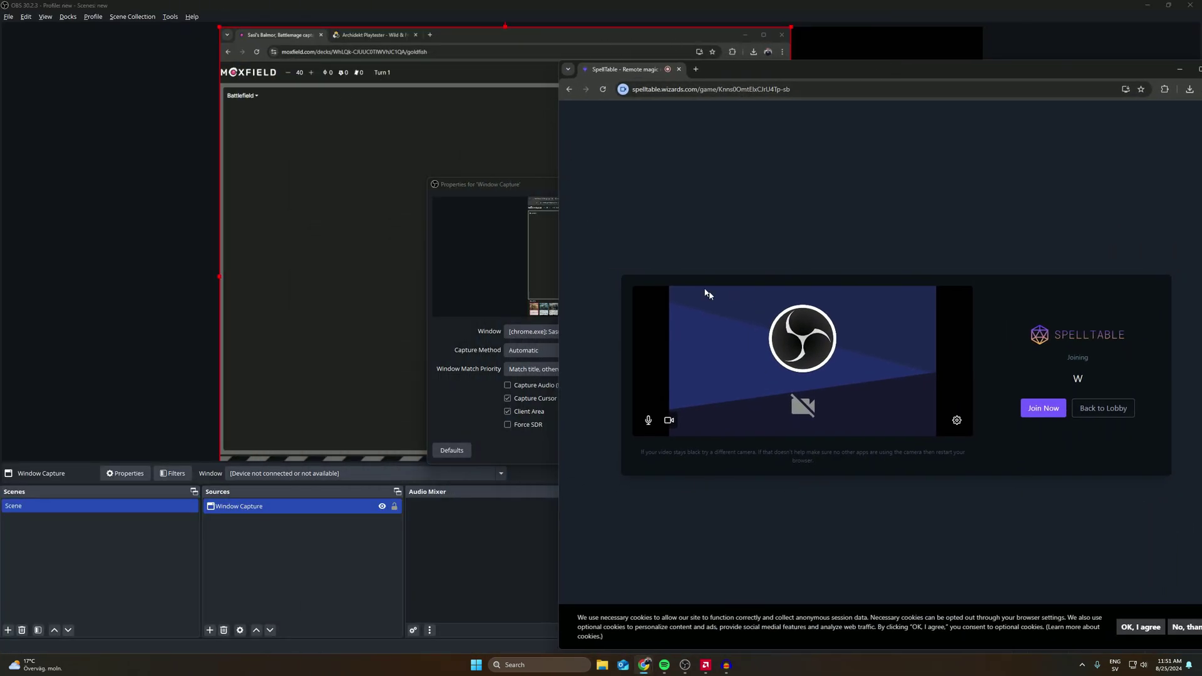
{"action": "left_click", "coordinate": [295, 507]}
{"action": "key", "text": "Escape"}
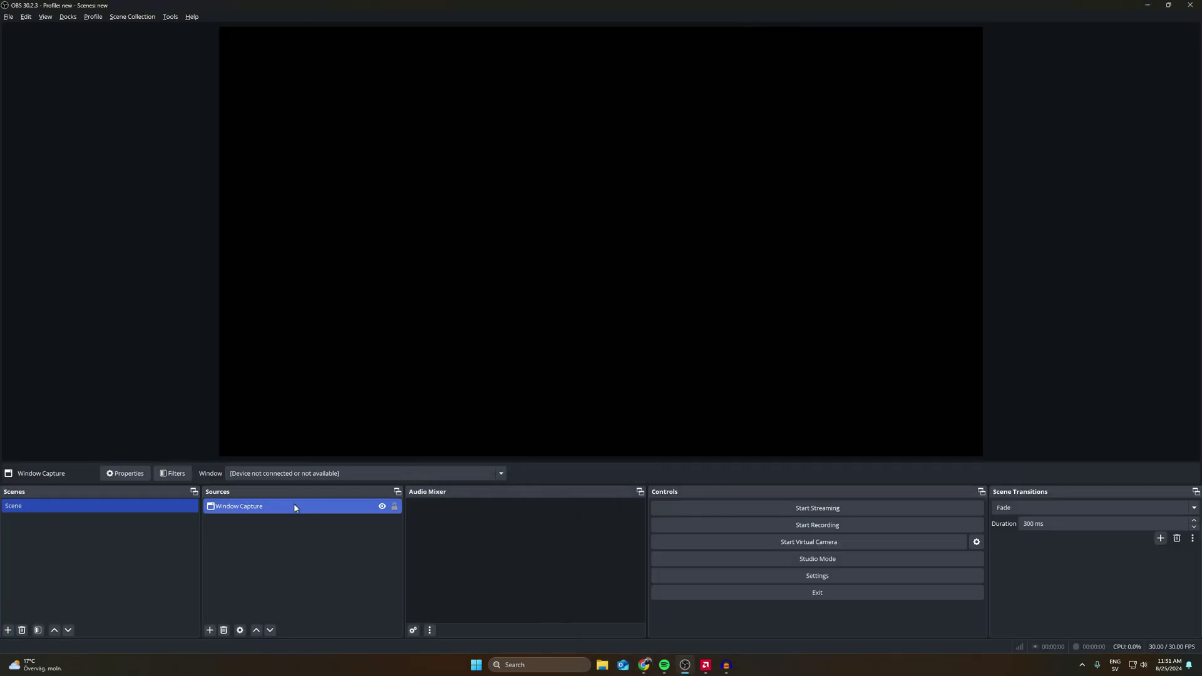
Set the Window Capture to the Moxfield Chrome window and confirm.
{"action": "double_click", "coordinate": [295, 507]}
{"action": "left_click", "coordinate": [539, 332]}
{"action": "left_click", "coordinate": [535, 355]}
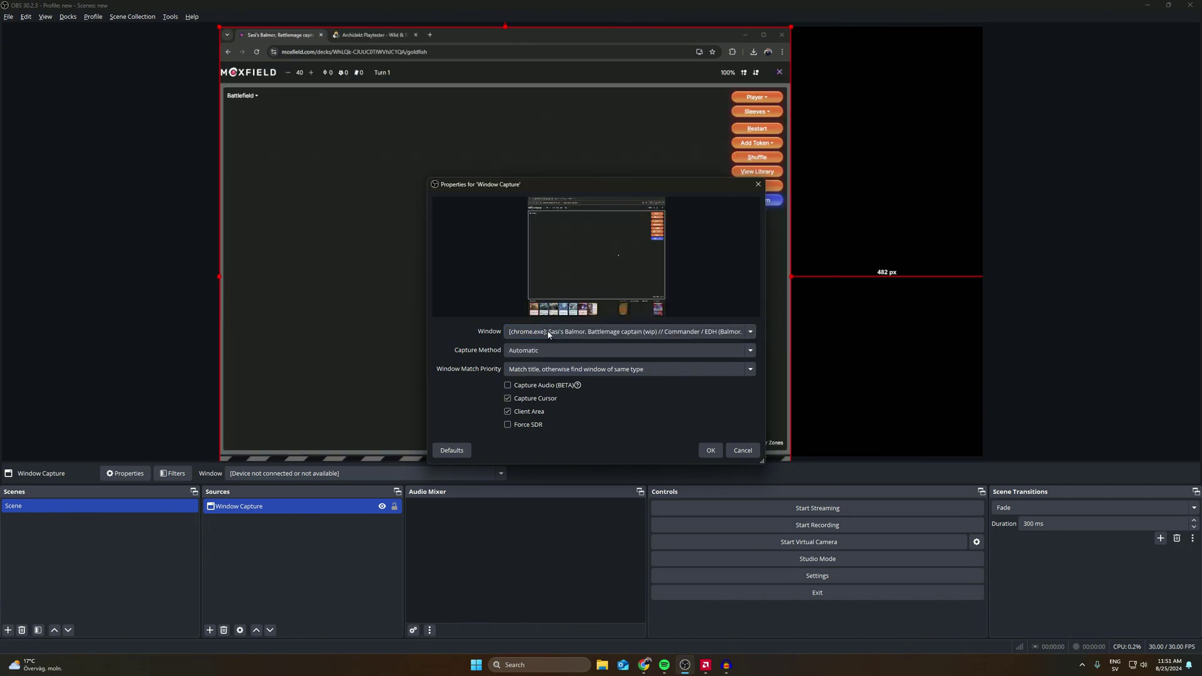
{"action": "left_click", "coordinate": [549, 334]}
{"action": "left_click", "coordinate": [551, 351]}
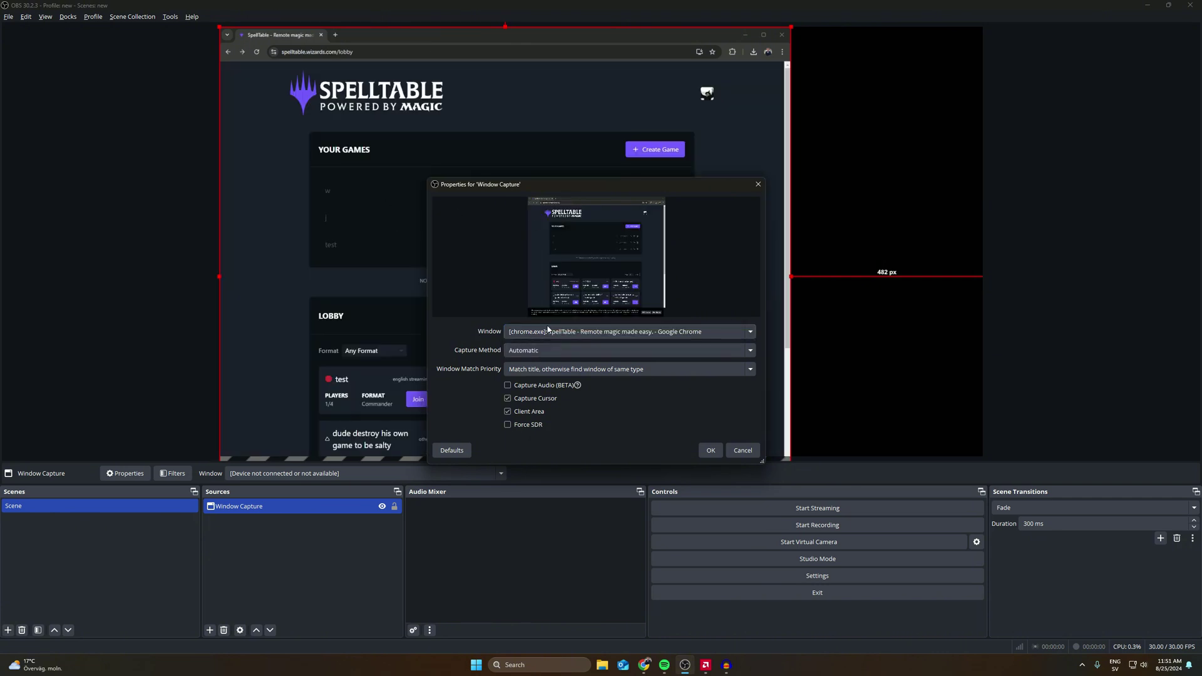
{"action": "left_click", "coordinate": [549, 330]}
{"action": "left_click", "coordinate": [529, 354]}
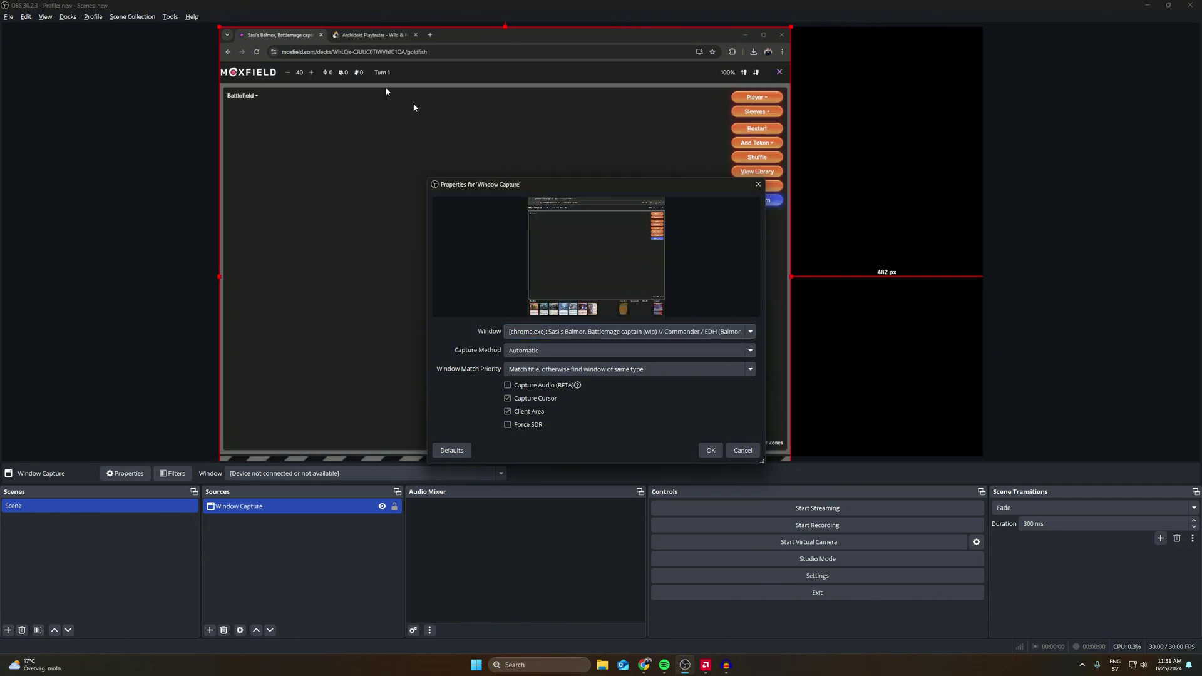
{"action": "left_click", "coordinate": [710, 450]}
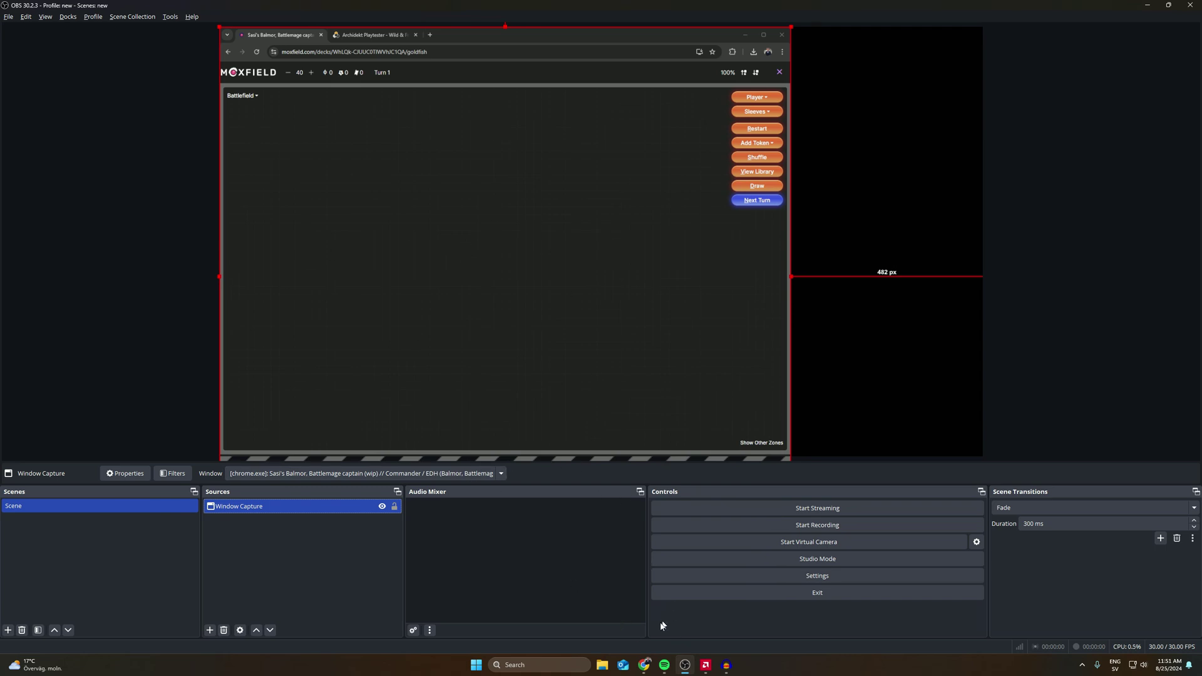
Maximize the Moxfield playtester browser window.
{"action": "mouse_move", "coordinate": [644, 665]}
{"action": "left_click", "coordinate": [622, 629]}
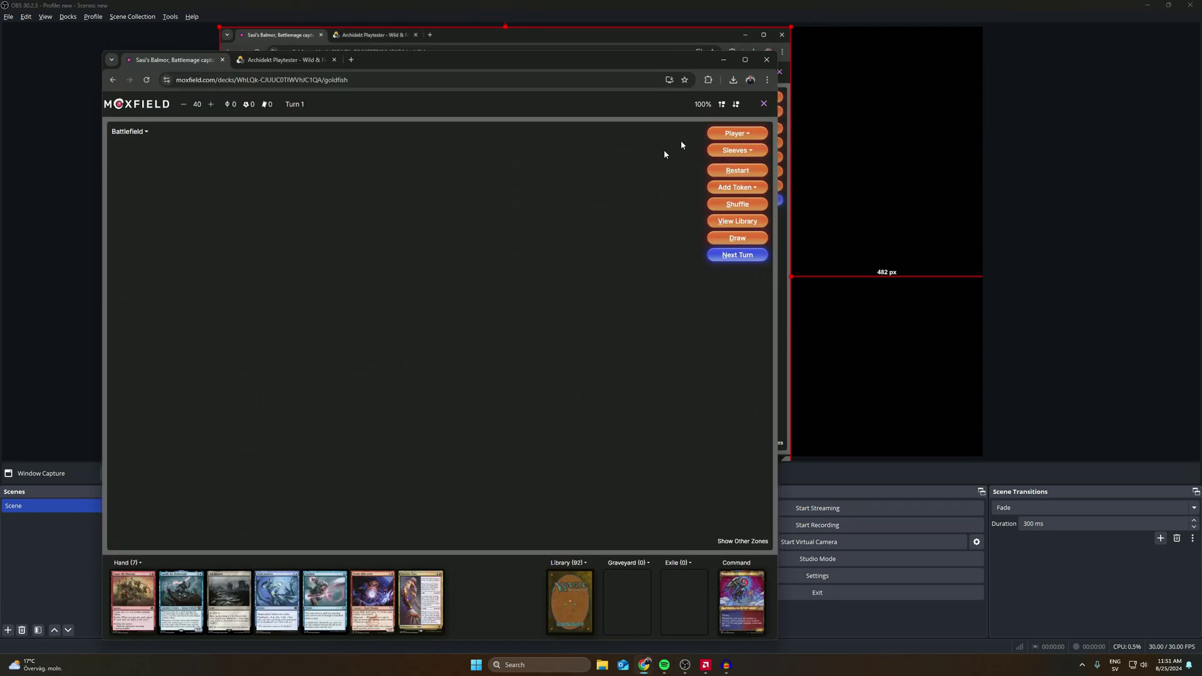
{"action": "left_click", "coordinate": [744, 60]}
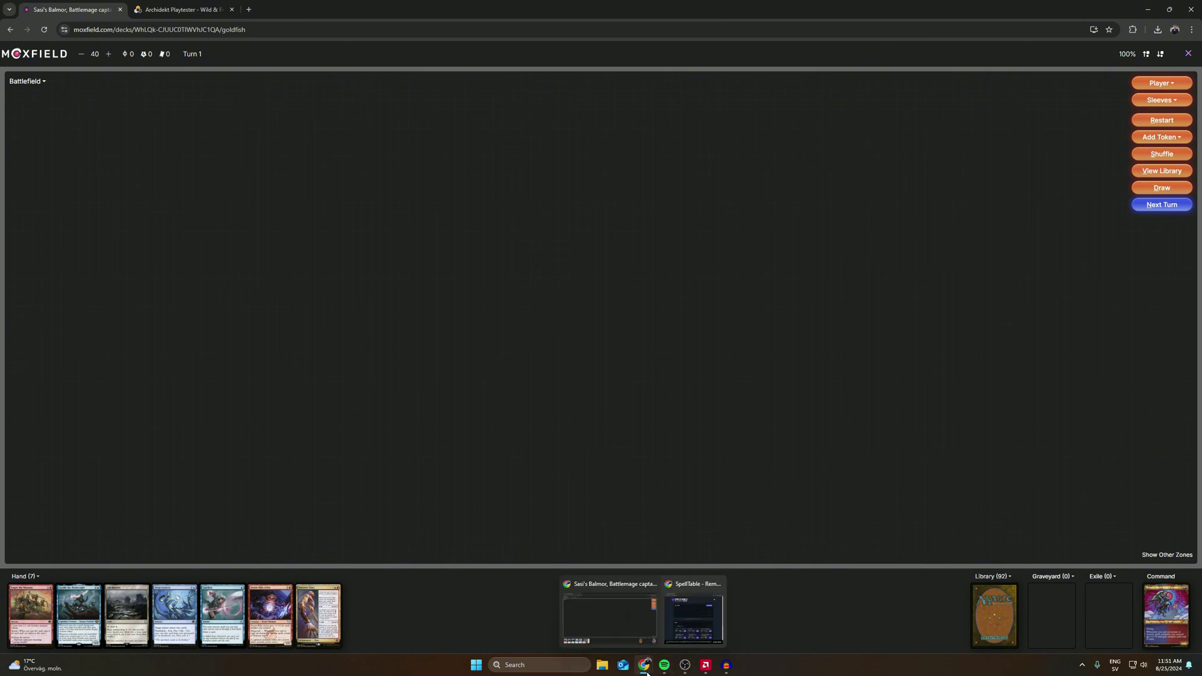
{"action": "left_click", "coordinate": [690, 671]}
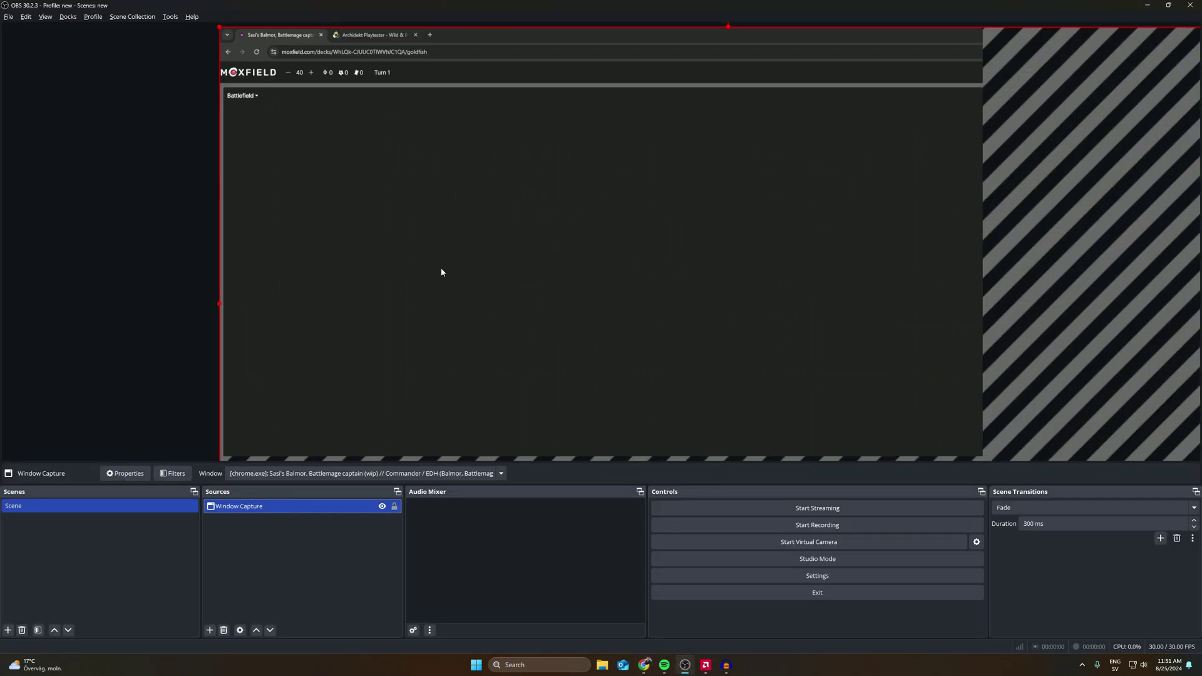
Fit the window capture to the canvas, then try and undo a left-edge crop.
{"action": "right_click", "coordinate": [571, 273]}
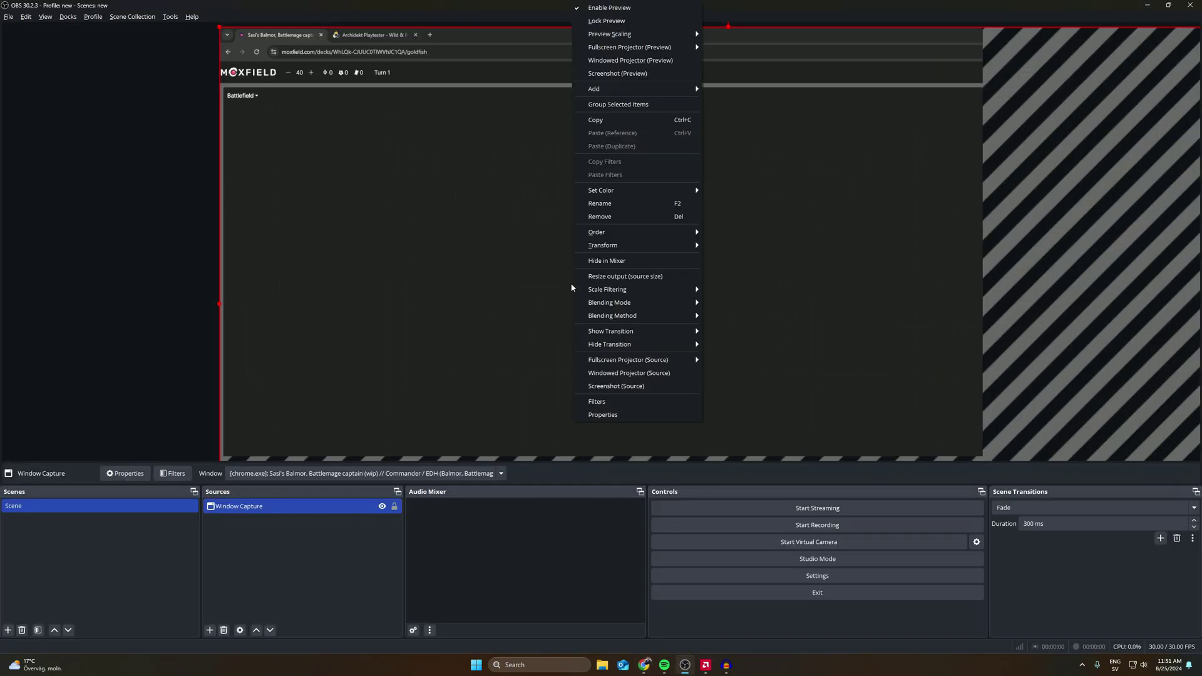
{"action": "right_click", "coordinate": [472, 242]}
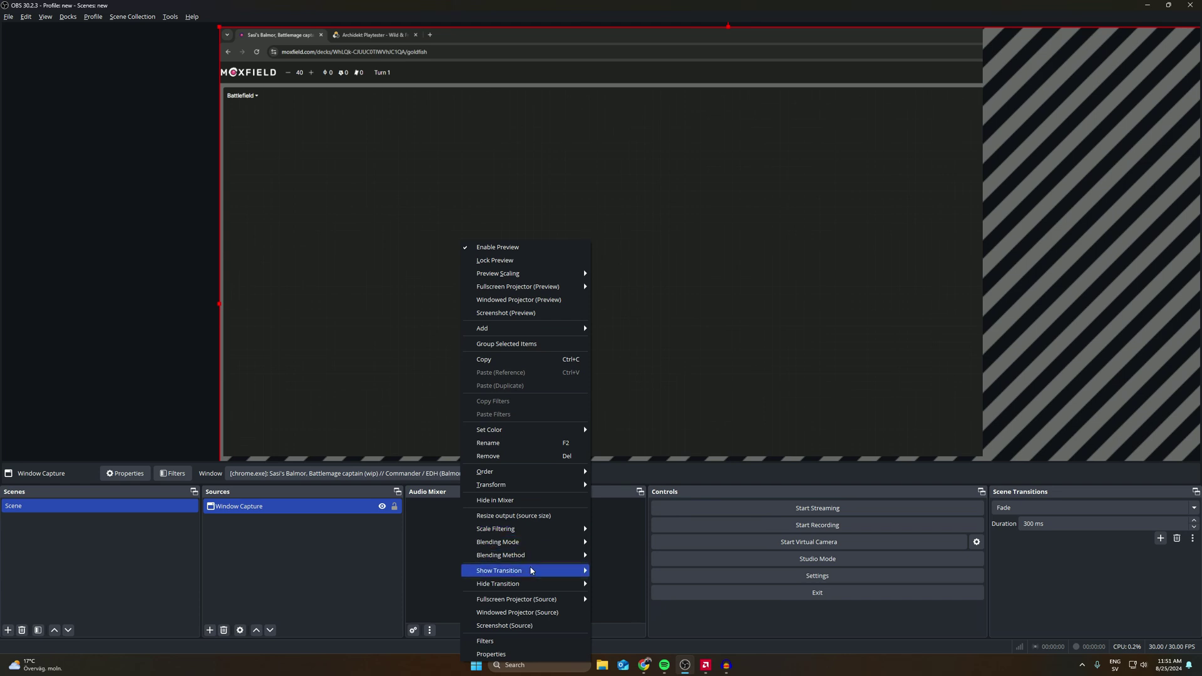
{"action": "mouse_move", "coordinate": [536, 570]}
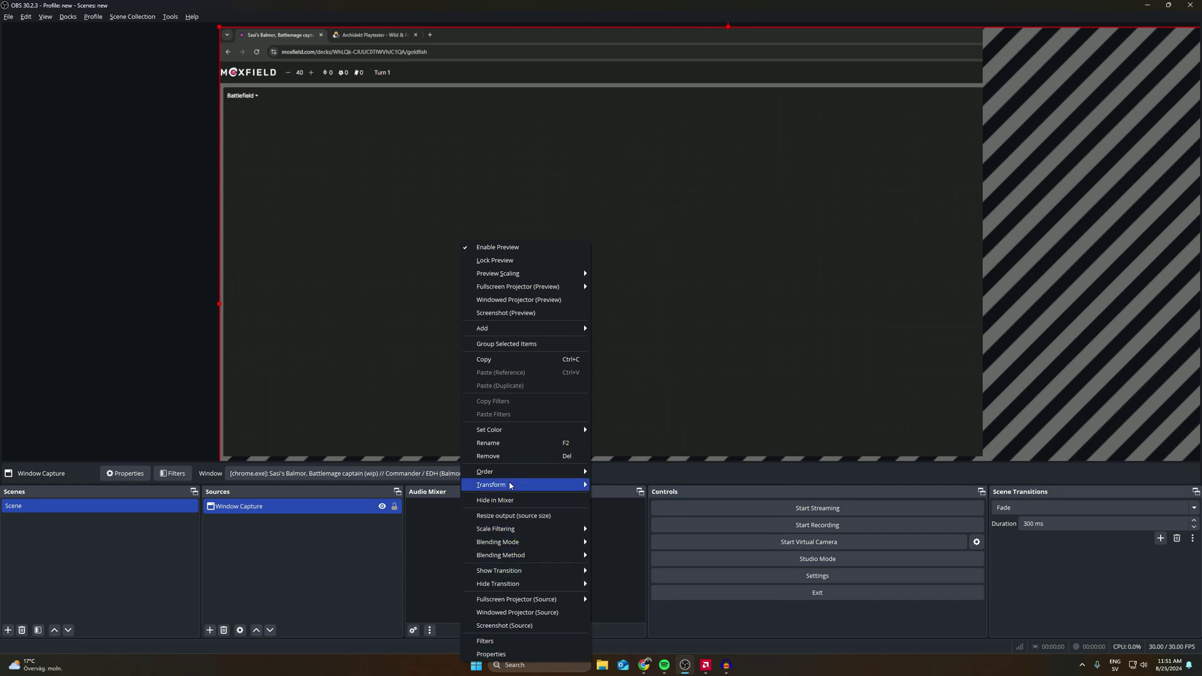
{"action": "mouse_move", "coordinate": [529, 486]}
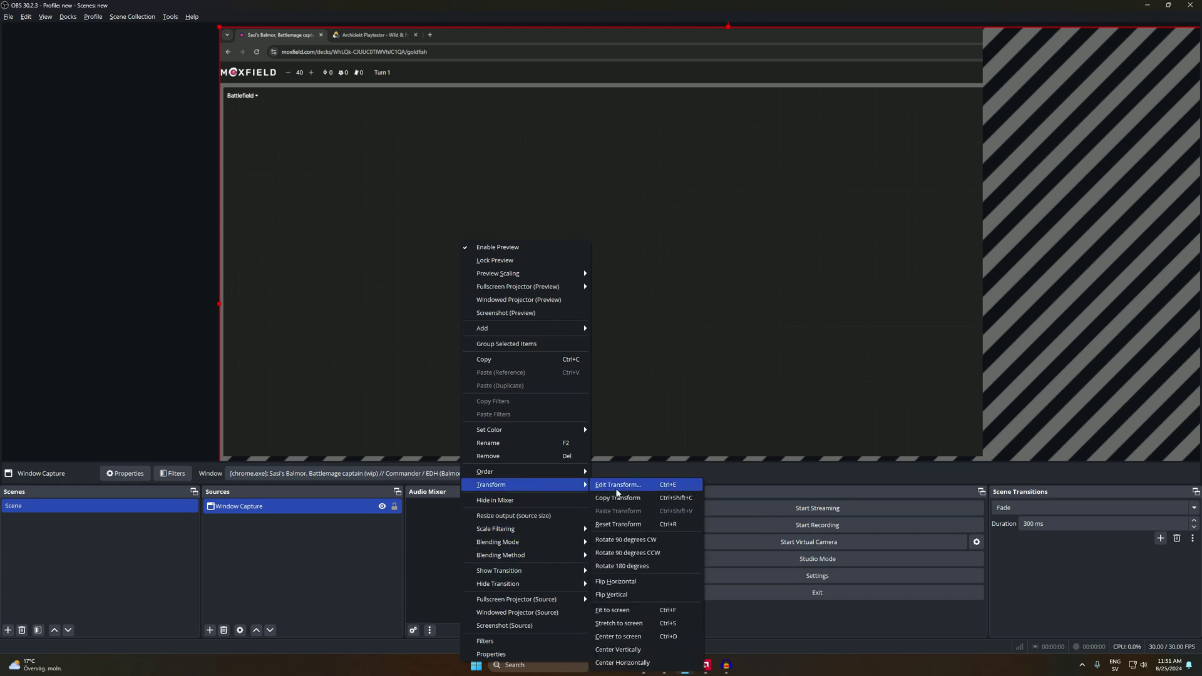
{"action": "left_click", "coordinate": [617, 611]}
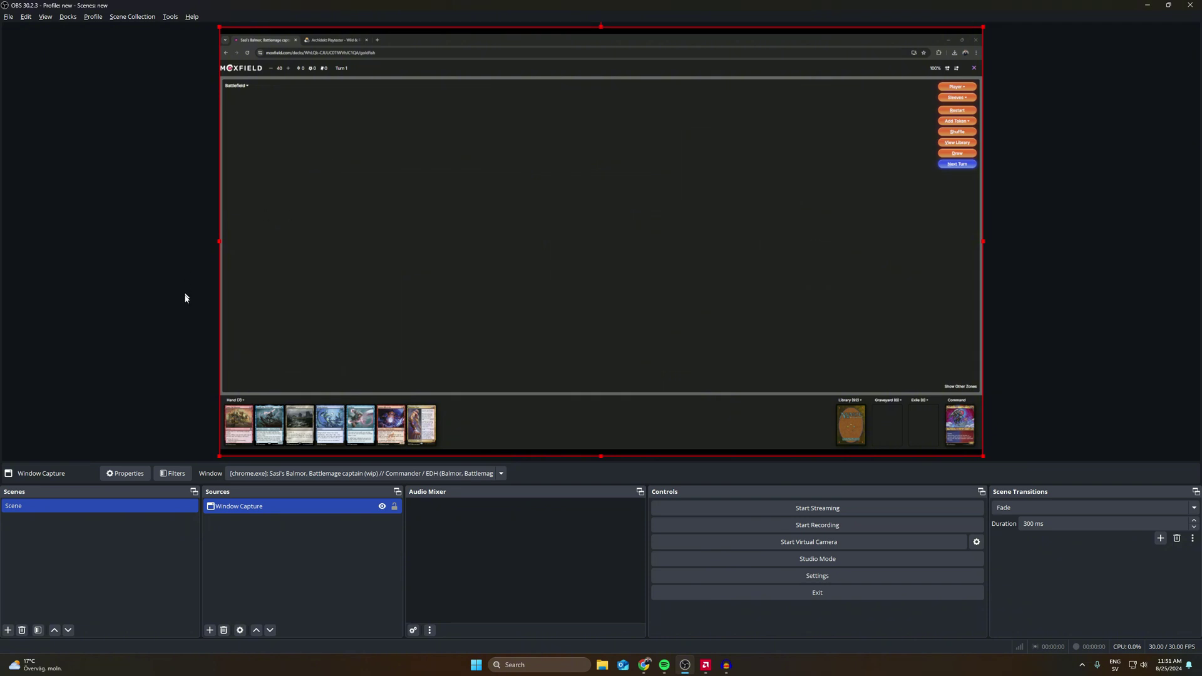
{"action": "left_click_drag", "start_coordinate": [219, 241], "coordinate": [824, 271]}
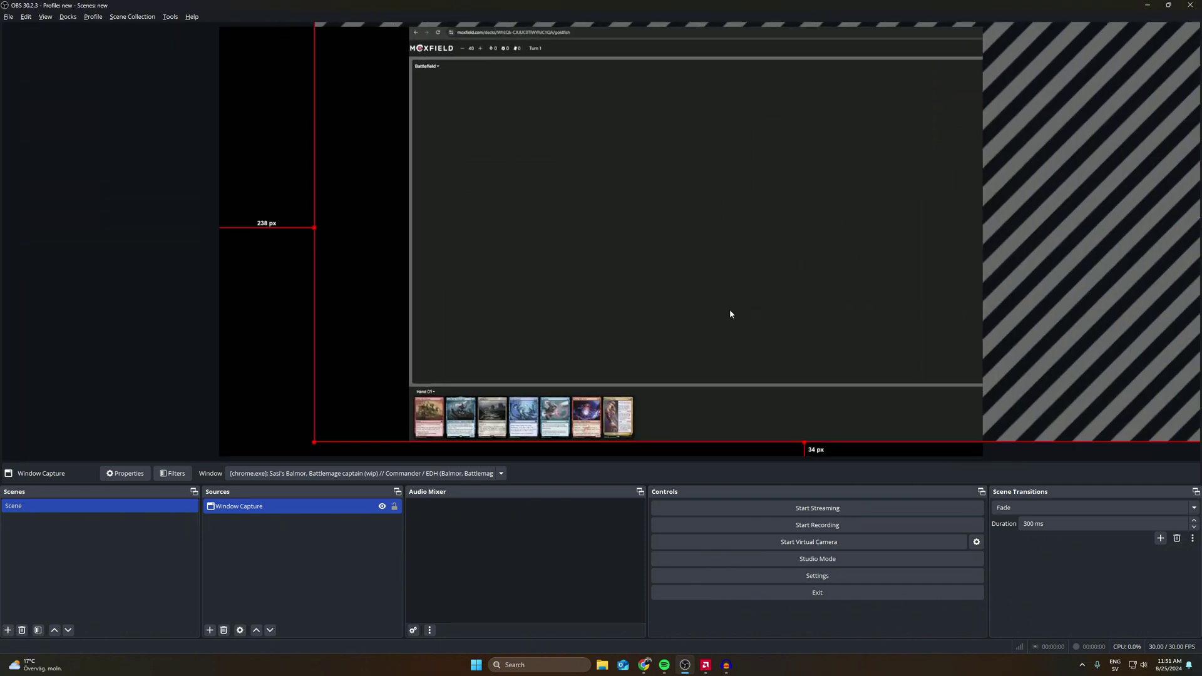
{"action": "key", "text": "ctrl+z"}
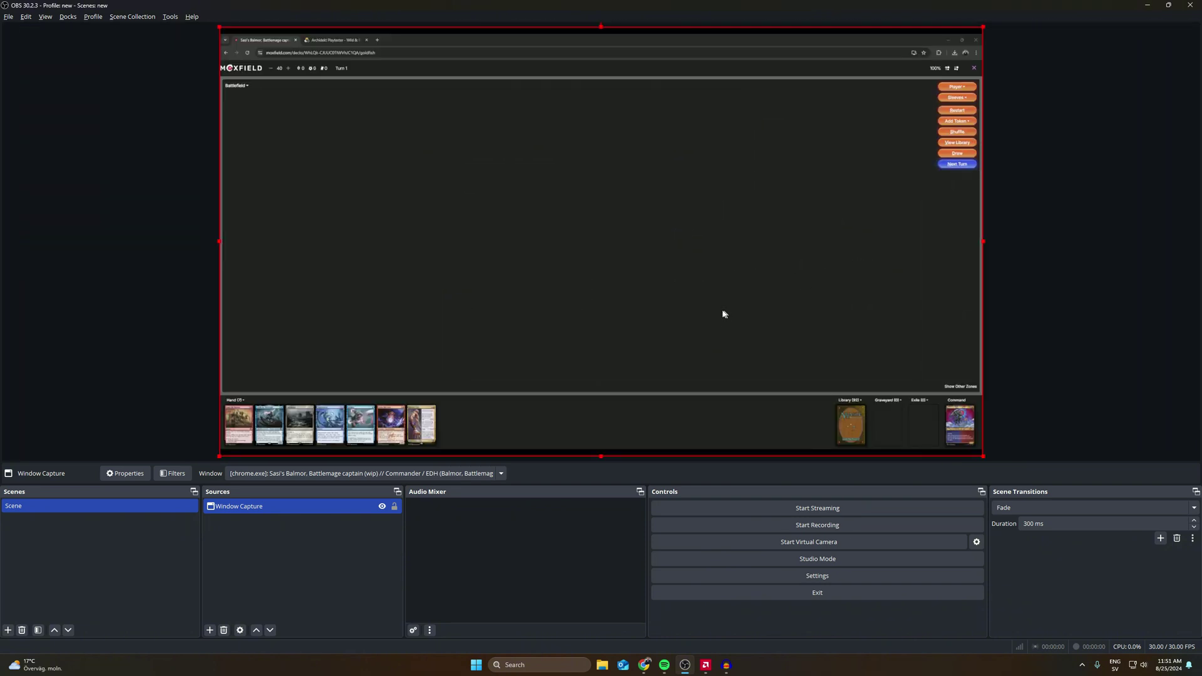
{"action": "left_click", "coordinate": [1050, 321]}
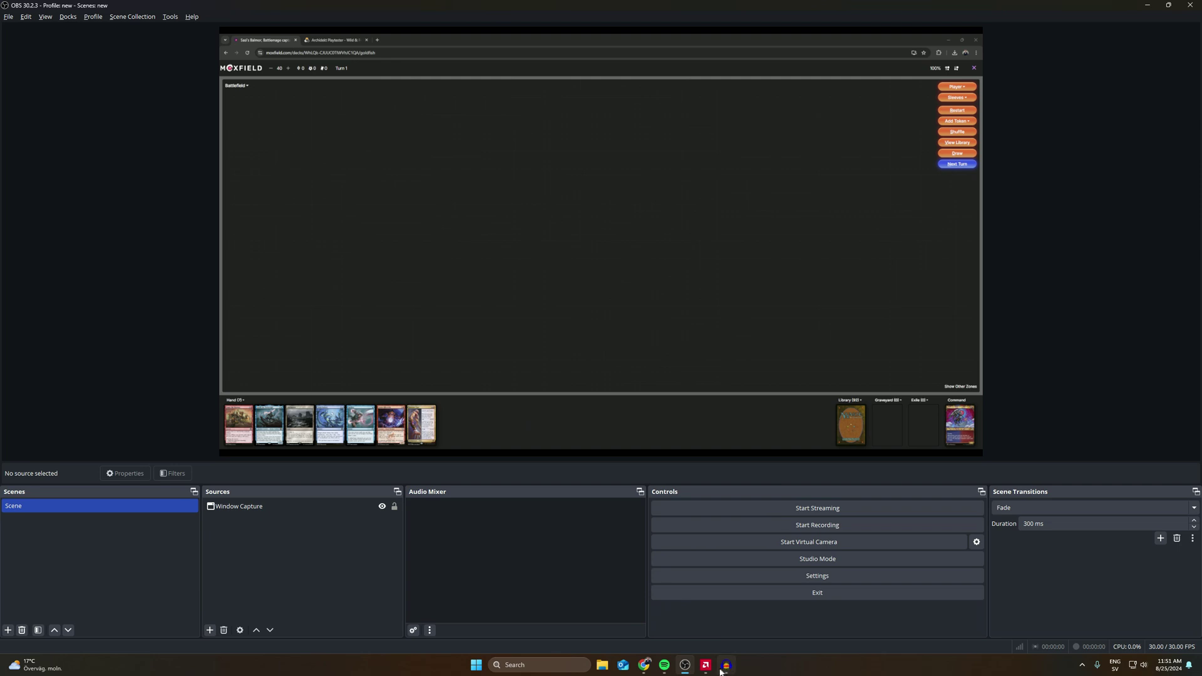
Create a new SpellTable game named 'test'.
{"action": "left_click", "coordinate": [644, 665]}
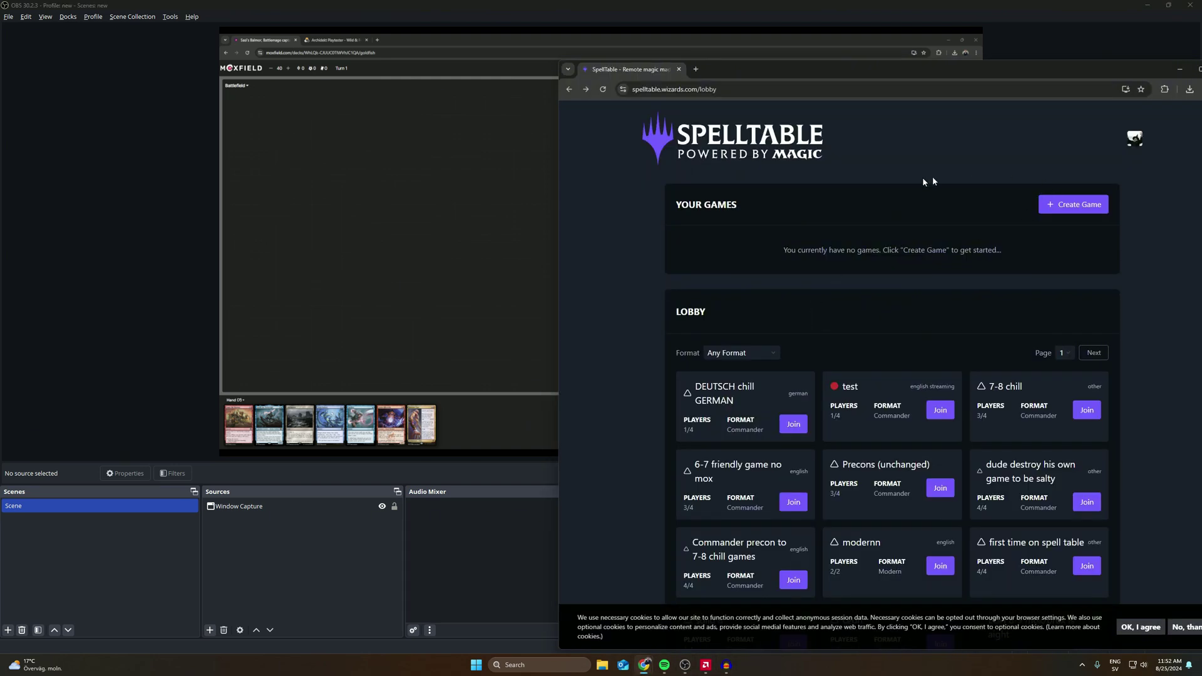
{"action": "left_click", "coordinate": [1071, 206]}
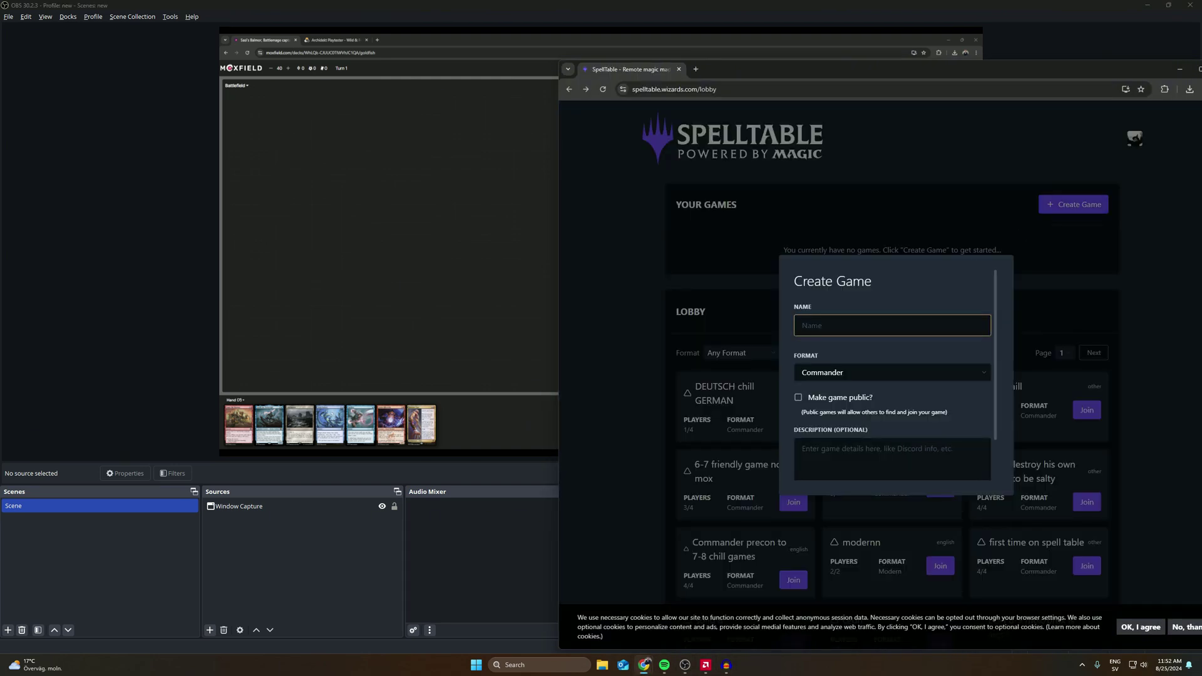
{"action": "type", "text": "test"}
{"action": "scroll", "coordinate": [928, 457], "scroll_direction": "down", "scroll_amount": 1}
{"action": "left_click", "coordinate": [868, 471]}
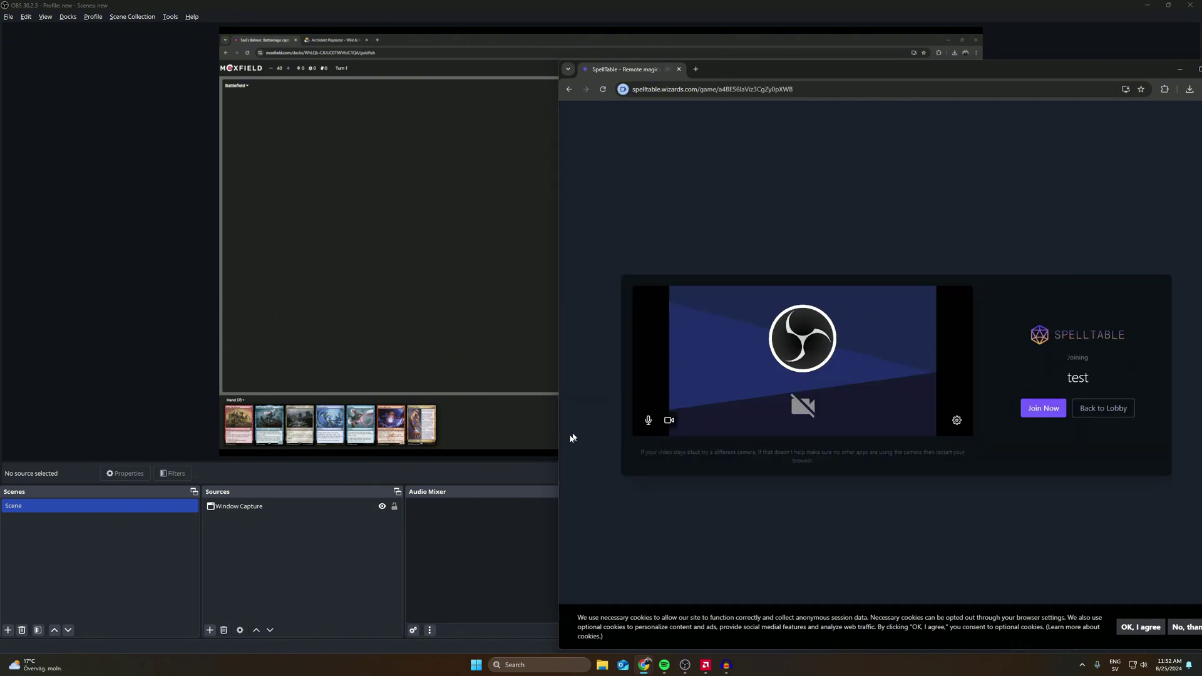
{"action": "left_click", "coordinate": [516, 470]}
Start the OBS Virtual Camera and check its feed in SpellTable's joining preview.
{"action": "left_click", "coordinate": [810, 542]}
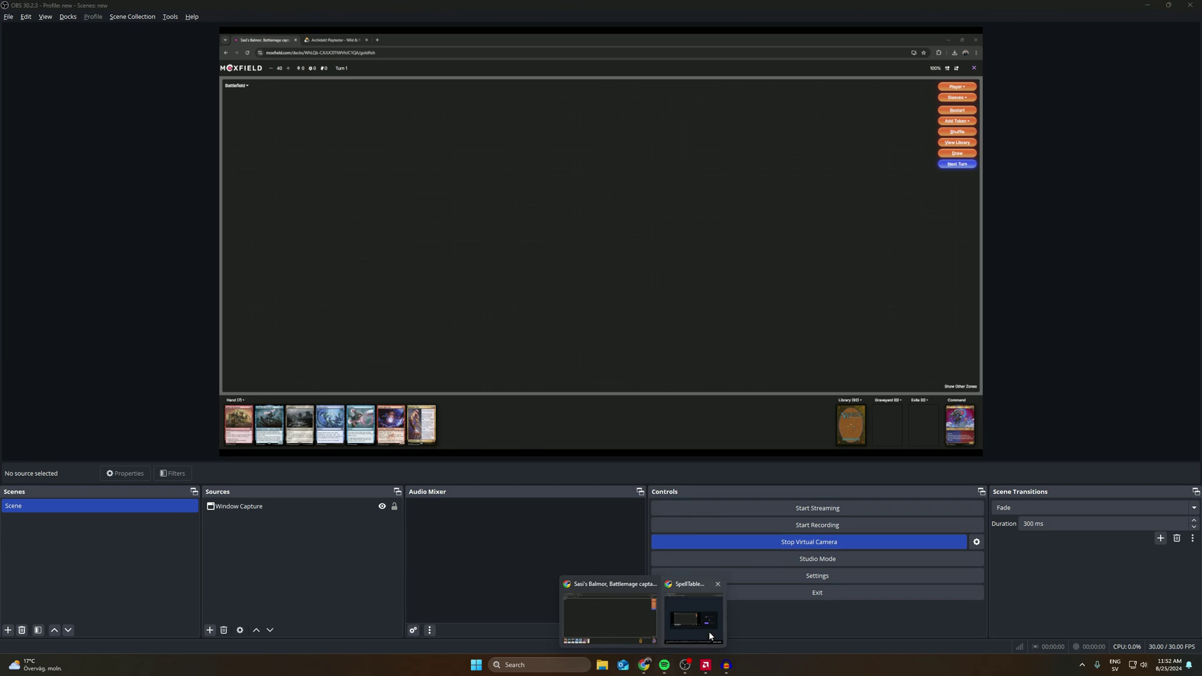
{"action": "left_click", "coordinate": [709, 626]}
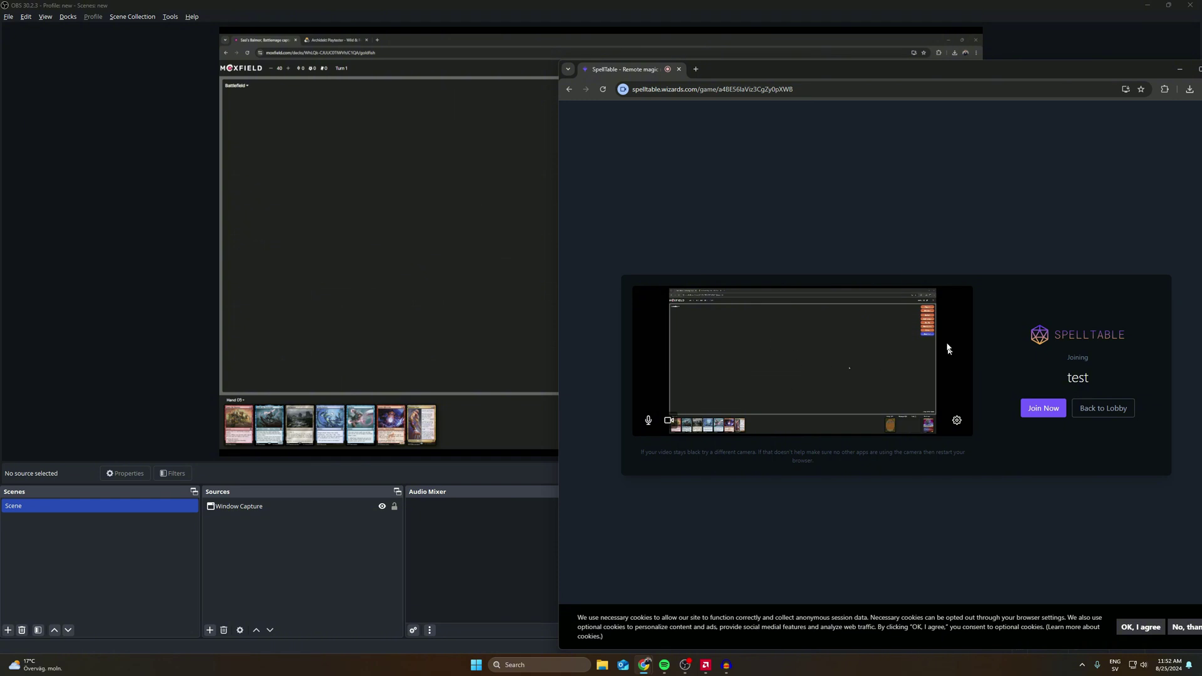
{"action": "left_click", "coordinate": [520, 517]}
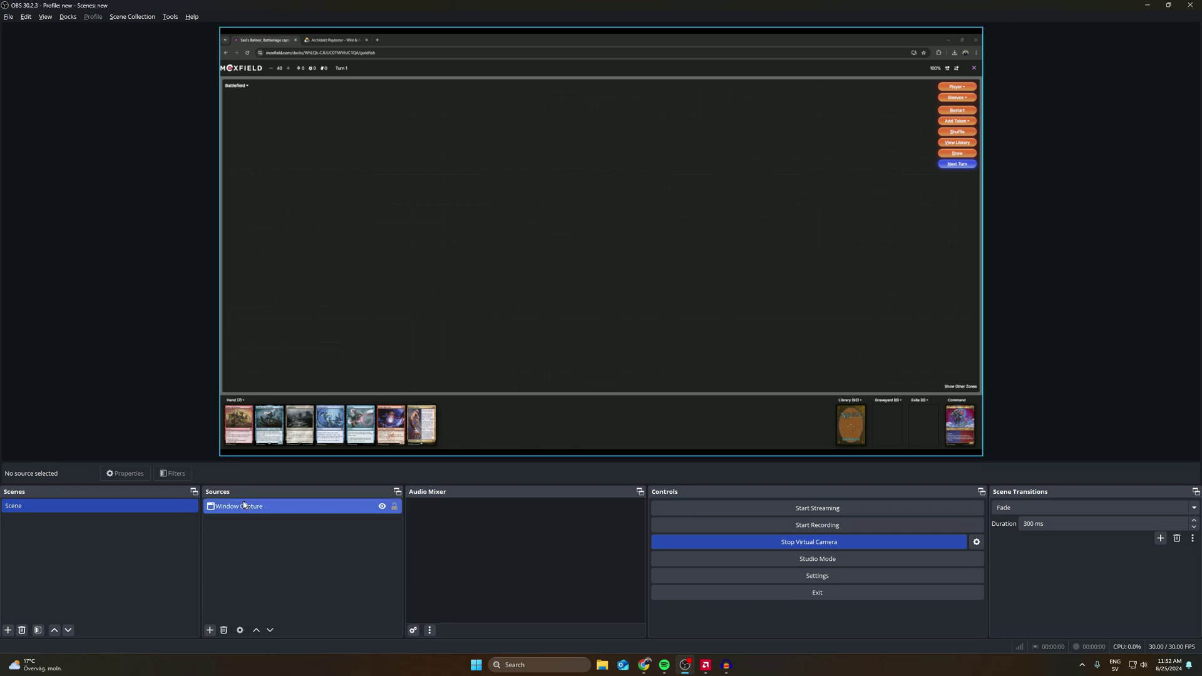
Copy the Window Capture source and paste two duplicates into the scene.
{"action": "left_click", "coordinate": [267, 508]}
{"action": "right_click", "coordinate": [267, 510]}
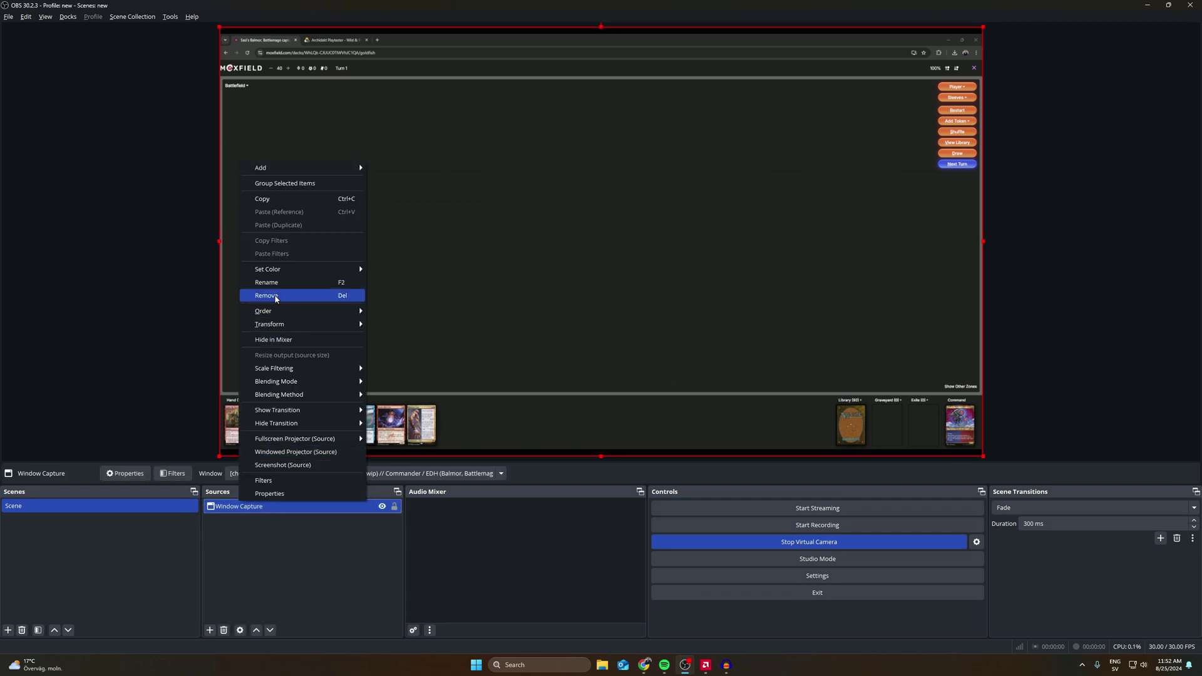
{"action": "left_click", "coordinate": [266, 198]}
{"action": "right_click", "coordinate": [248, 592]}
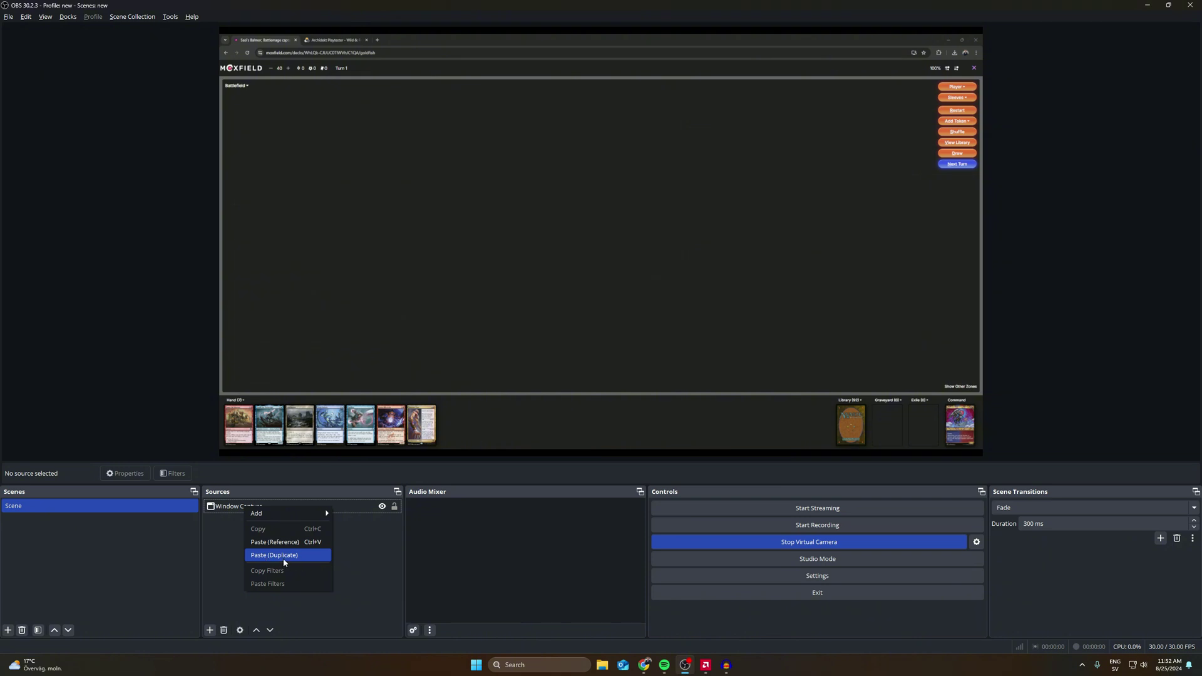
{"action": "left_click", "coordinate": [299, 559]}
{"action": "left_click", "coordinate": [298, 566]}
{"action": "key", "text": "ctrl+v"}
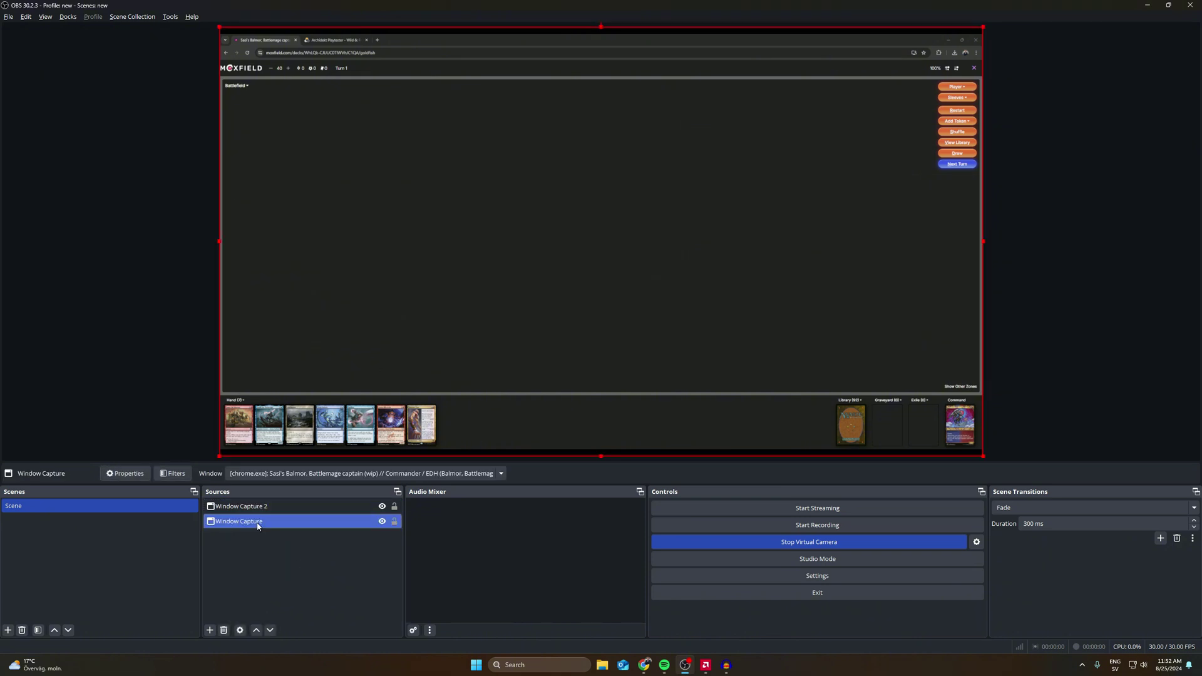
{"action": "left_click", "coordinate": [294, 590]}
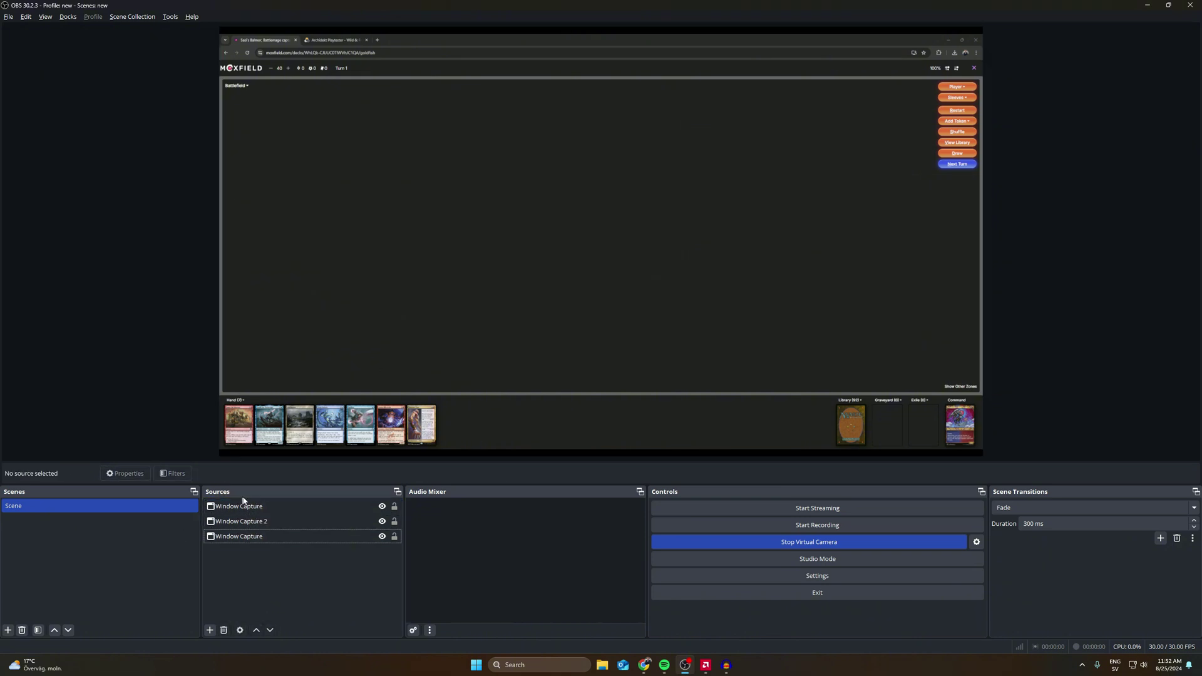
Hide the two capture copies and crop the hand row off the visible capture.
{"action": "left_click", "coordinate": [301, 507]}
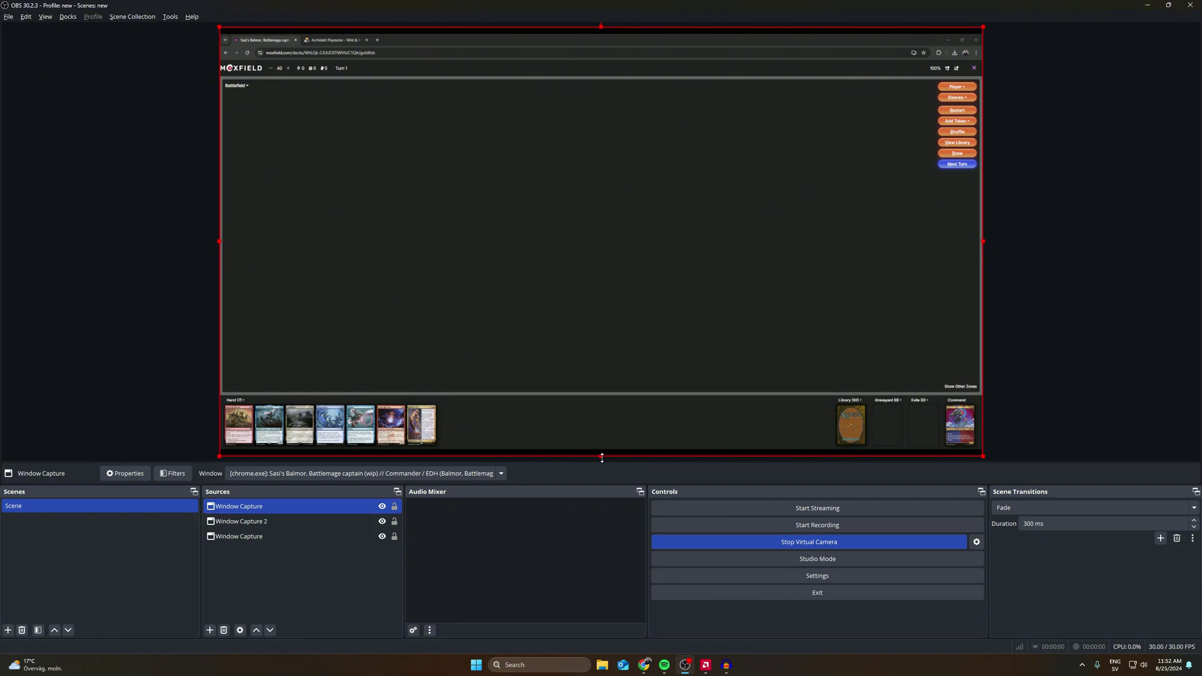
{"action": "left_click_drag", "start_coordinate": [601, 458], "coordinate": [593, 414]}
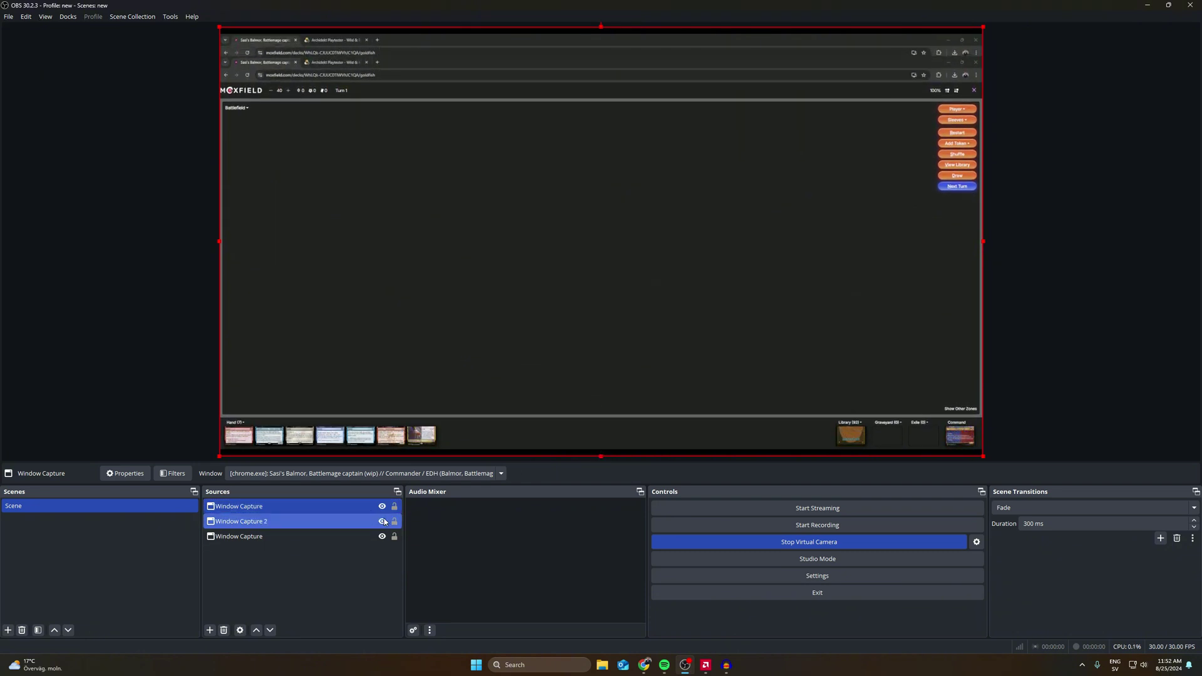
{"action": "left_click", "coordinate": [384, 521]}
{"action": "left_click", "coordinate": [382, 536]}
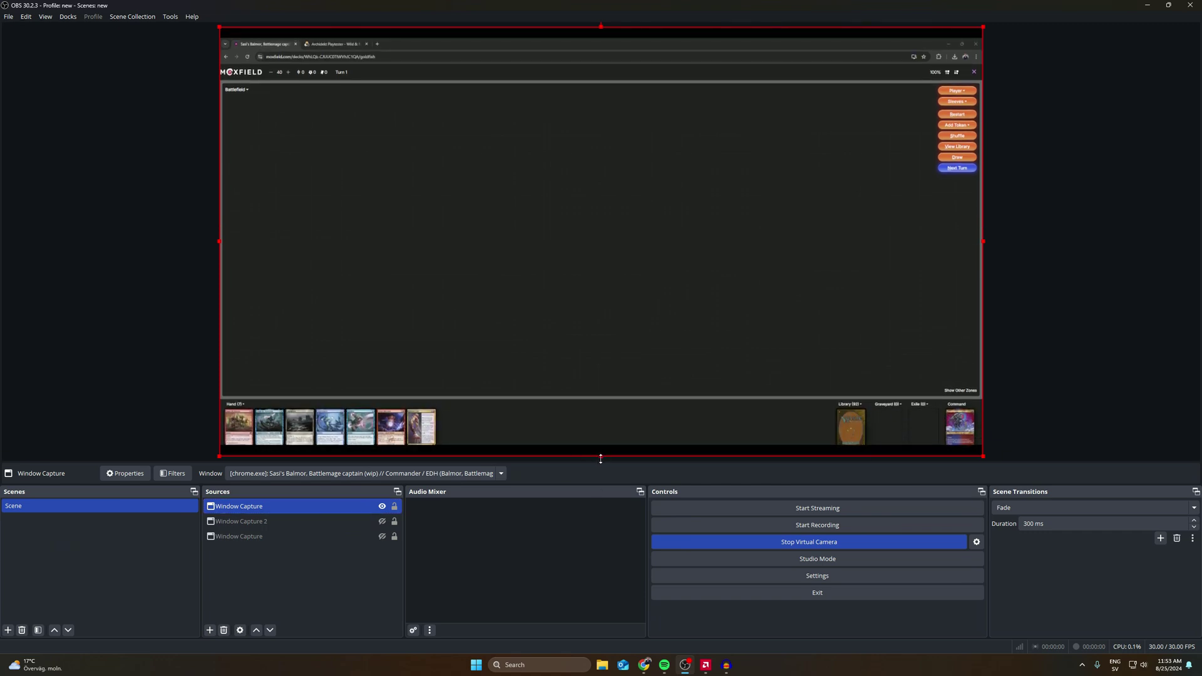
{"action": "left_click_drag", "start_coordinate": [600, 459], "coordinate": [623, 371]}
Check the Moxfield and SpellTable windows, then return to OBS.
{"action": "mouse_move", "coordinate": [647, 672]}
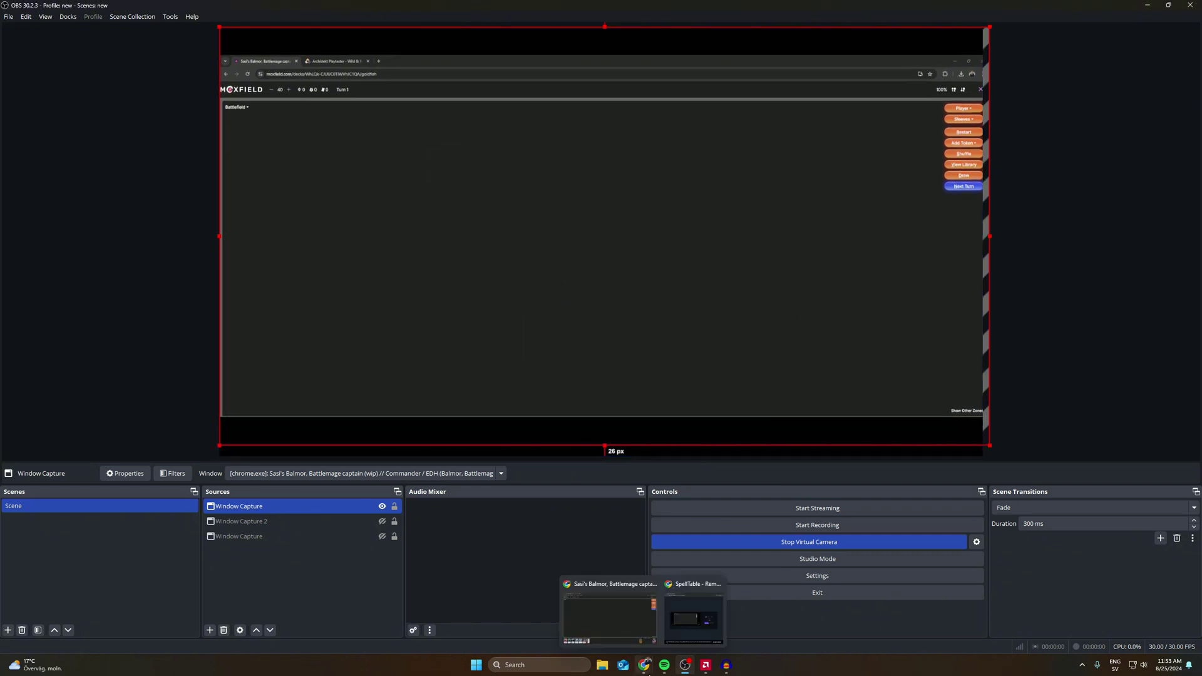
{"action": "left_click", "coordinate": [620, 616]}
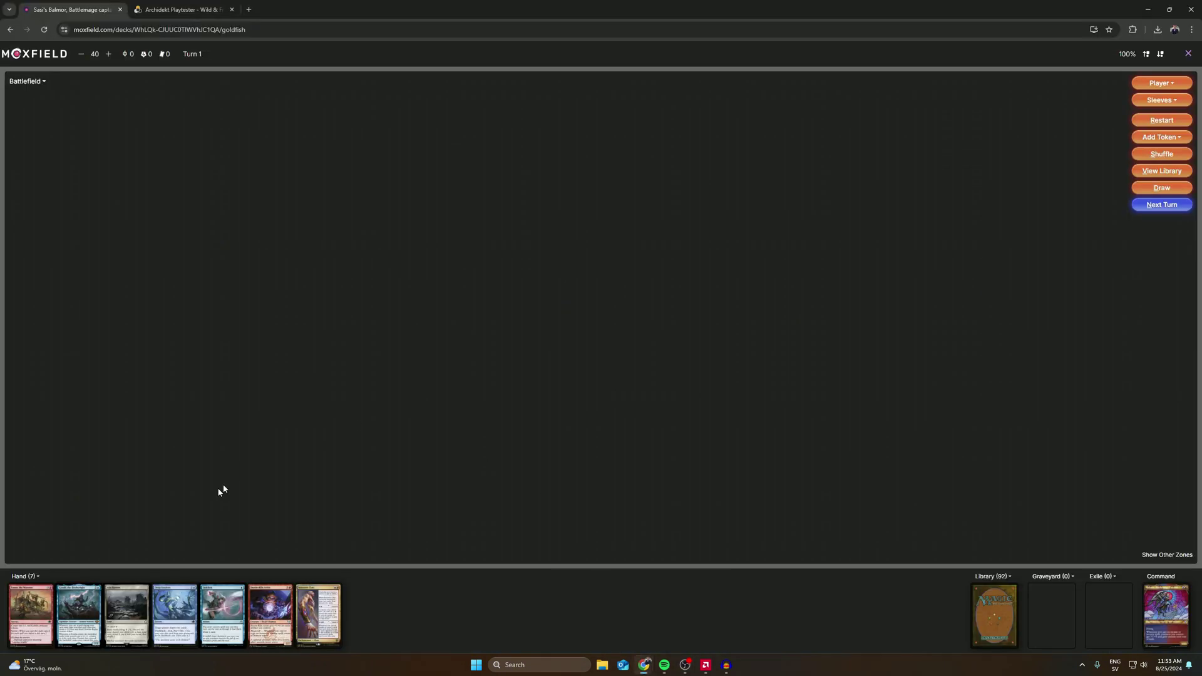
{"action": "mouse_move", "coordinate": [78, 621]}
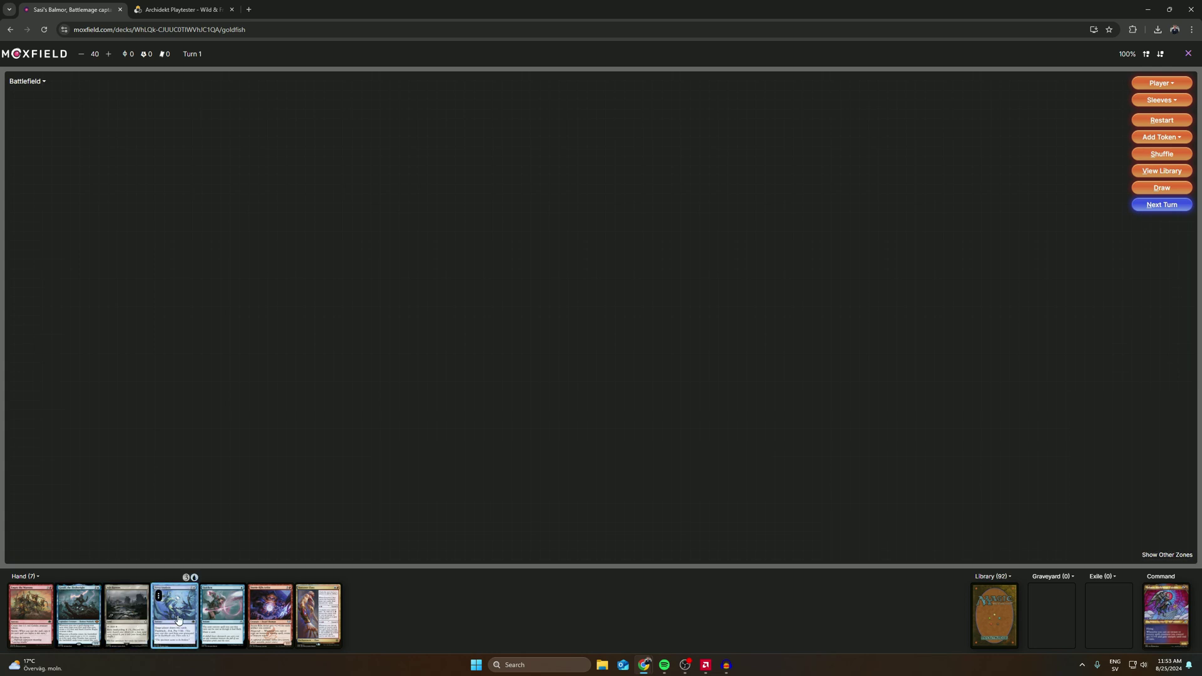
{"action": "mouse_move", "coordinate": [644, 665]}
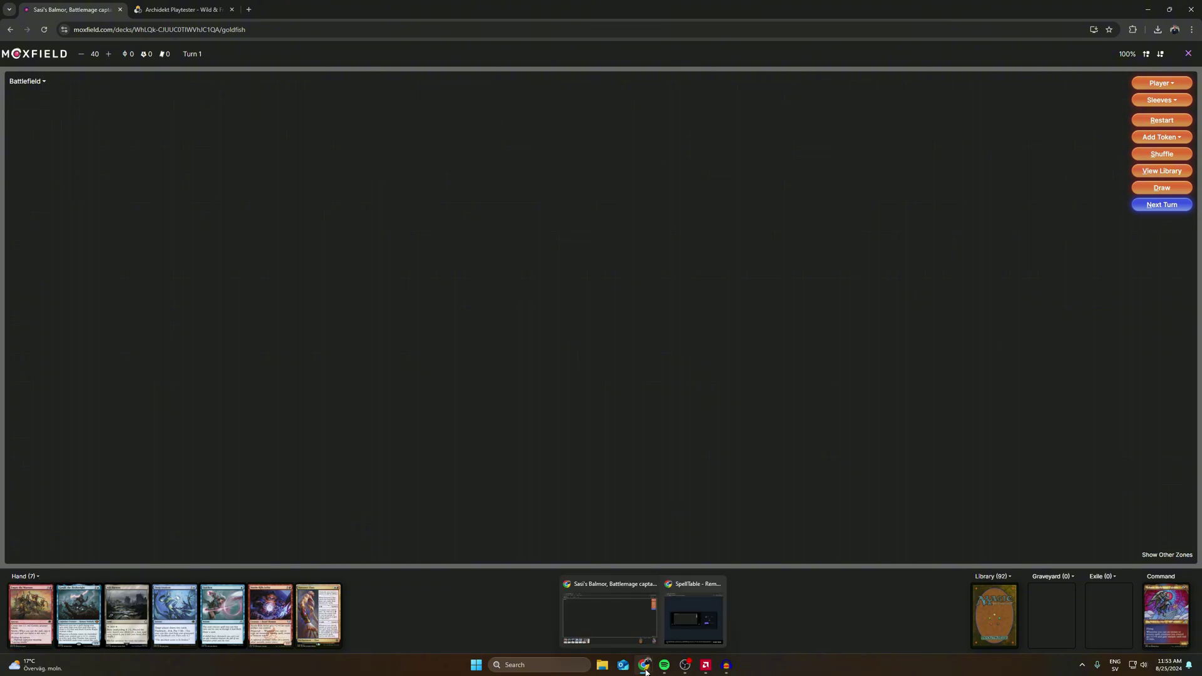
{"action": "left_click", "coordinate": [680, 634]}
{"action": "left_click", "coordinate": [683, 665]}
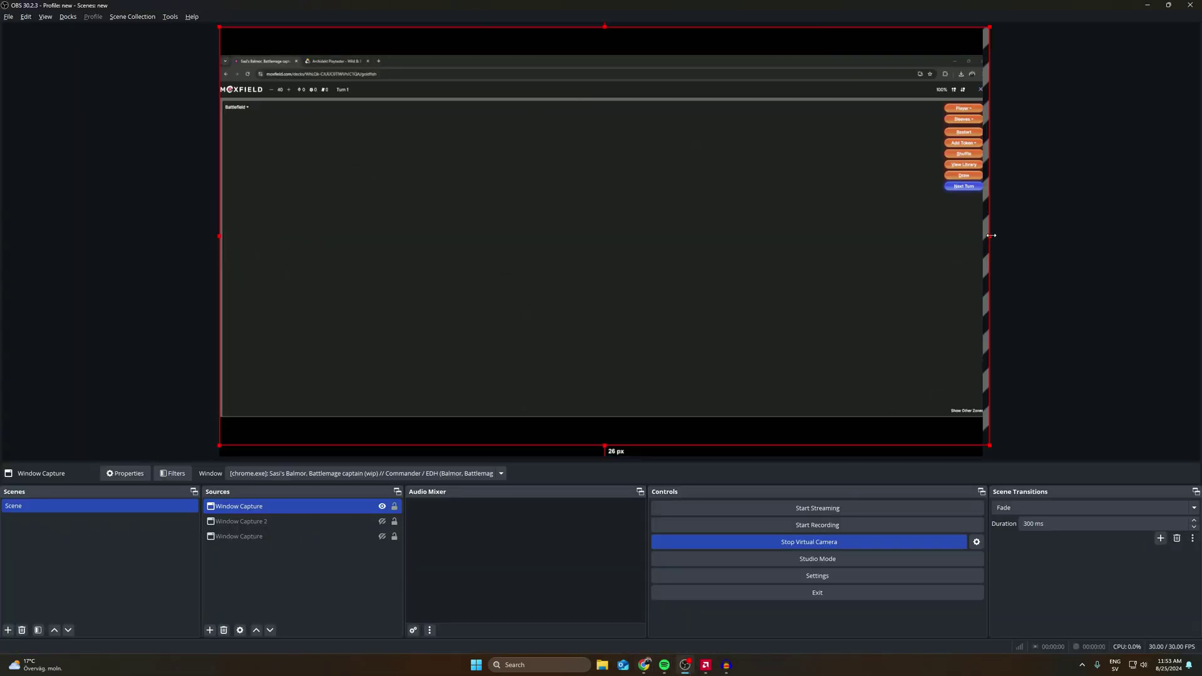
Crop the right-side button column off the visible Moxfield capture.
{"action": "left_click_drag", "start_coordinate": [991, 235], "coordinate": [853, 236]}
{"action": "left_click", "coordinate": [877, 291], "text": "ctrl"}
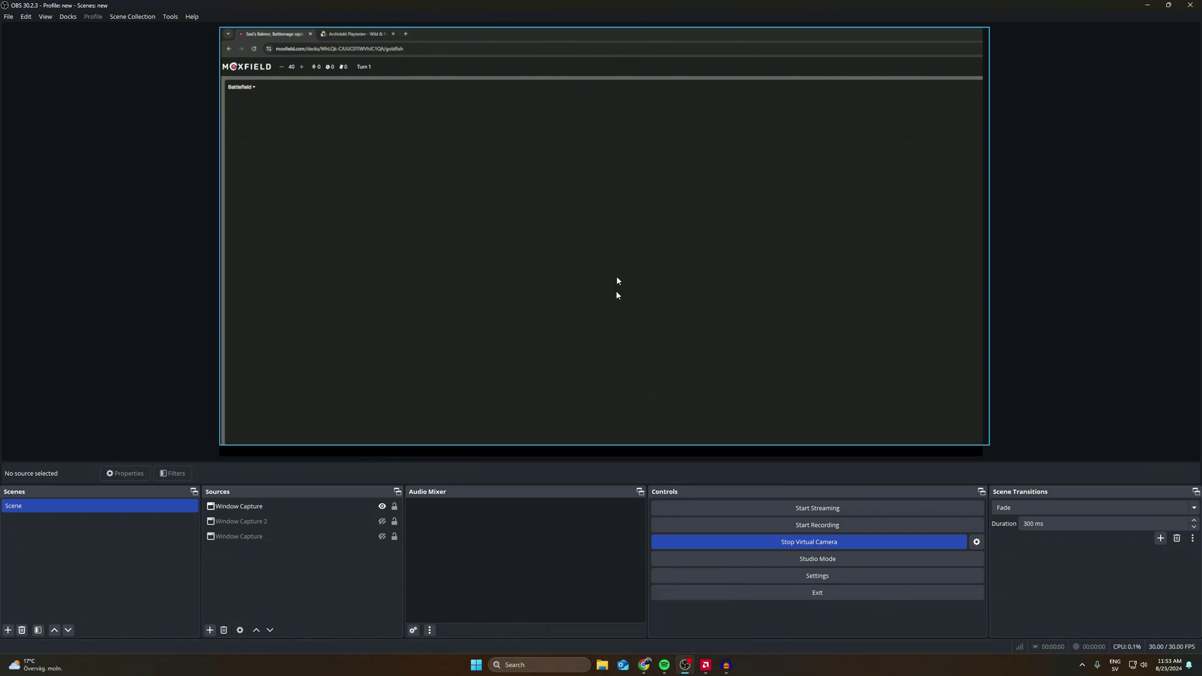
{"action": "mouse_move", "coordinate": [644, 665]}
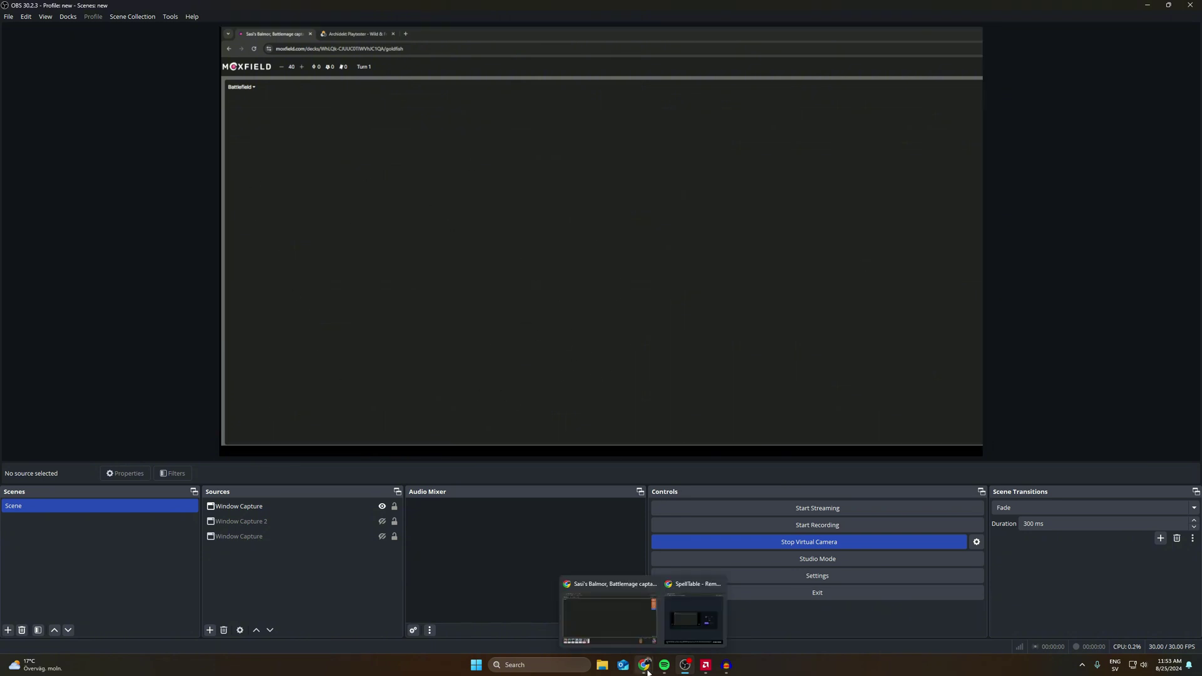
{"action": "left_click", "coordinate": [640, 626]}
Play two blue cards onto the battlefield and draw two cards in Moxfield.
{"action": "left_click_drag", "start_coordinate": [79, 611], "coordinate": [113, 170]}
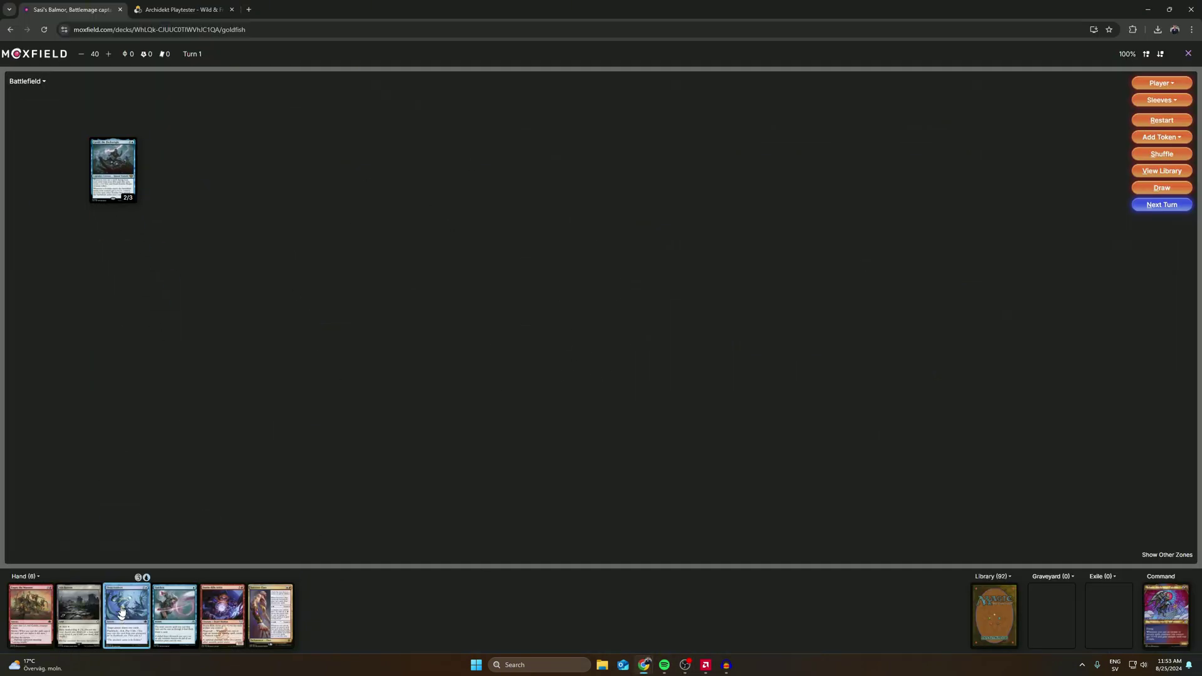
{"action": "left_click_drag", "start_coordinate": [126, 611], "coordinate": [186, 176]}
{"action": "left_click", "coordinate": [1003, 611]}
{"action": "left_click", "coordinate": [1003, 611]}
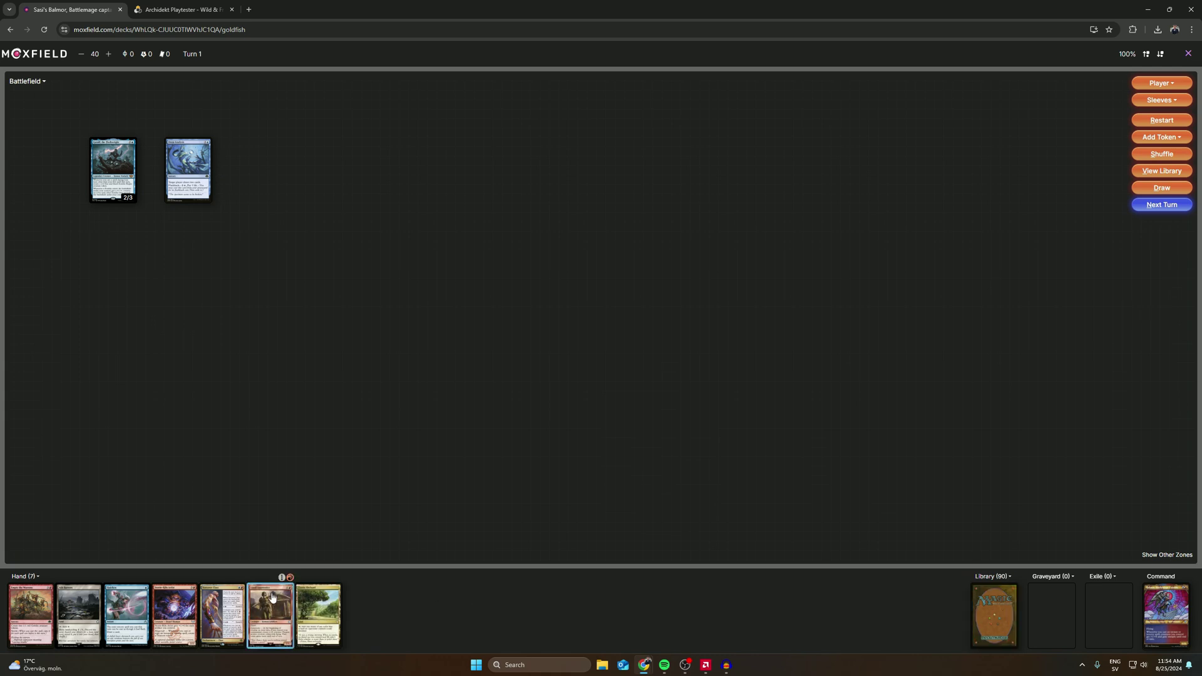
{"action": "left_click", "coordinate": [644, 668]}
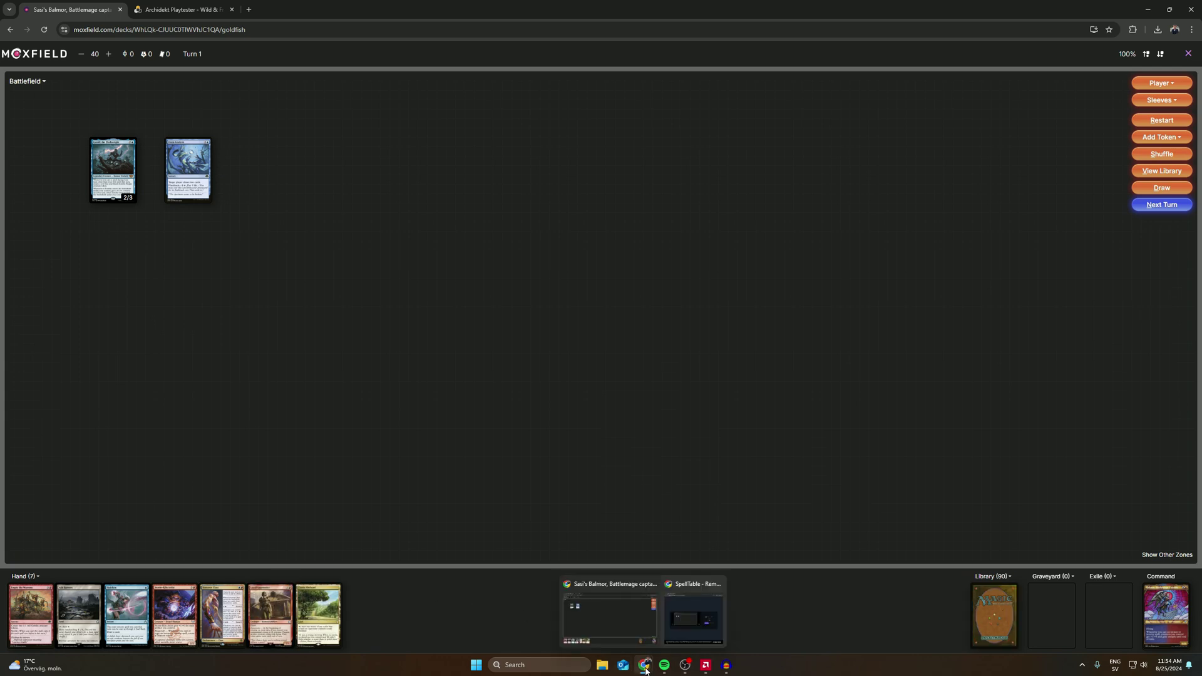
{"action": "left_click", "coordinate": [645, 667]}
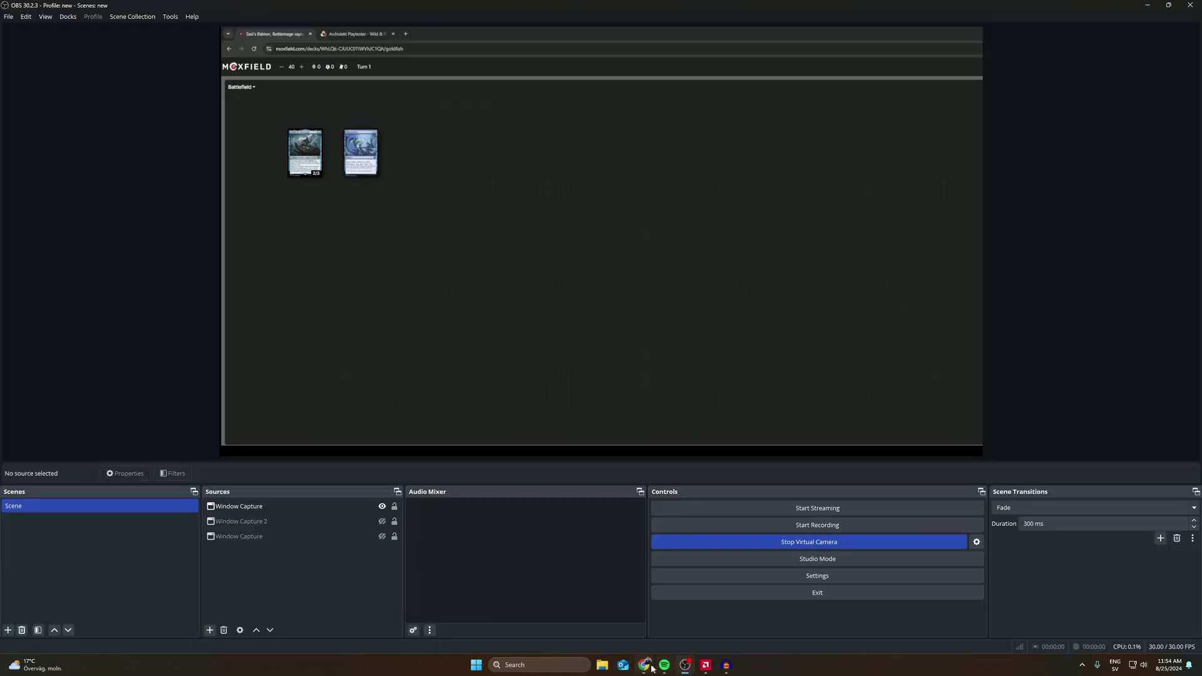
{"action": "left_click", "coordinate": [651, 622]}
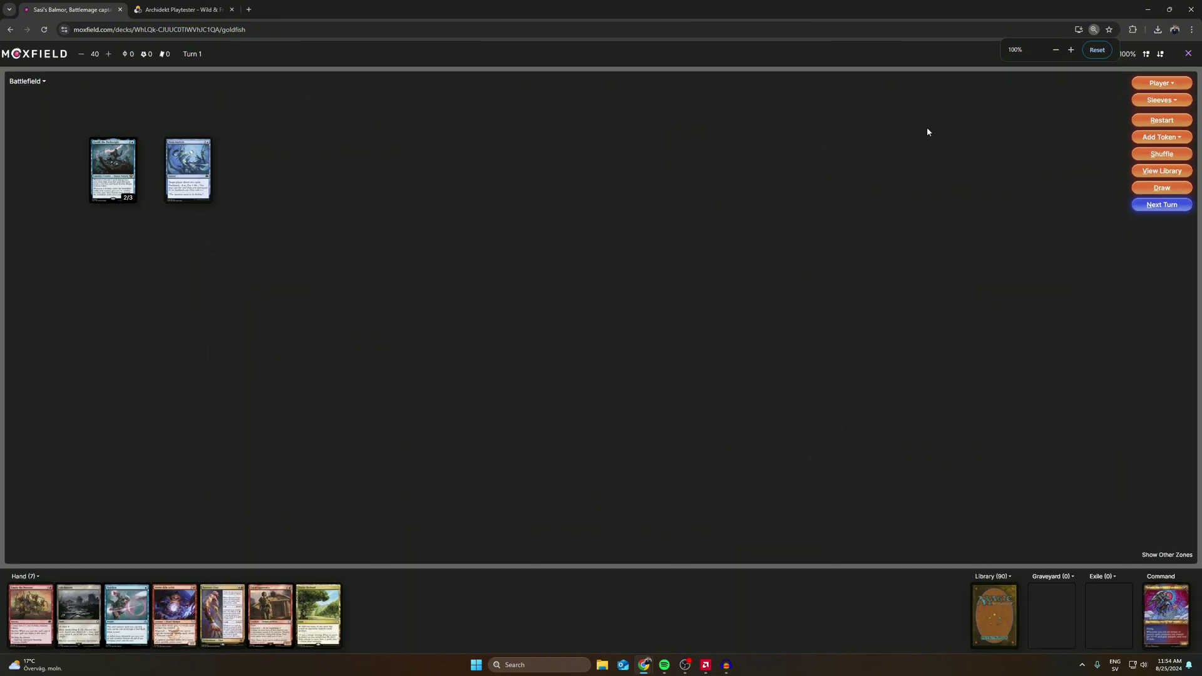
Zoom the playtester cards to 180% and move Geralf right of Deep Analysis.
{"action": "left_click", "coordinate": [1146, 55]}
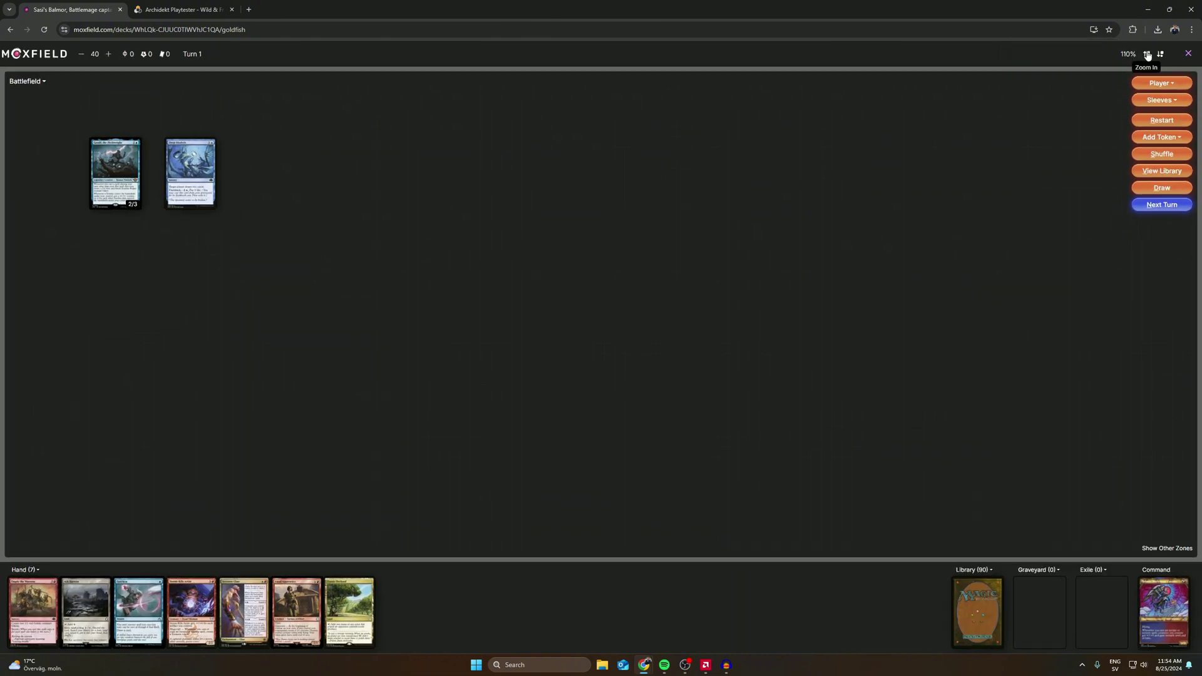
{"action": "left_click", "coordinate": [1147, 55]}
{"action": "left_click", "coordinate": [1147, 55]}
{"action": "left_click", "coordinate": [1146, 55]}
{"action": "left_click", "coordinate": [1146, 55]}
{"action": "left_click", "coordinate": [1146, 55]}
{"action": "left_click", "coordinate": [1146, 55]}
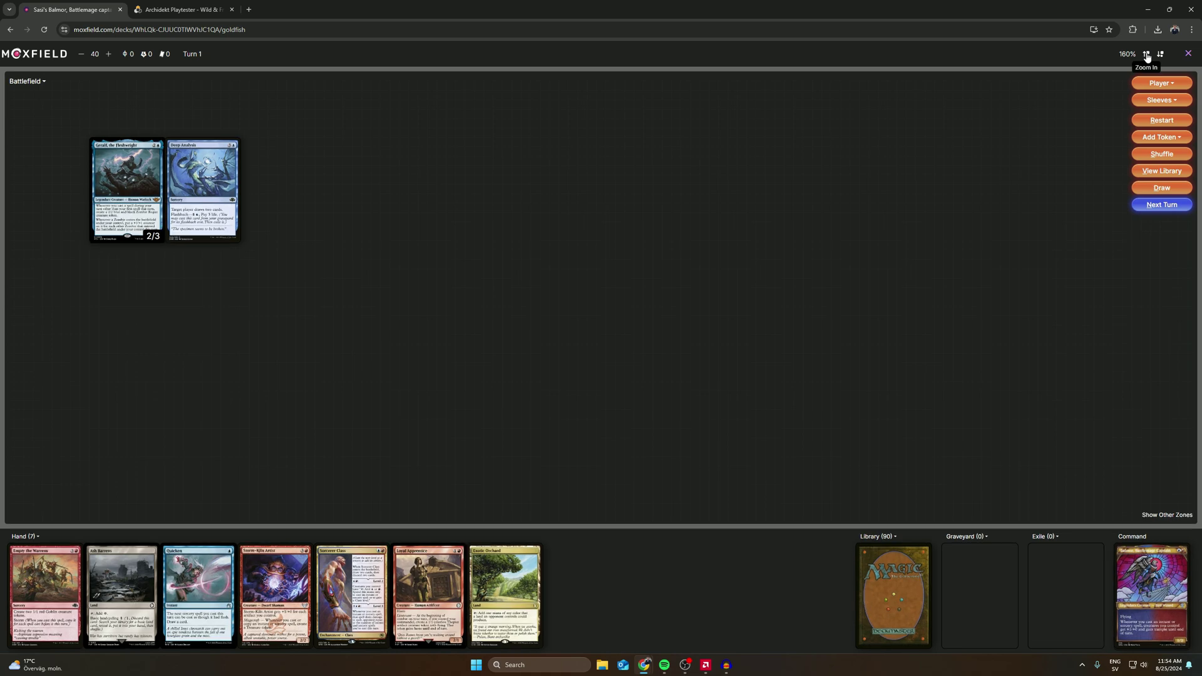
{"action": "left_click", "coordinate": [1146, 55]}
{"action": "left_click_drag", "start_coordinate": [125, 201], "coordinate": [238, 174]}
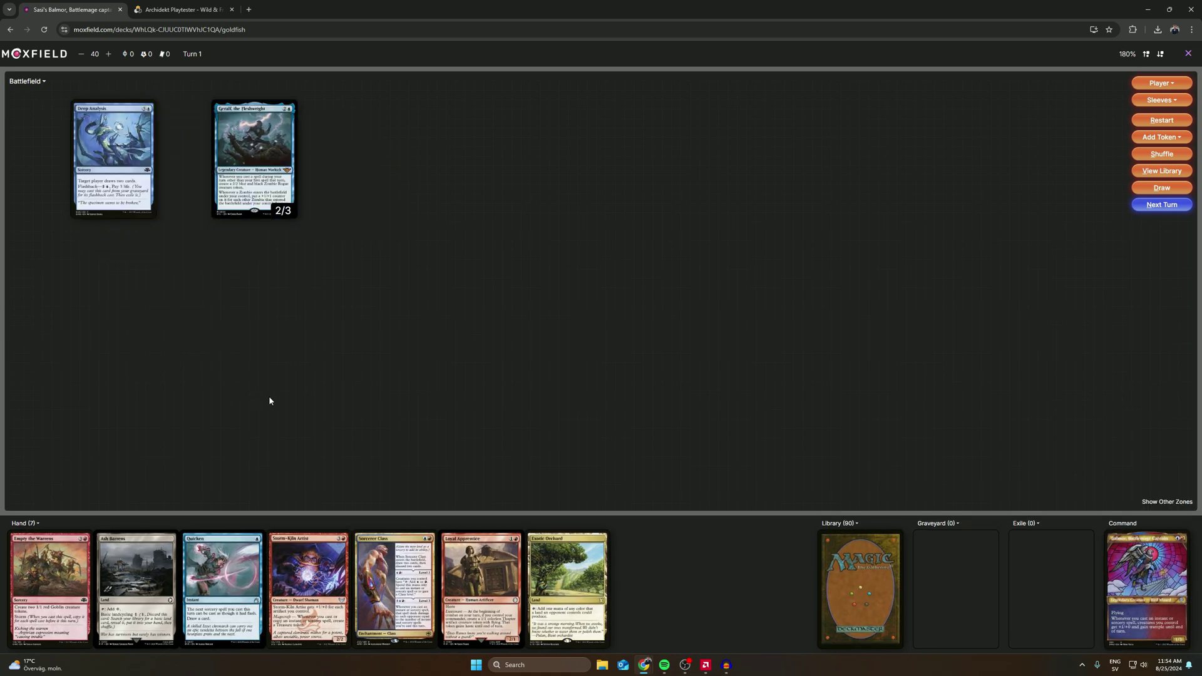
{"action": "key", "text": "alt+Tab"}
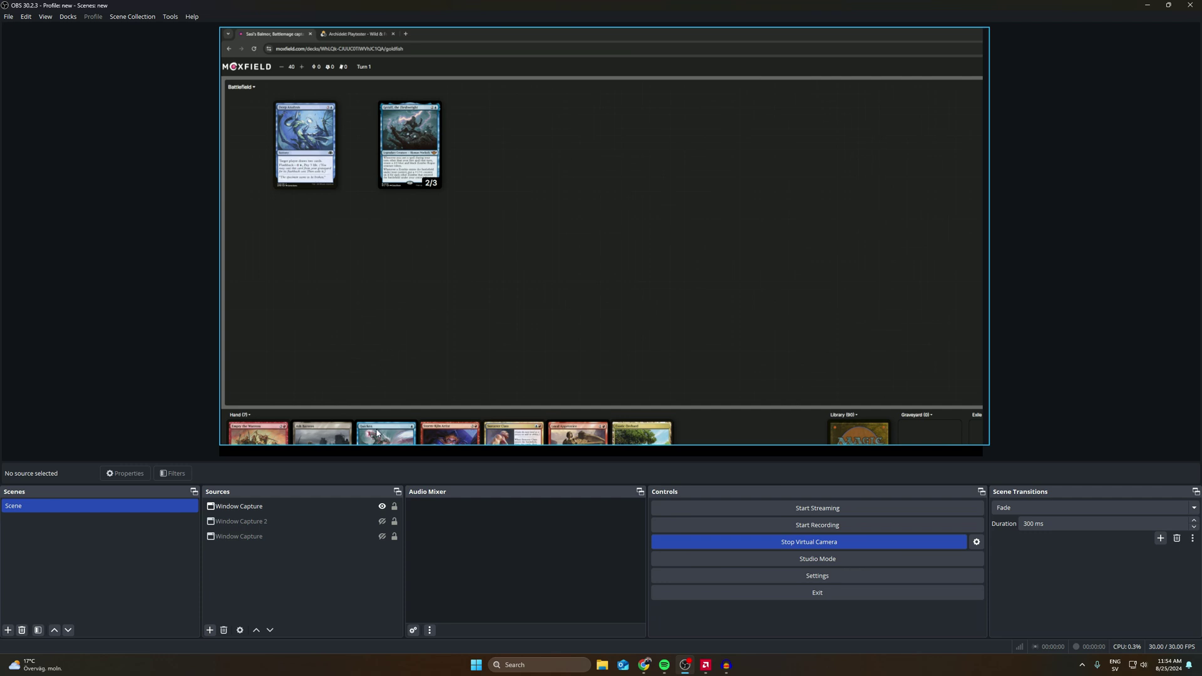
Scale the main Window Capture up past the canvas's right and bottom edges.
{"action": "left_click", "coordinate": [281, 506]}
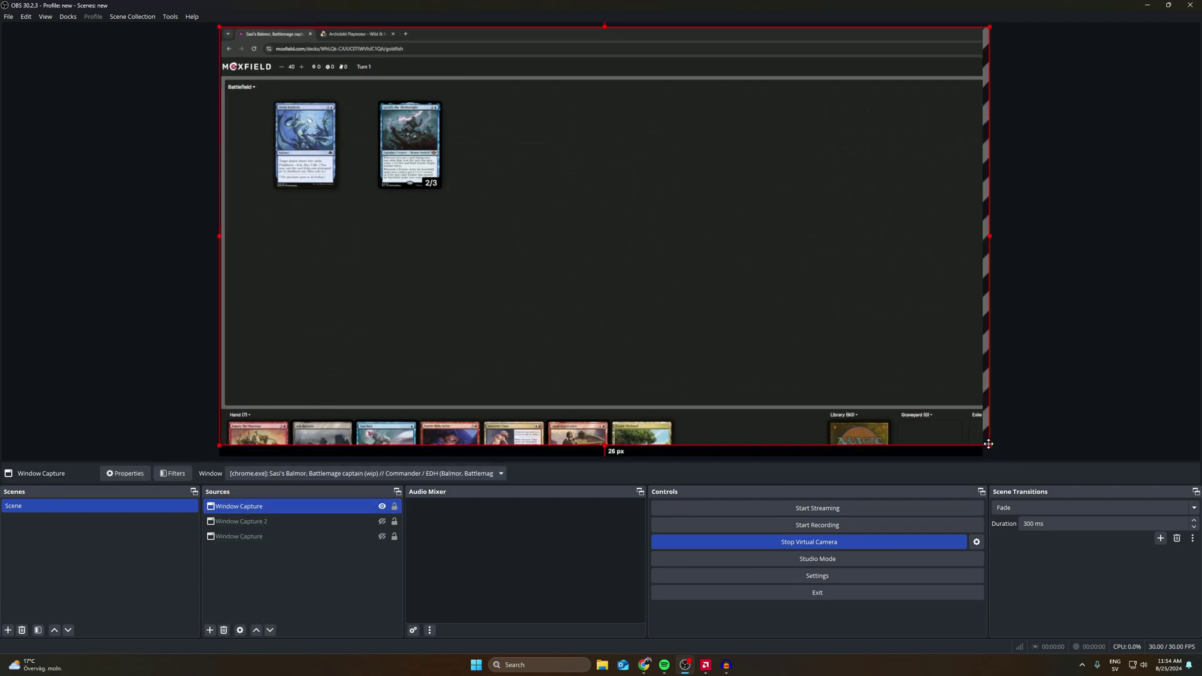
{"action": "left_click_drag", "start_coordinate": [991, 448], "coordinate": [1088, 500]}
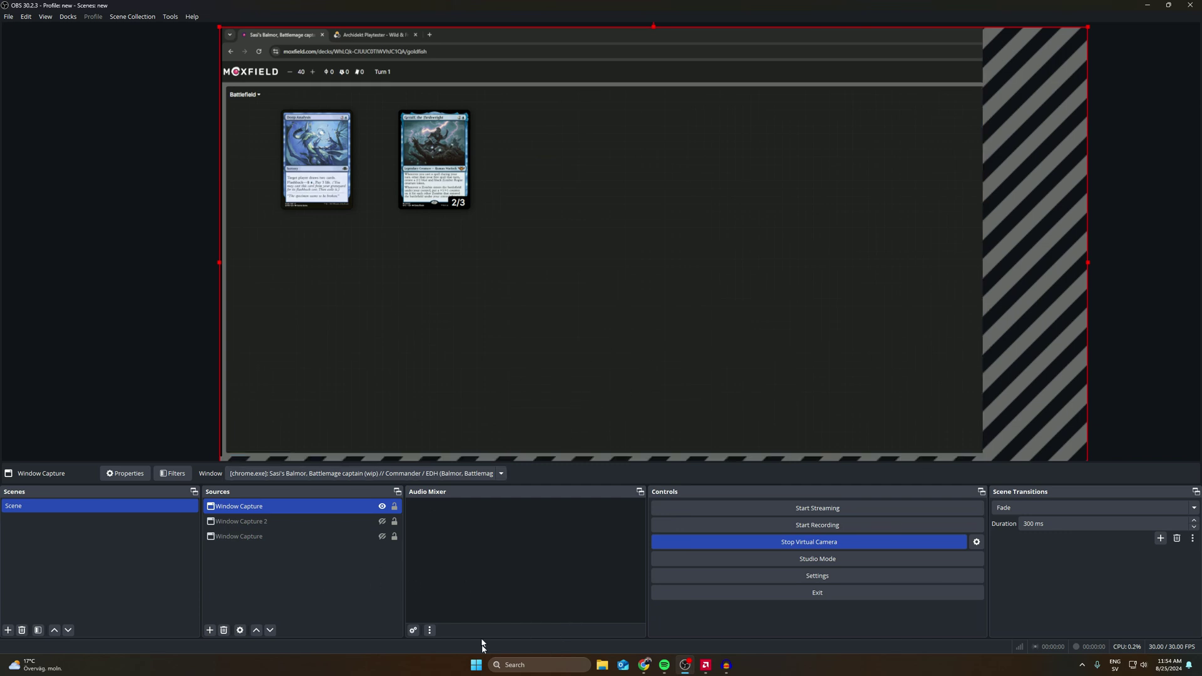
{"action": "left_click", "coordinate": [644, 665]}
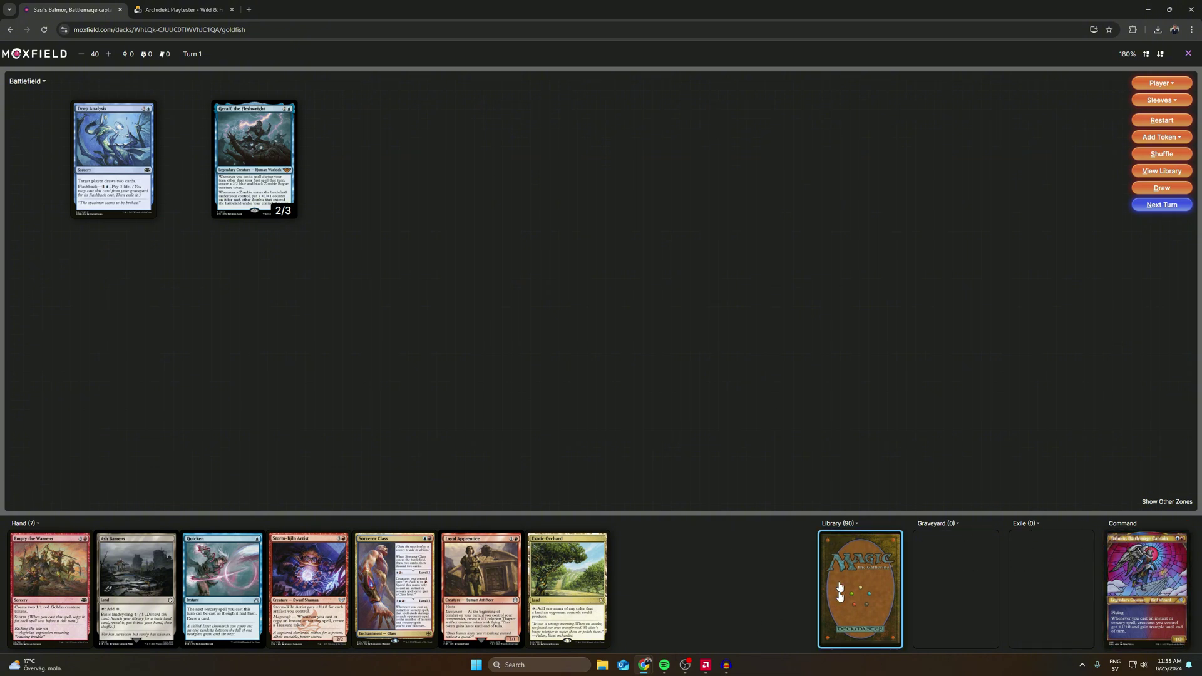
Unhide Window Capture 2 and move it to the top of the Sources list.
{"action": "mouse_move", "coordinate": [644, 664]}
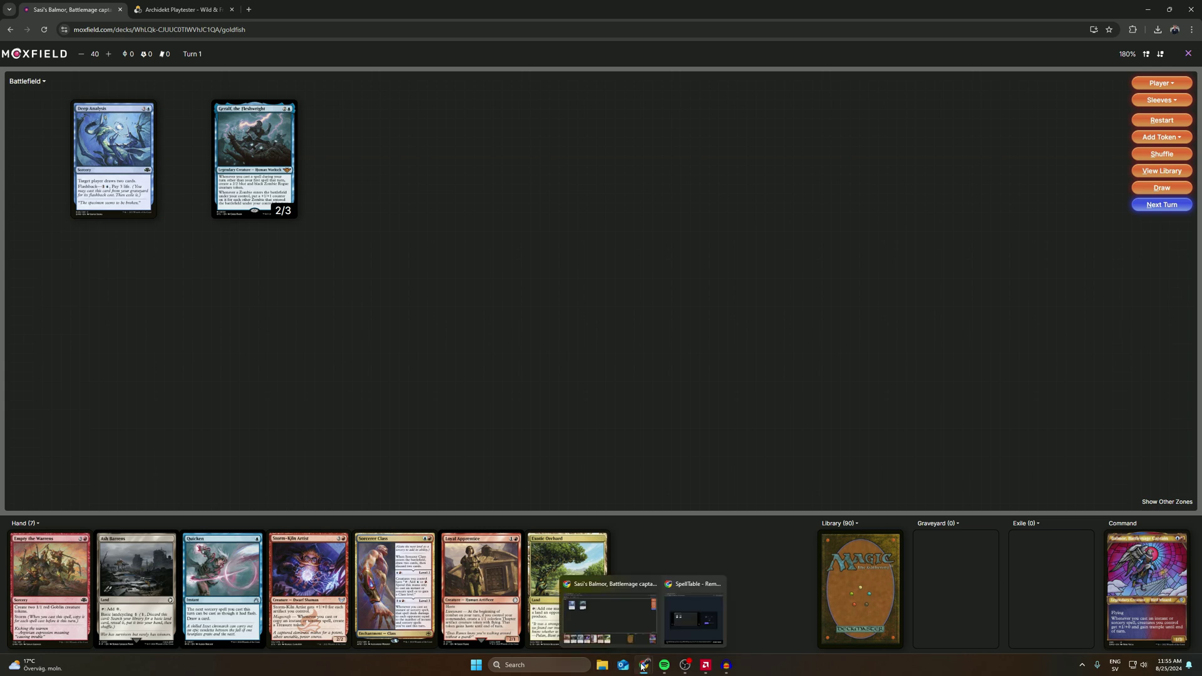
{"action": "left_click", "coordinate": [678, 628]}
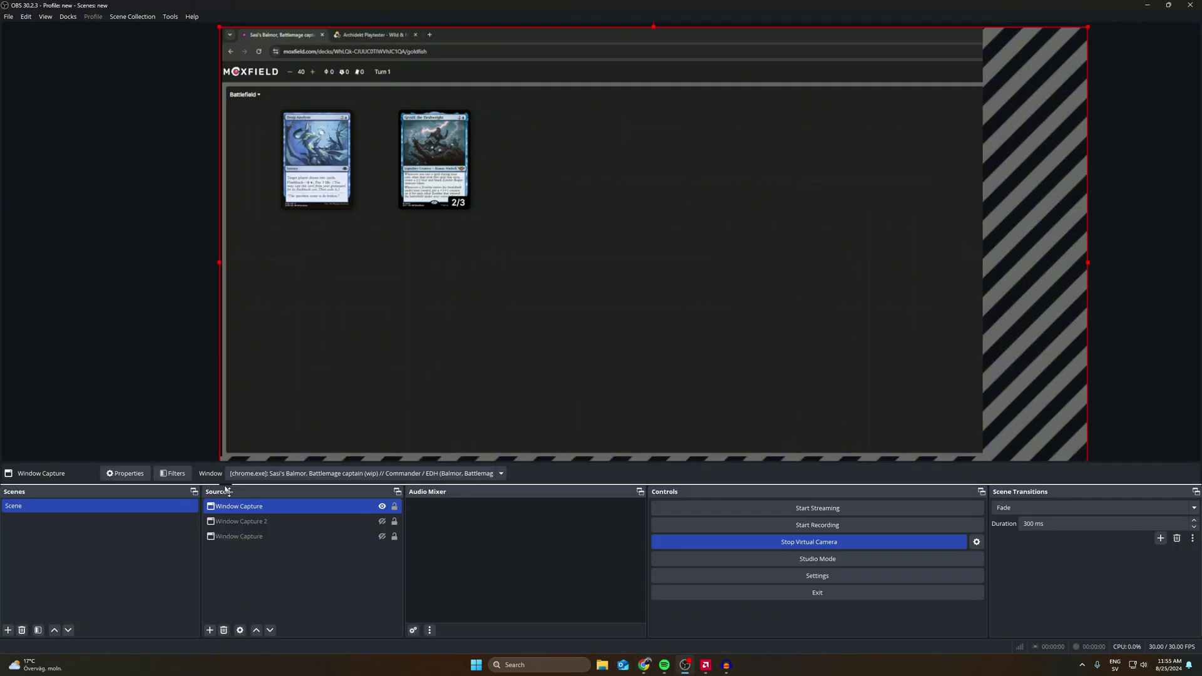
{"action": "left_click", "coordinate": [245, 509]}
{"action": "left_click", "coordinate": [245, 524]}
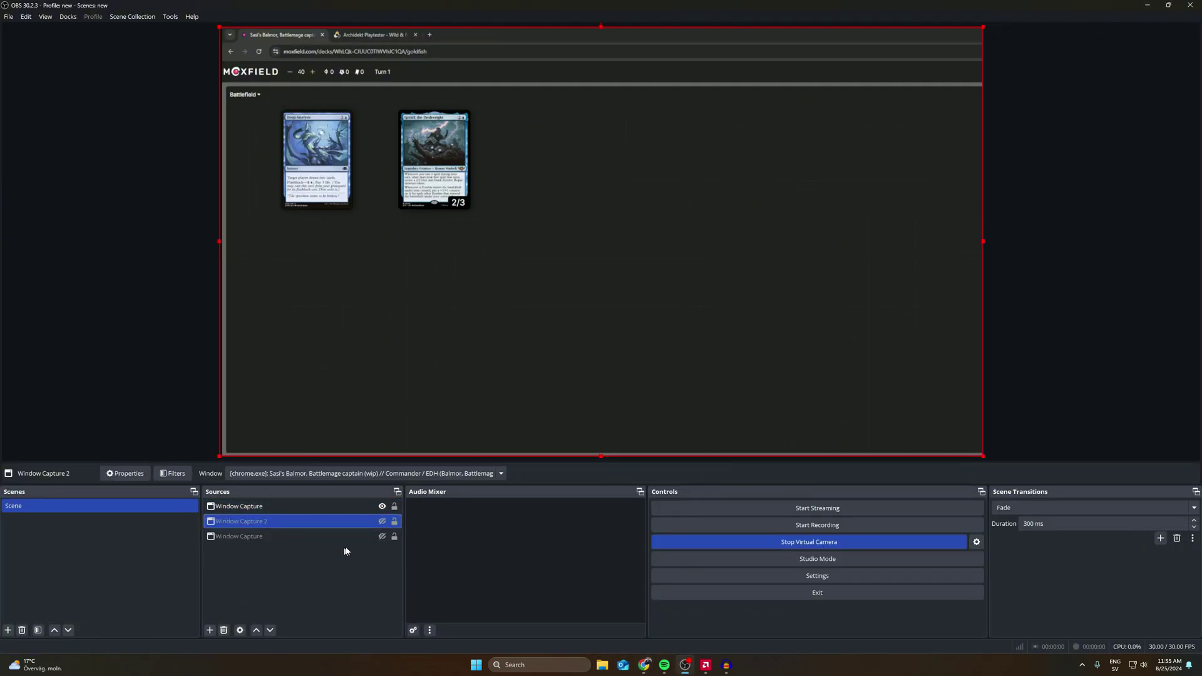
{"action": "left_click", "coordinate": [382, 521]}
{"action": "left_click_drag", "start_coordinate": [267, 523], "coordinate": [255, 508]}
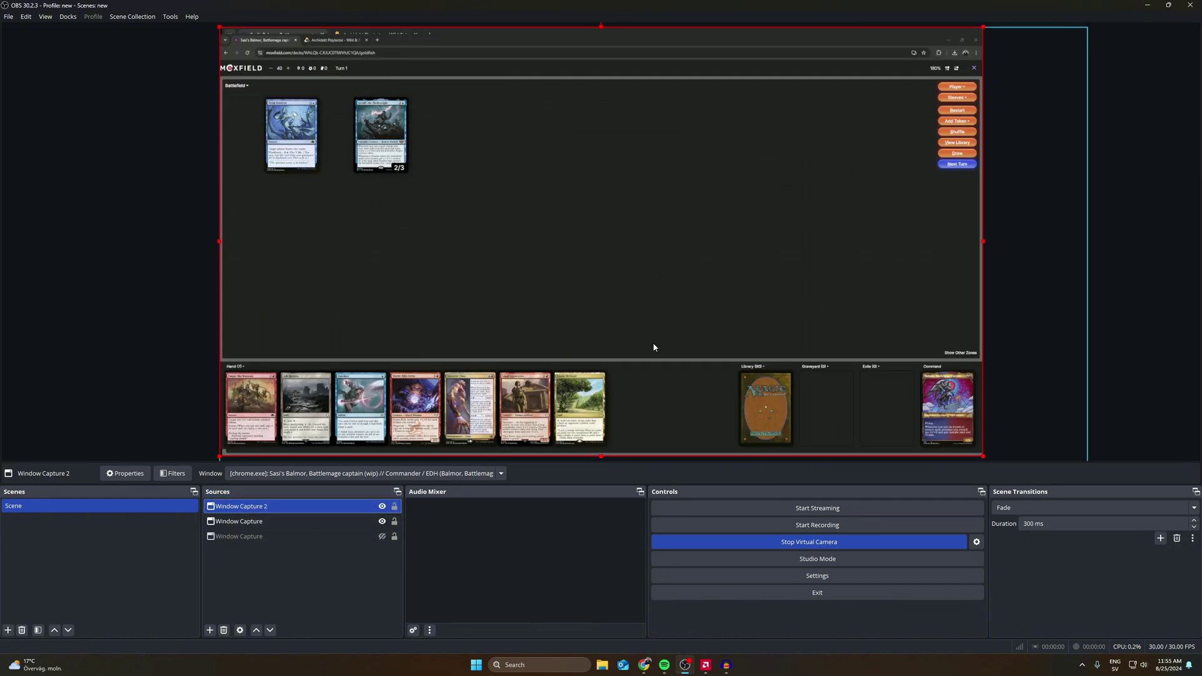
Crop the second capture down to the Library, Graveyard, Exile and Command zones.
{"action": "left_click_drag", "start_coordinate": [218, 239], "coordinate": [910, 271]}
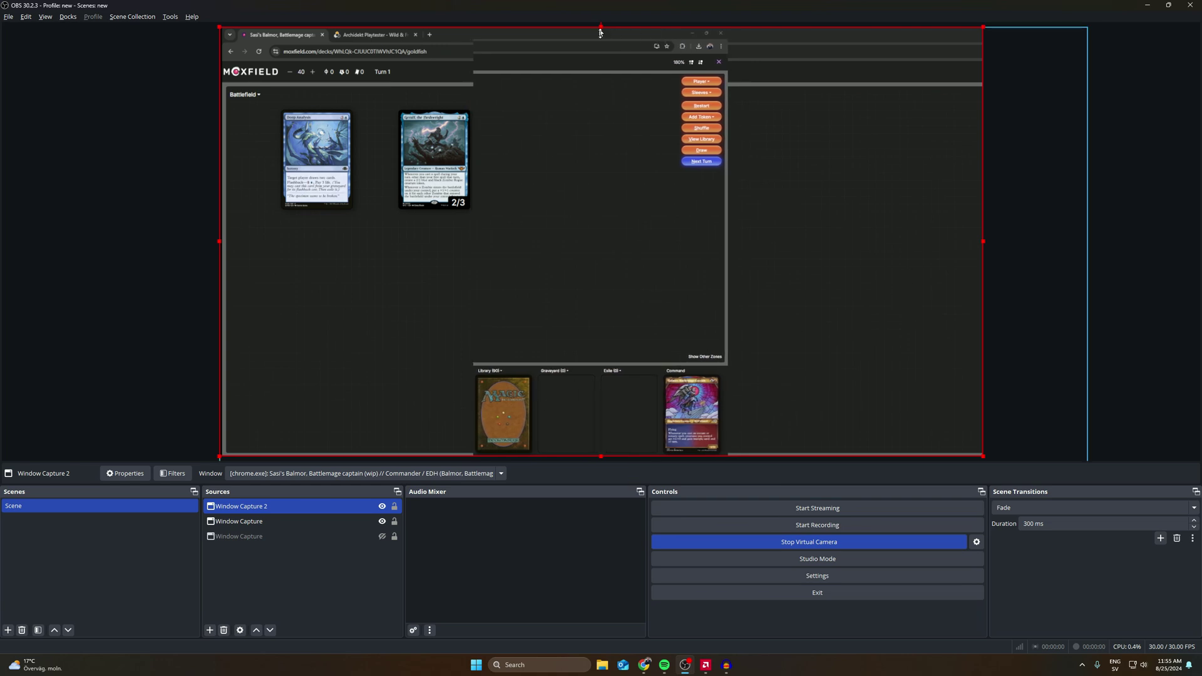
{"action": "left_click_drag", "start_coordinate": [600, 33], "coordinate": [484, 463]}
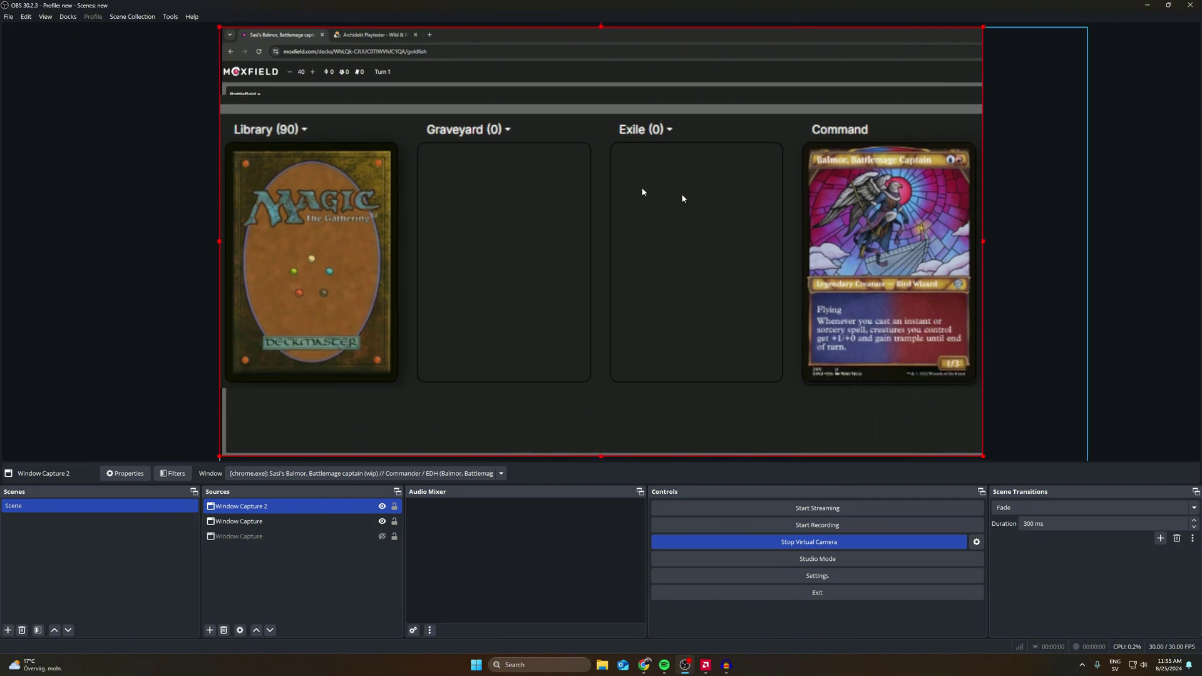
{"action": "left_click_drag", "start_coordinate": [261, 61], "coordinate": [311, 75]}
Shrink the zones capture and place it in the canvas's bottom-right corner.
{"action": "left_click_drag", "start_coordinate": [270, 40], "coordinate": [716, 351]}
{"action": "left_click_drag", "start_coordinate": [780, 381], "coordinate": [721, 262]}
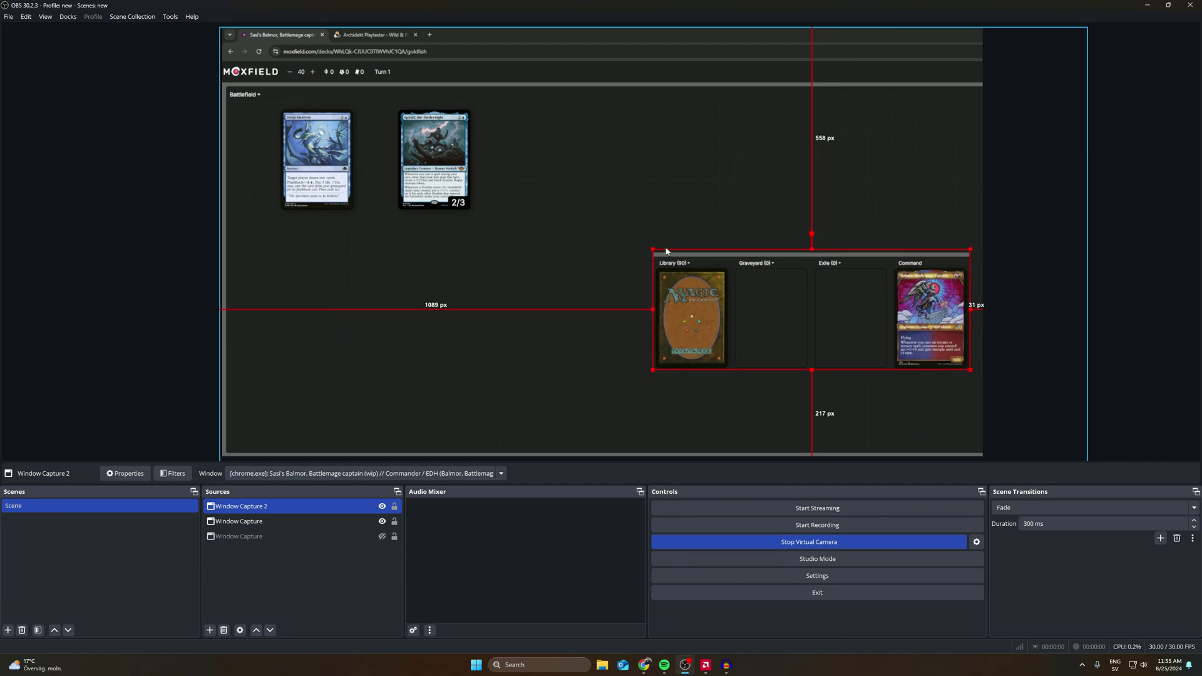
{"action": "left_click_drag", "start_coordinate": [657, 233], "coordinate": [751, 281]}
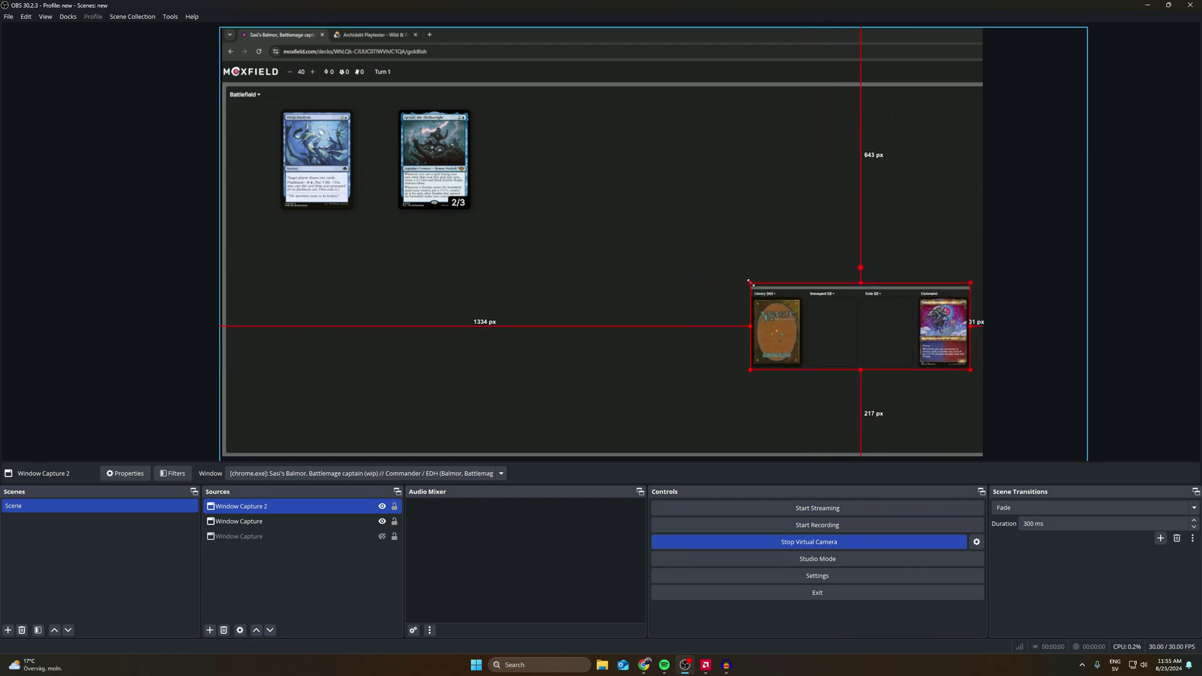
{"action": "left_click_drag", "start_coordinate": [799, 322], "coordinate": [815, 403]}
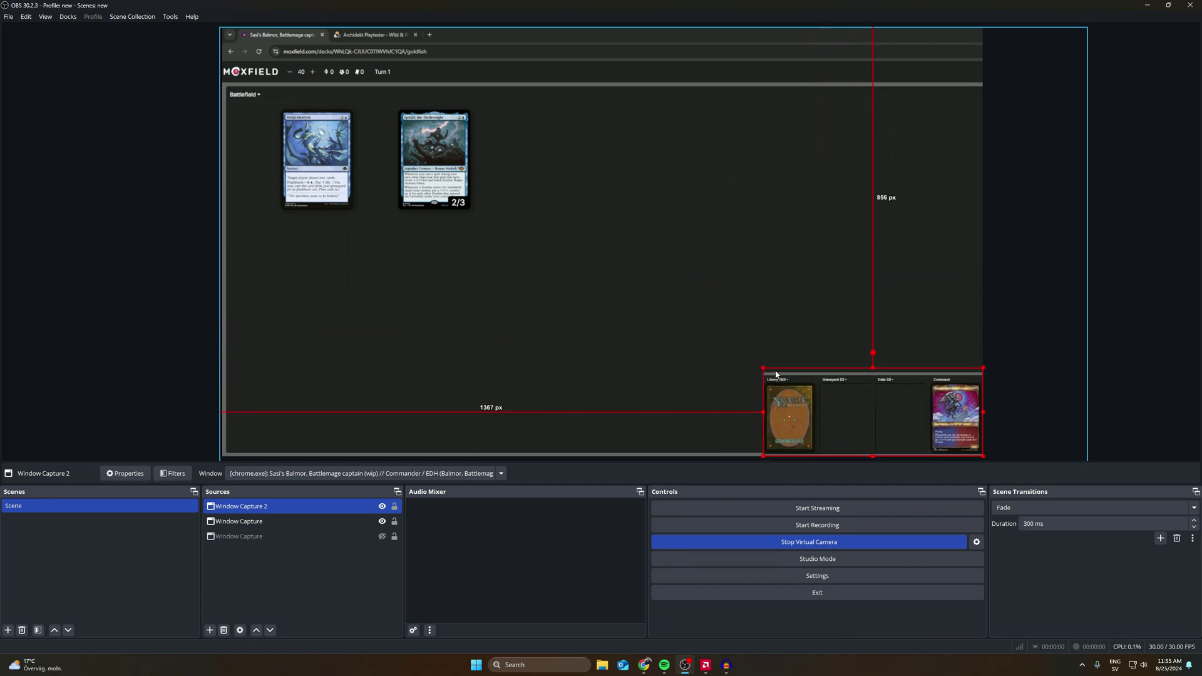
{"action": "left_click_drag", "start_coordinate": [763, 367], "coordinate": [751, 364]}
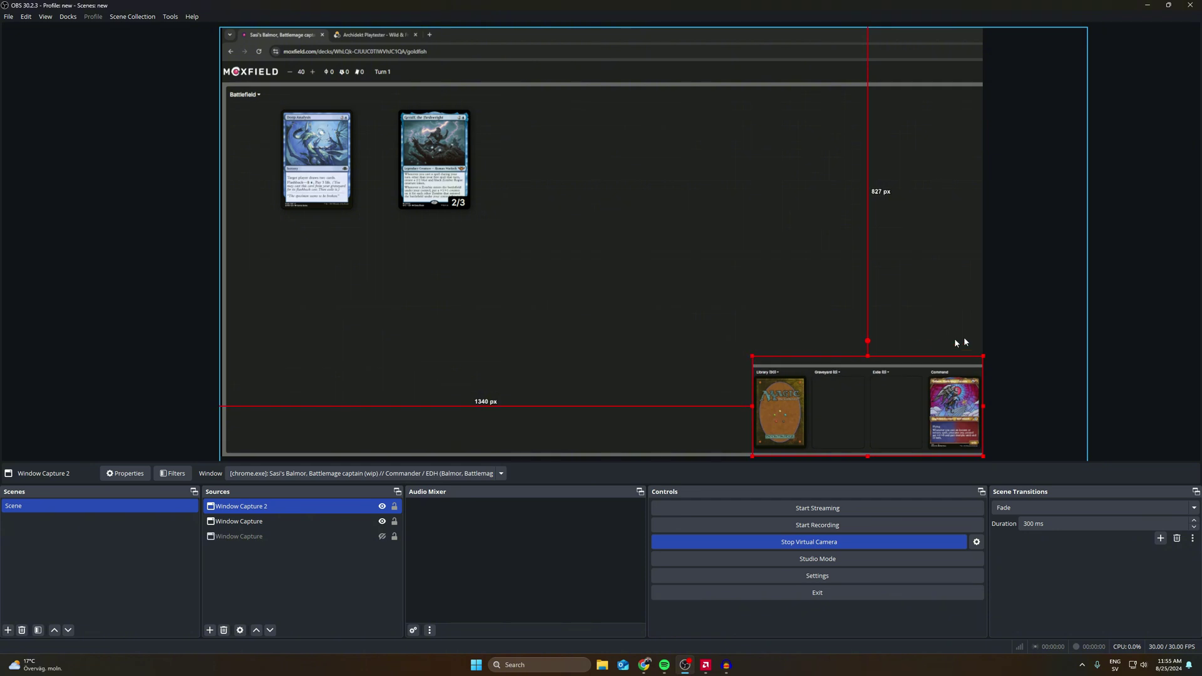
{"action": "left_click", "coordinate": [1025, 333]}
{"action": "left_click", "coordinate": [1128, 304]}
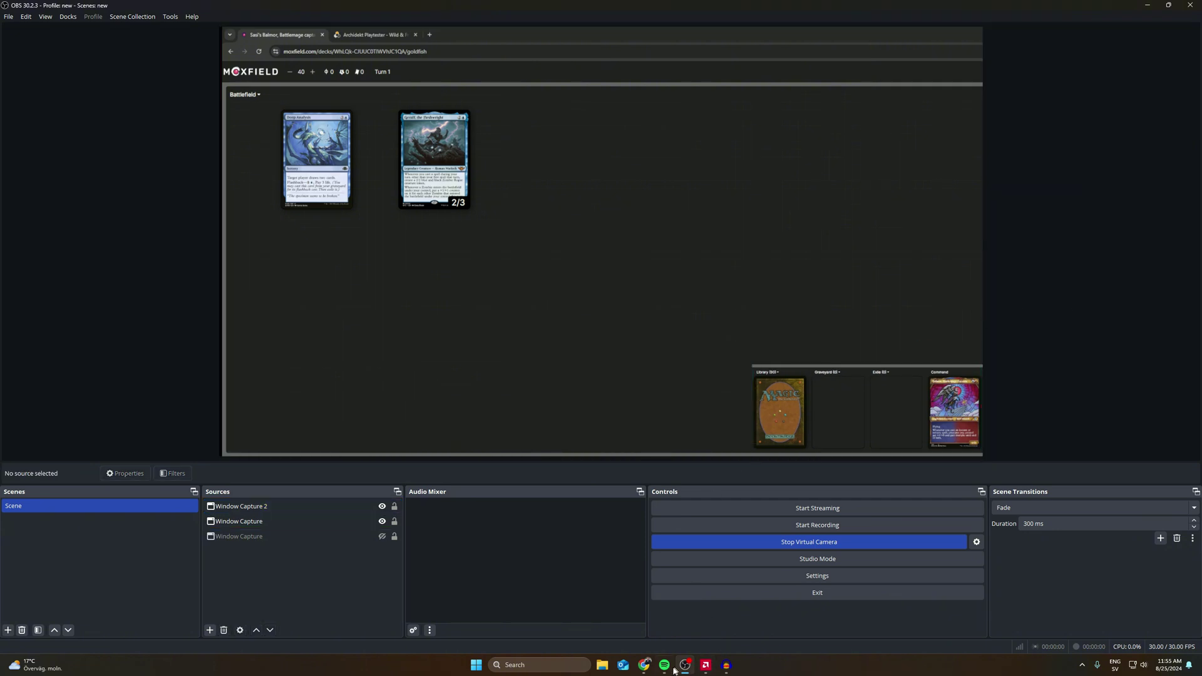
{"action": "mouse_move", "coordinate": [647, 669]}
{"action": "left_click", "coordinate": [696, 621]}
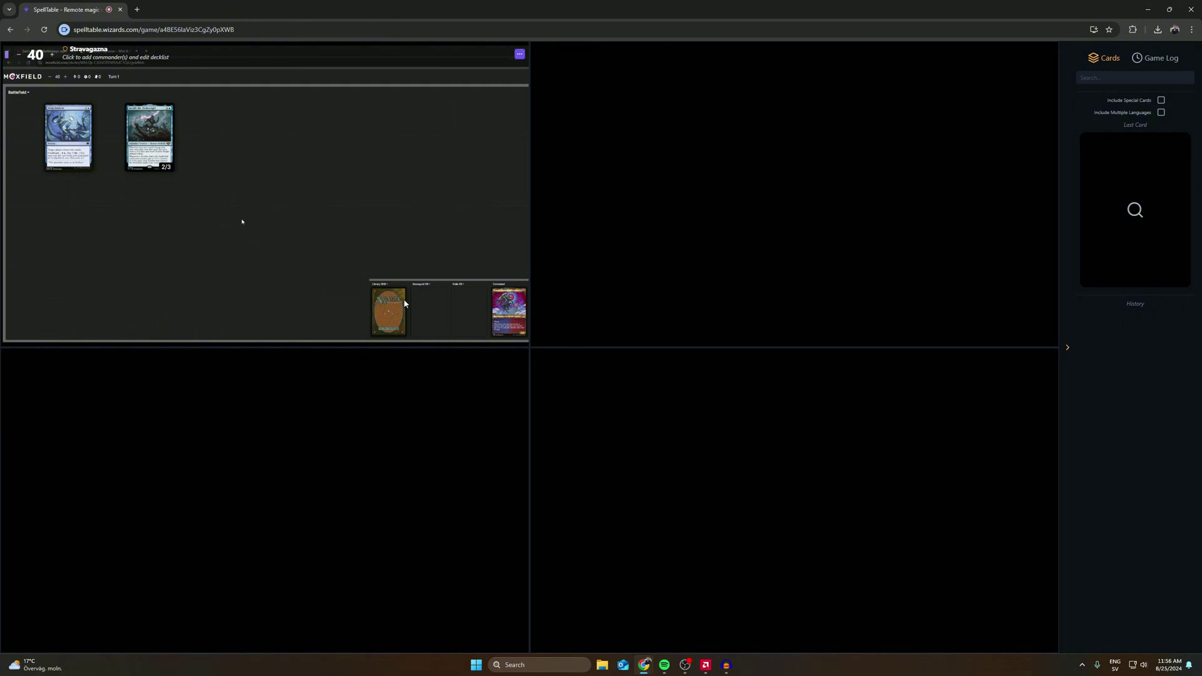
Switch SpellTable's video grid to spotlight view and restore the browser to a smaller window.
{"action": "mouse_move", "coordinate": [28, 137]}
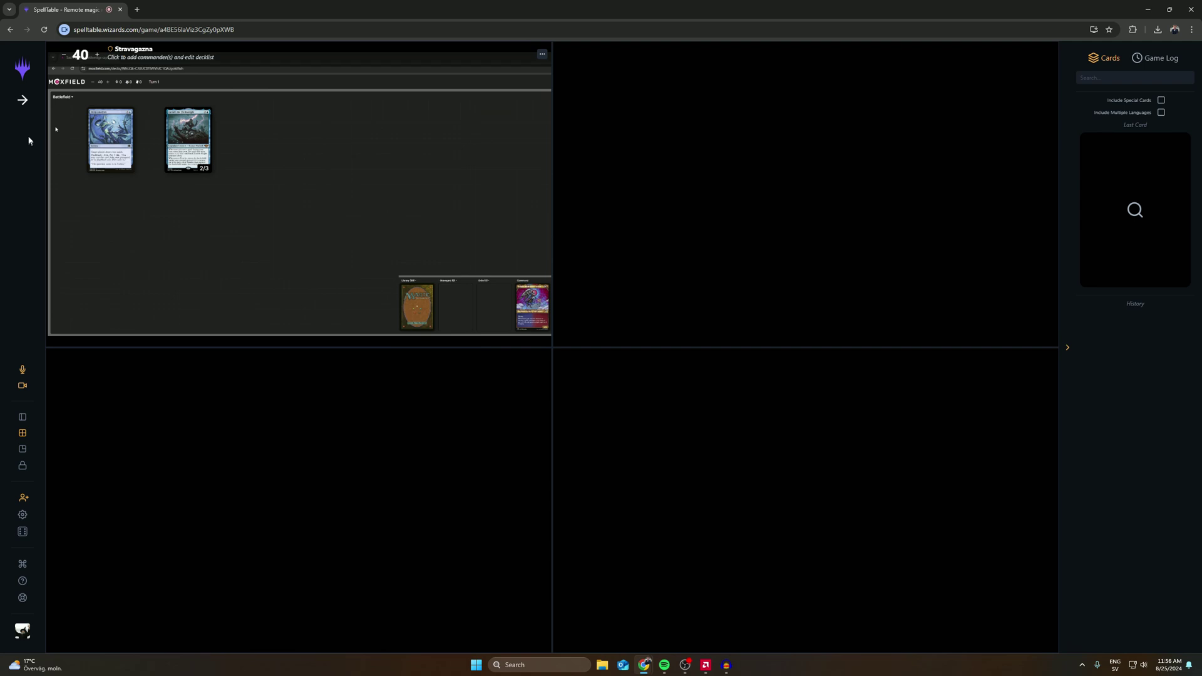
{"action": "left_click", "coordinate": [21, 418]}
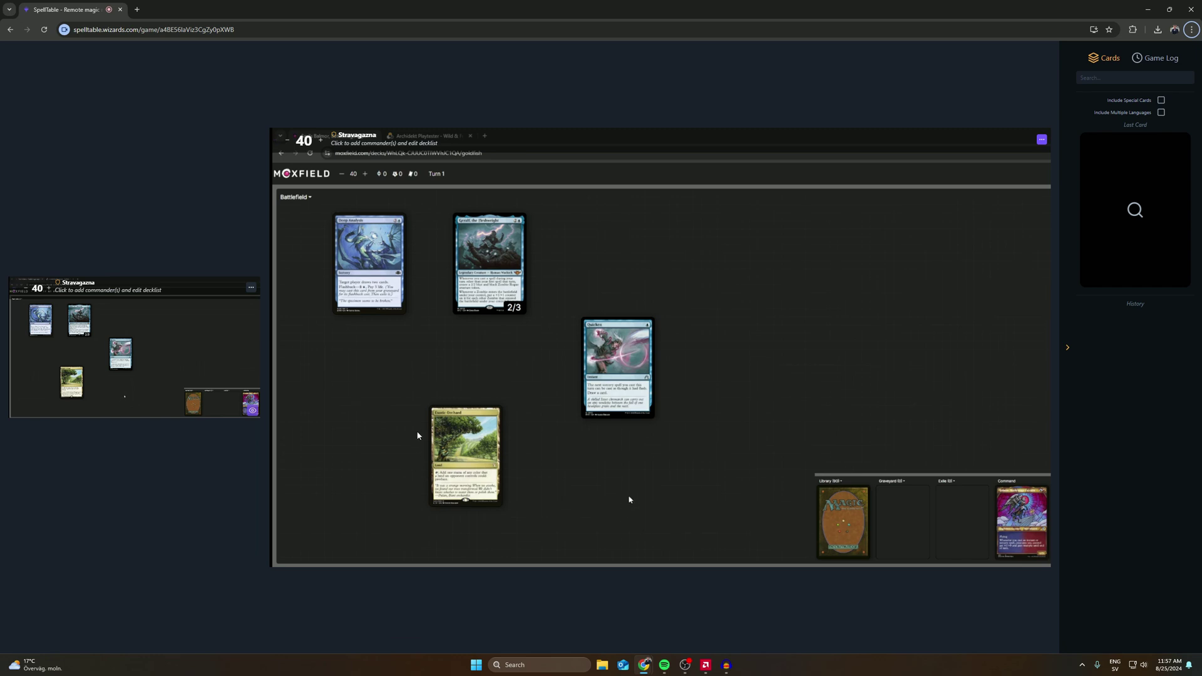
{"action": "key", "text": "super+Down"}
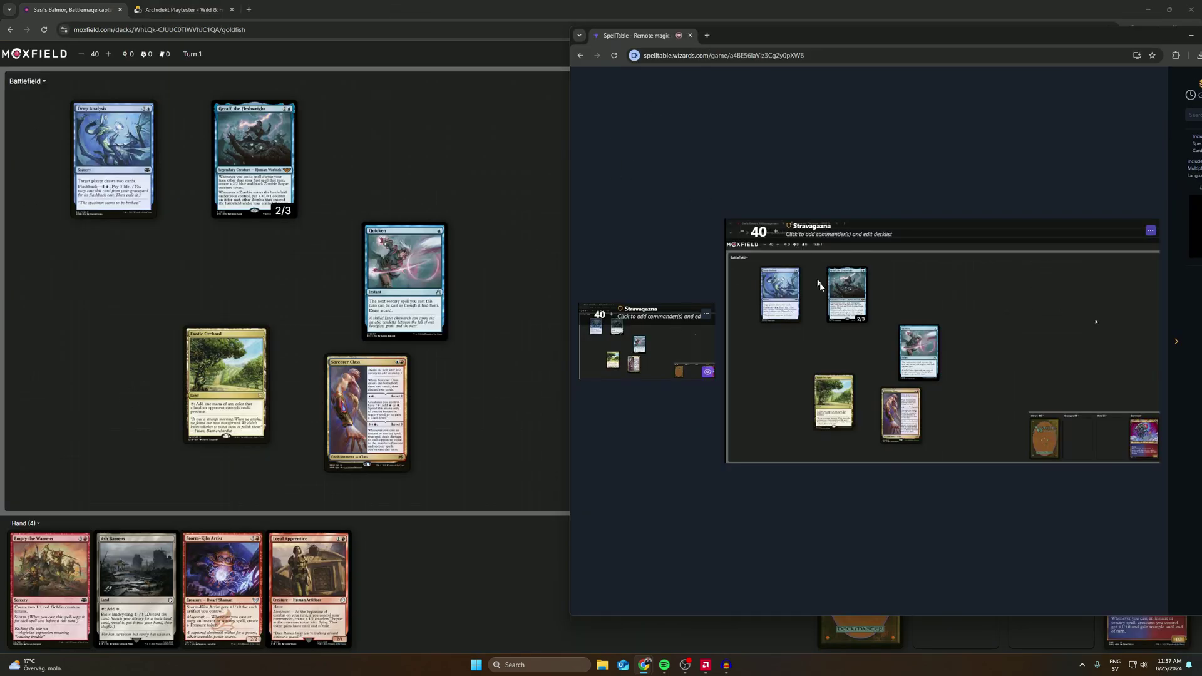
Arrange SpellTable on the right and Moxfield on the left as side-by-side windows.
{"action": "left_click_drag", "start_coordinate": [870, 34], "coordinate": [831, 25]}
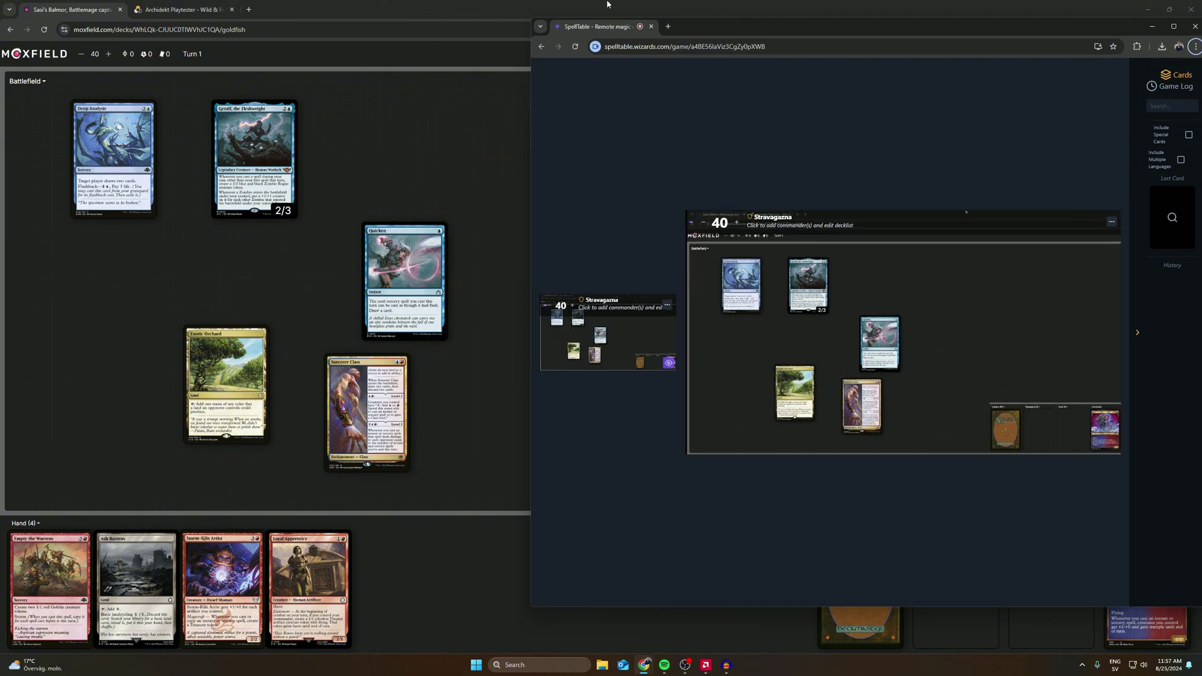
{"action": "left_click_drag", "start_coordinate": [606, 4], "coordinate": [604, 10]}
{"action": "left_click_drag", "start_coordinate": [828, 23], "coordinate": [550, 42]}
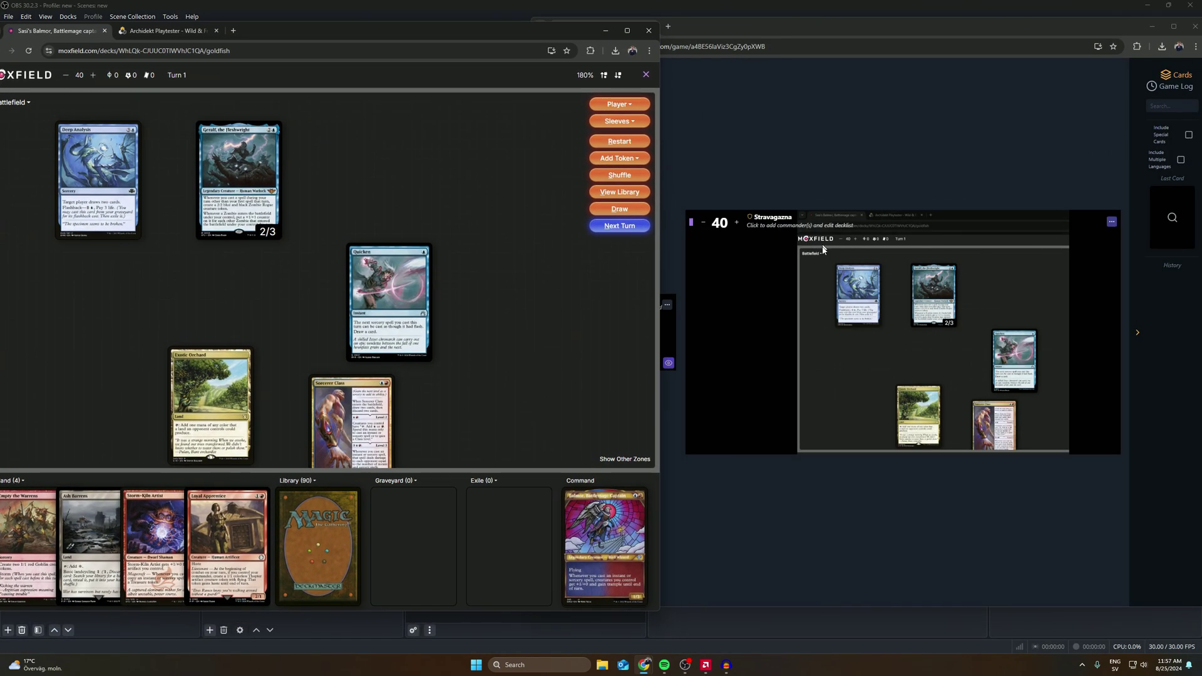
{"action": "left_click_drag", "start_coordinate": [770, 26], "coordinate": [777, 18]}
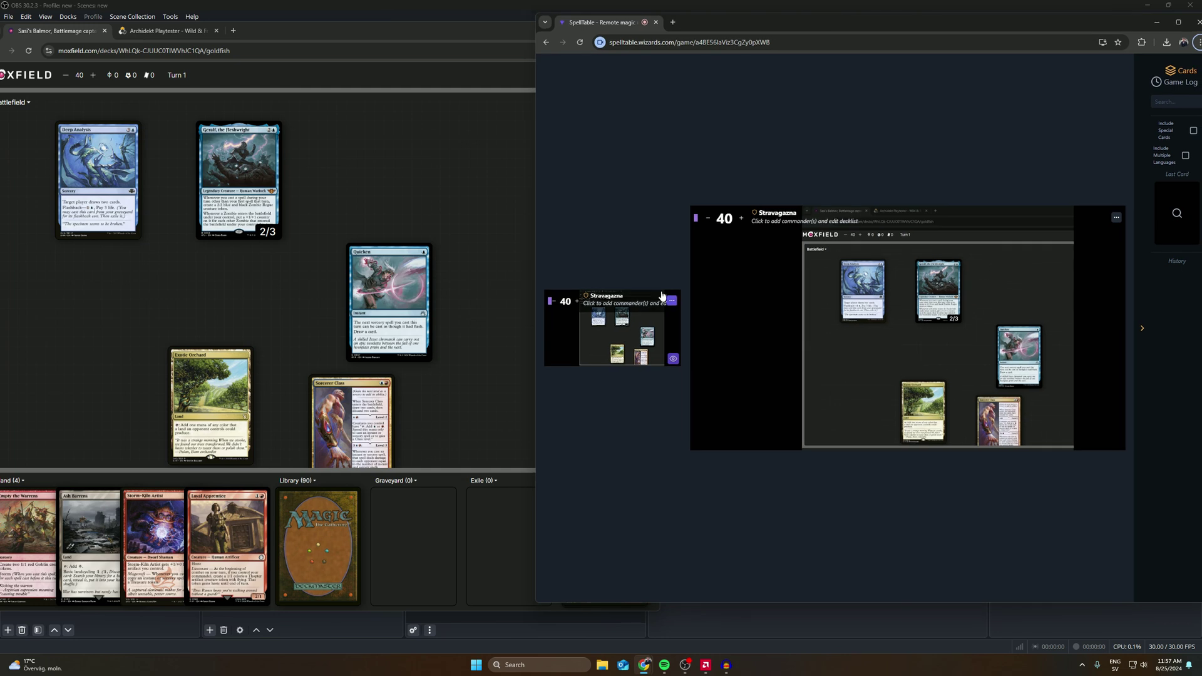
{"action": "left_click", "coordinate": [123, 263]}
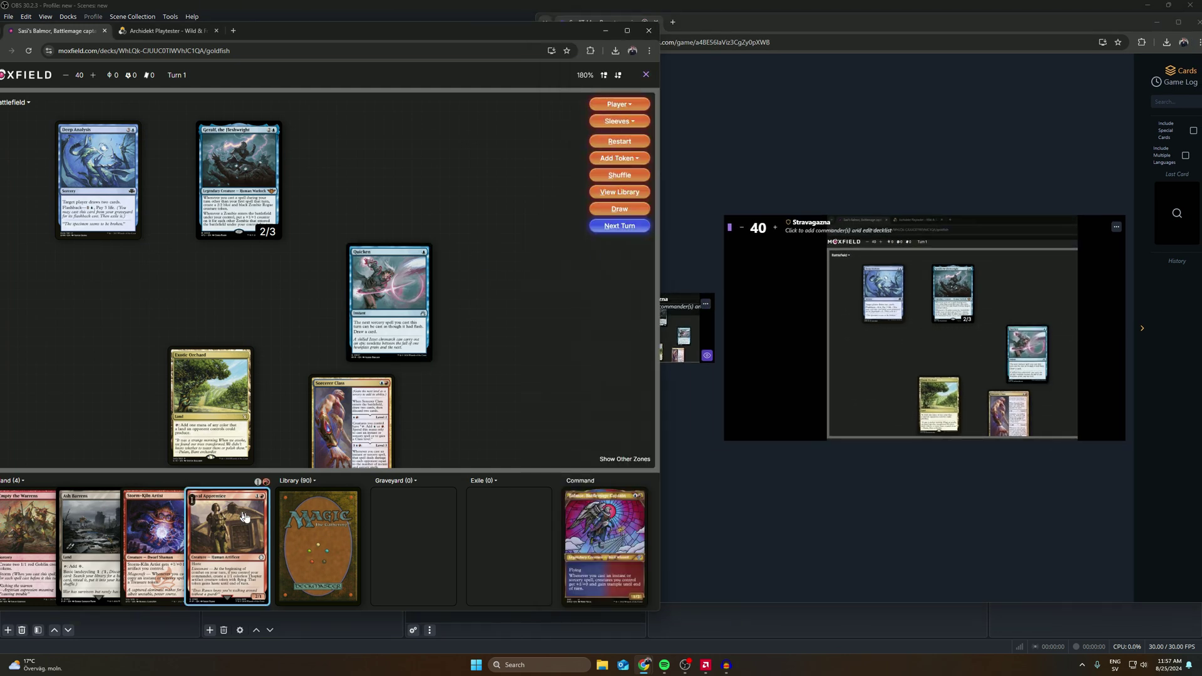
Play Loyal Apprentice and Ash Barrens onto the Moxfield battlefield, then maximize Moxfield.
{"action": "left_click_drag", "start_coordinate": [244, 516], "coordinate": [115, 326]}
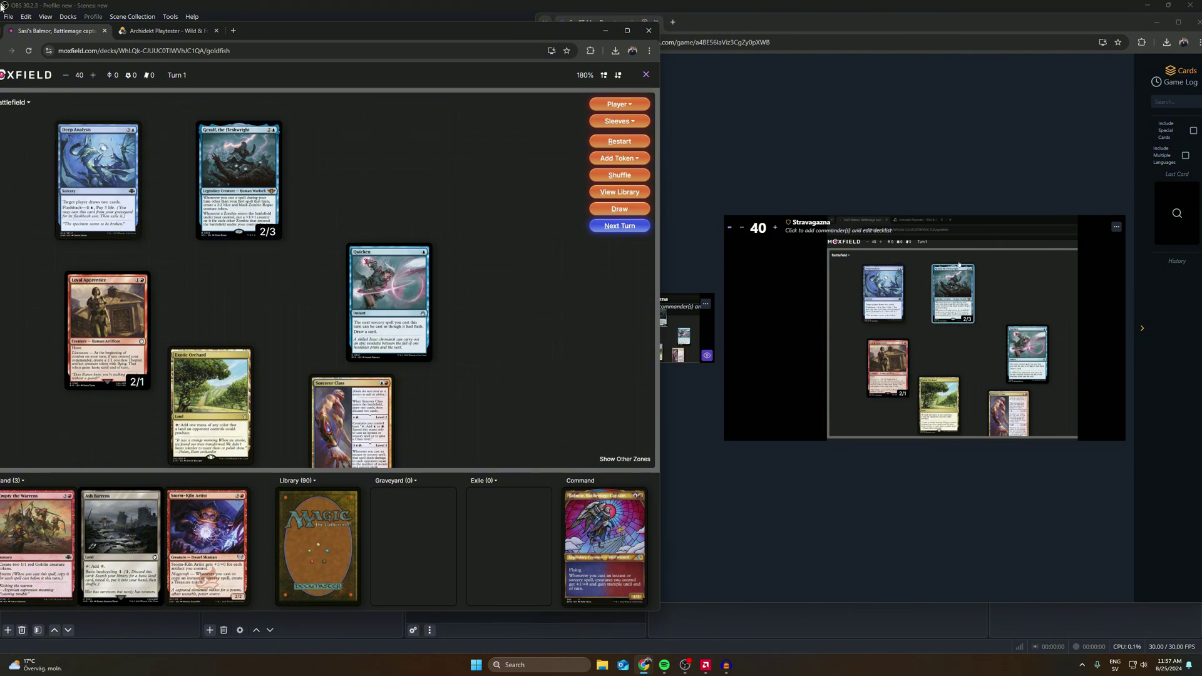
{"action": "left_click_drag", "start_coordinate": [120, 545], "coordinate": [257, 331]}
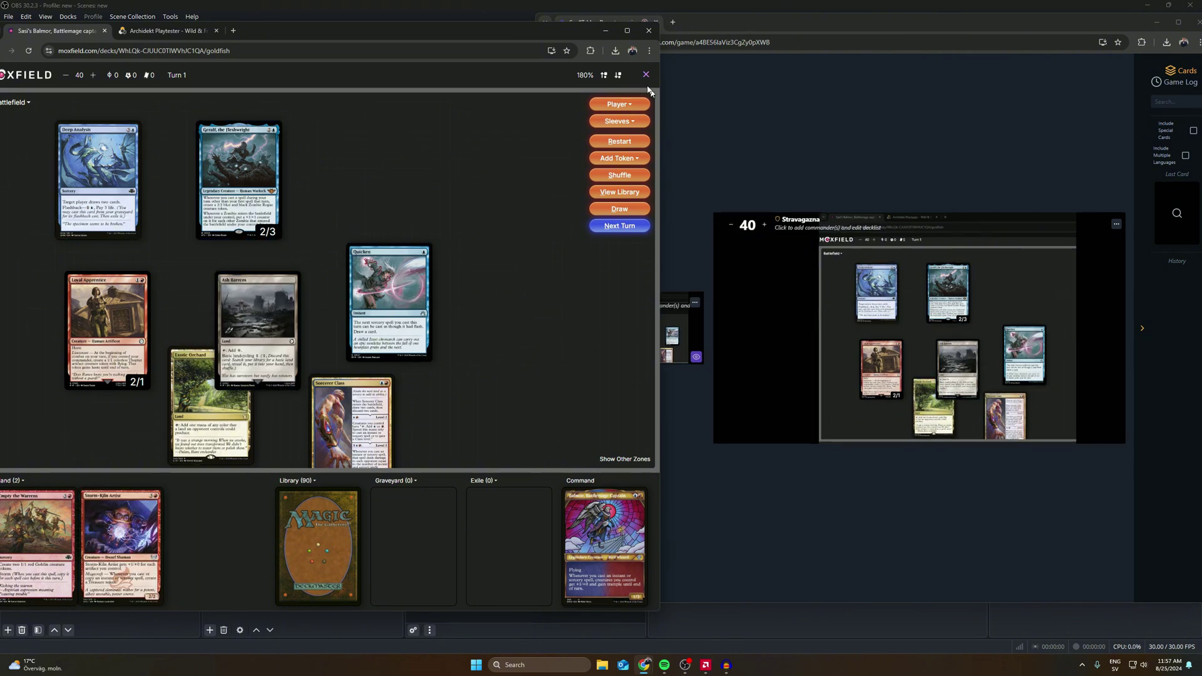
{"action": "left_click", "coordinate": [626, 30]}
{"action": "key", "text": "alt+Tab"}
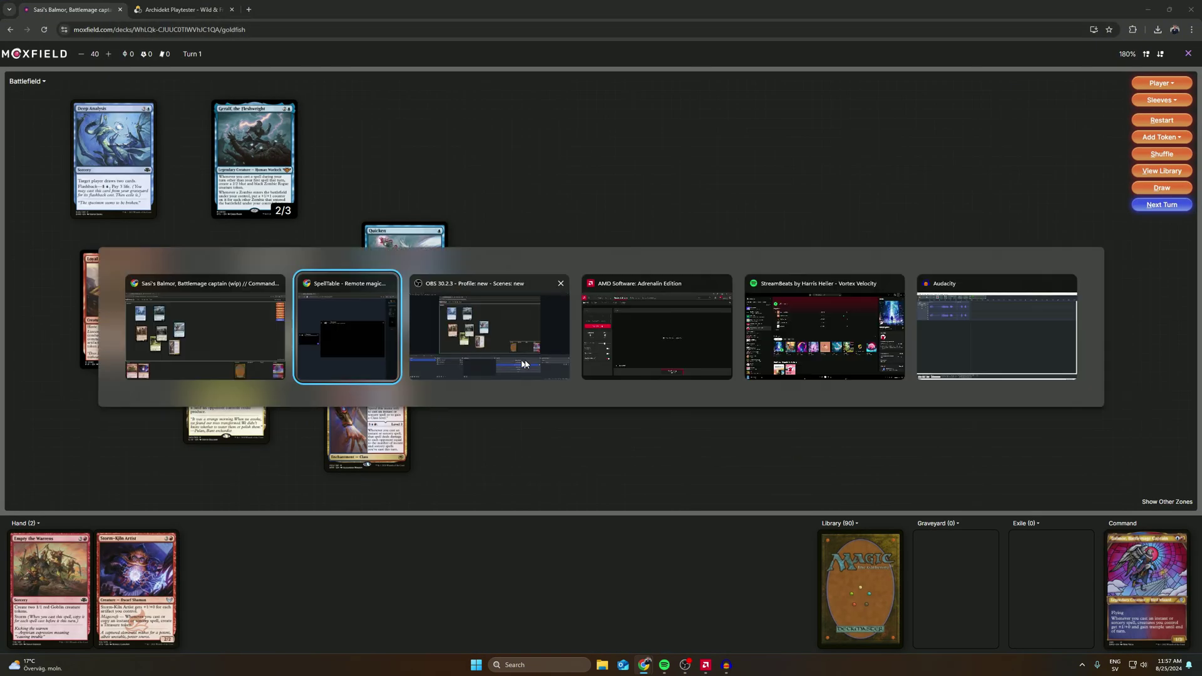
Add a Color Key effect filter to the main Window Capture source.
{"action": "left_click", "coordinate": [507, 338]}
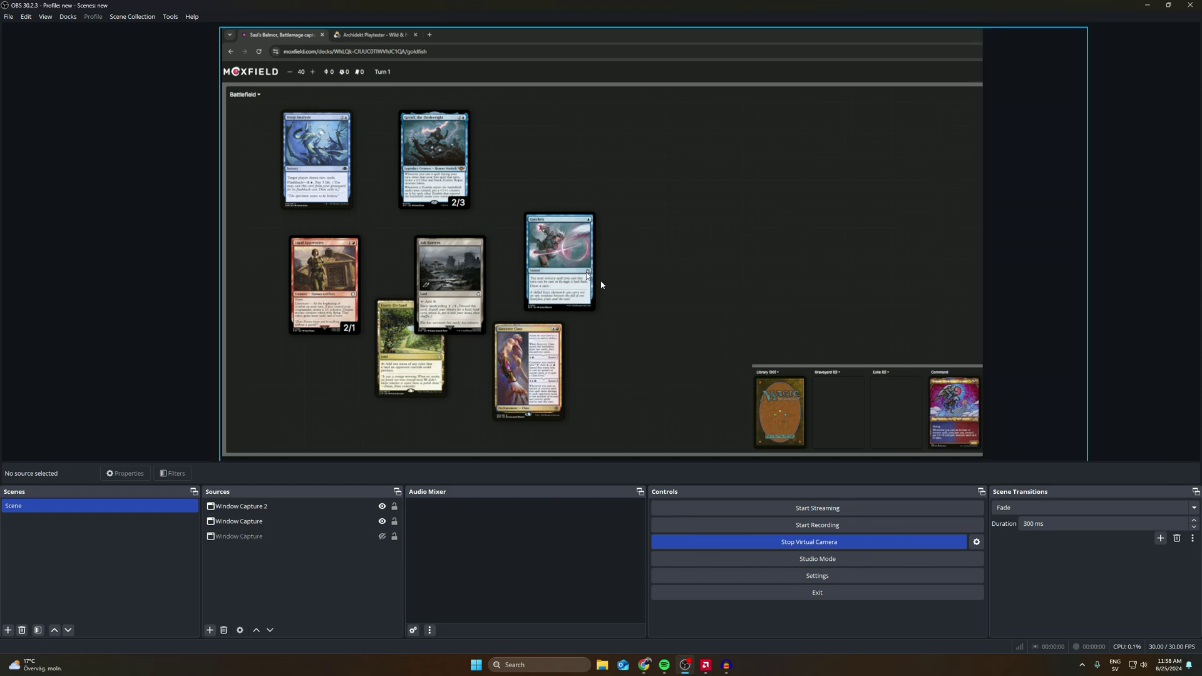
{"action": "right_click", "coordinate": [254, 521]}
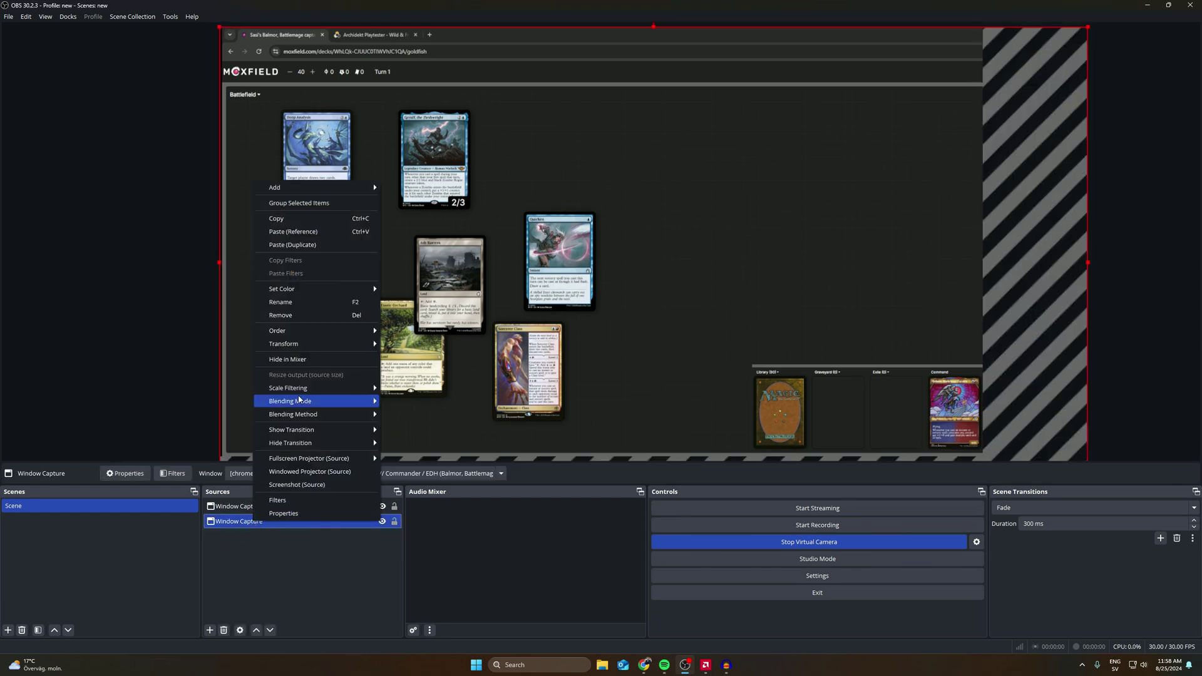
{"action": "left_click", "coordinate": [278, 500]}
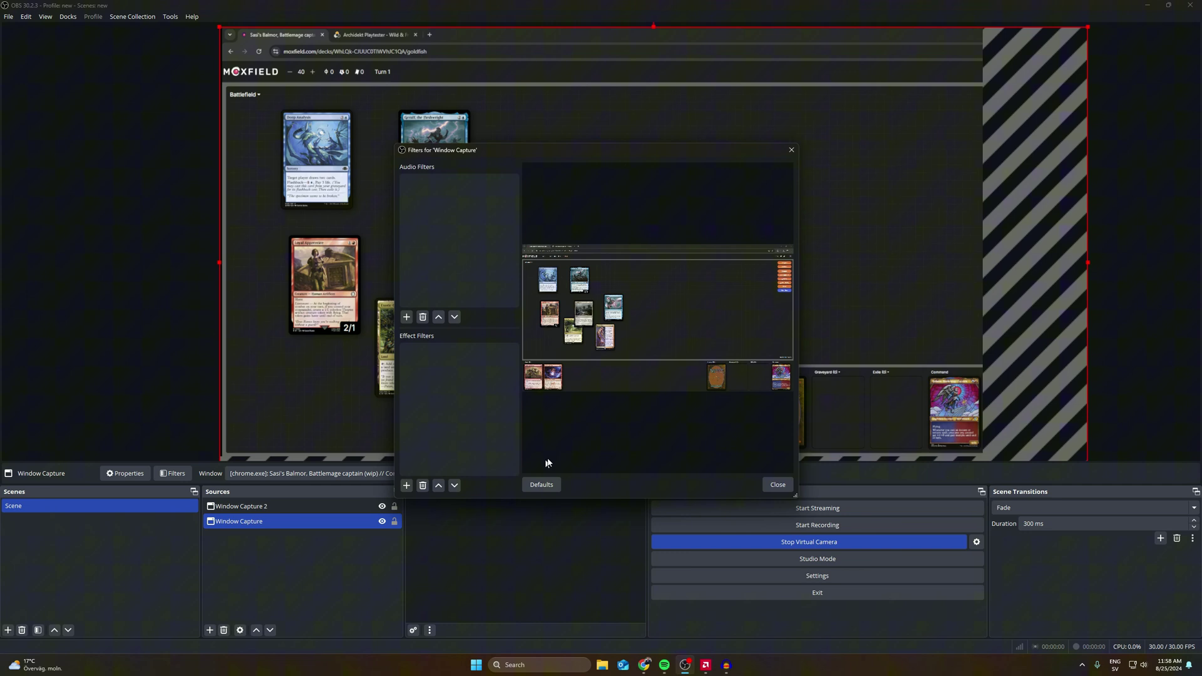
{"action": "left_click", "coordinate": [405, 485]}
{"action": "left_click", "coordinate": [442, 532]}
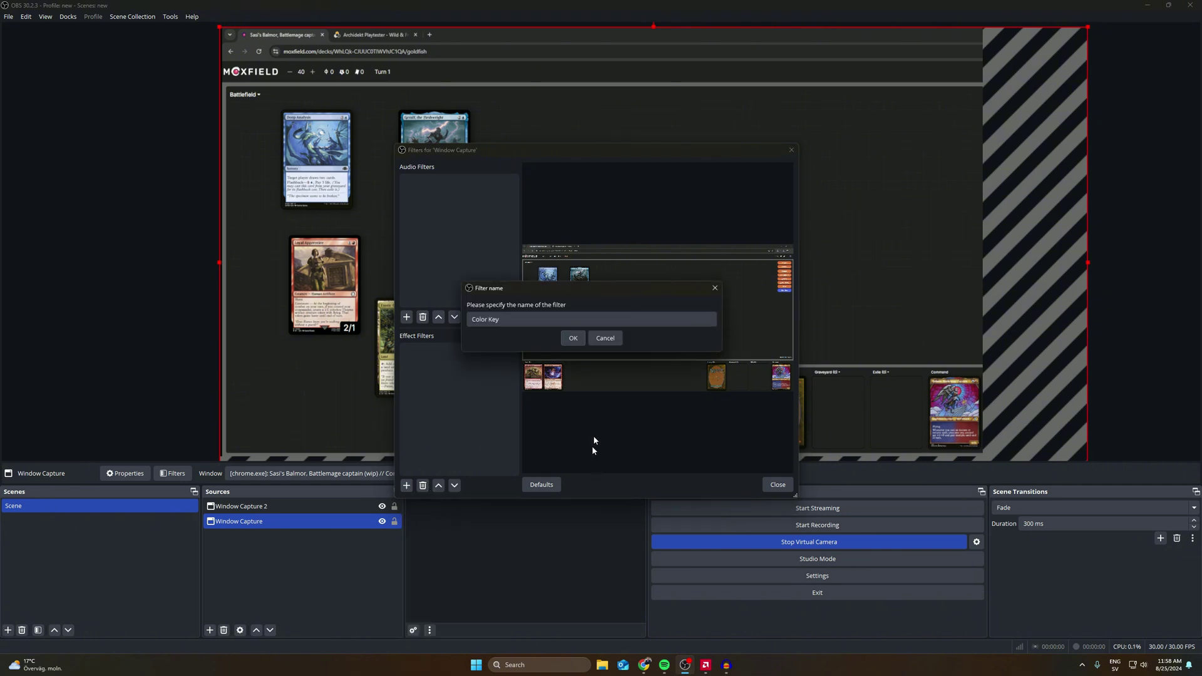
{"action": "left_click", "coordinate": [573, 341]}
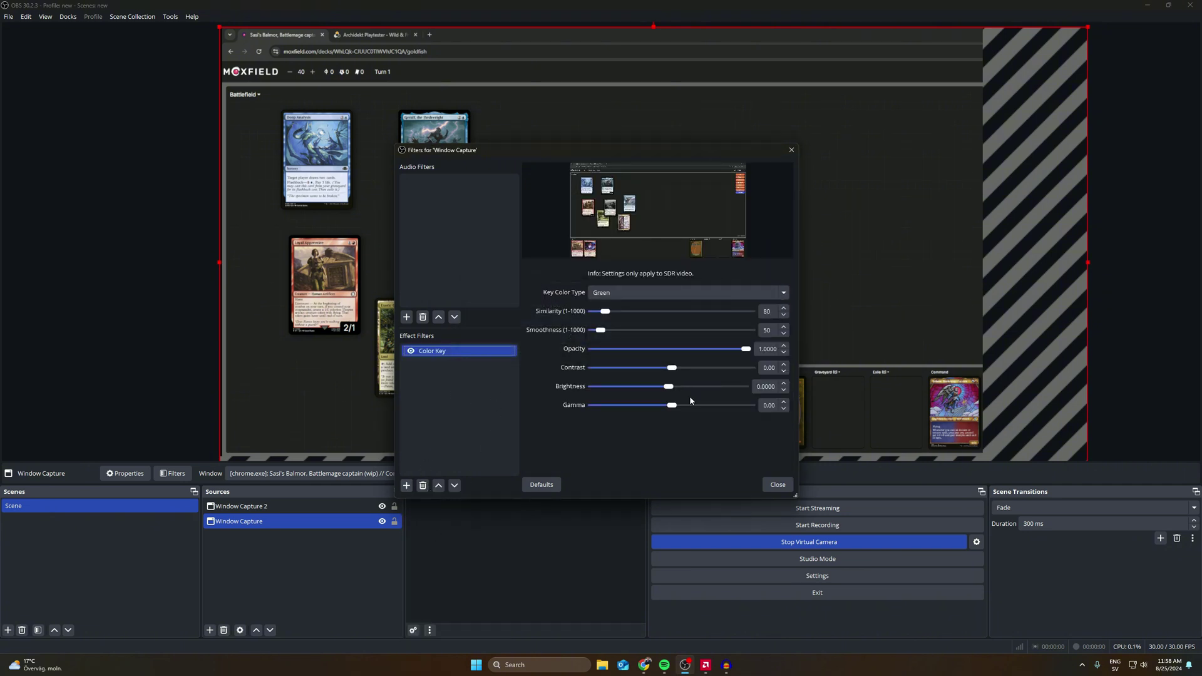
Set the Color Key to a custom colour sampled from the playtester background, #222222.
{"action": "left_click", "coordinate": [645, 292]}
{"action": "left_click", "coordinate": [617, 344]}
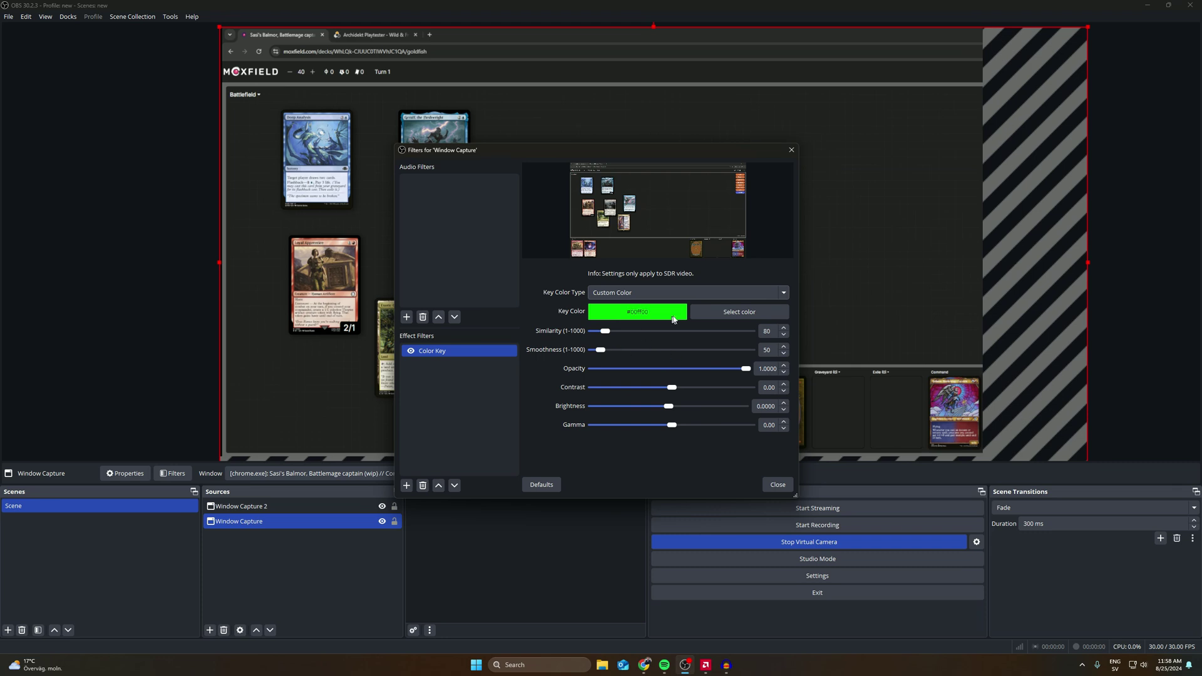
{"action": "left_click", "coordinate": [694, 313]}
{"action": "left_click_drag", "start_coordinate": [617, 209], "coordinate": [460, 235]}
{"action": "left_click", "coordinate": [370, 333]}
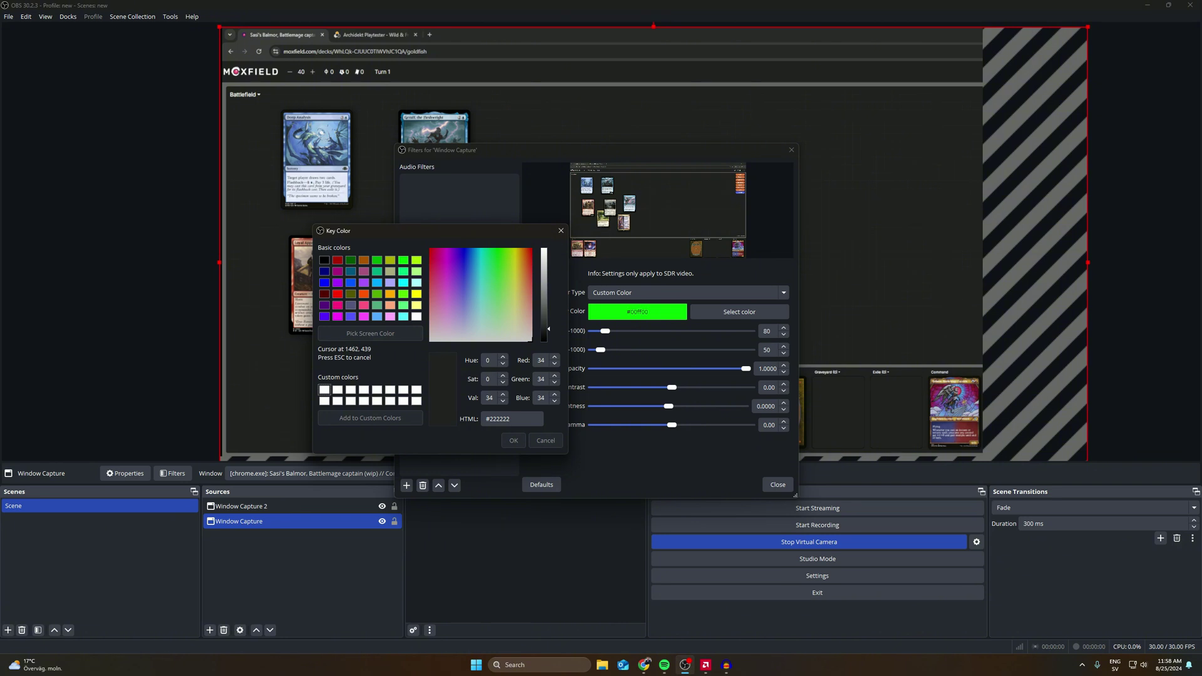
{"action": "left_click", "coordinate": [687, 213]}
{"action": "left_click", "coordinate": [513, 440]}
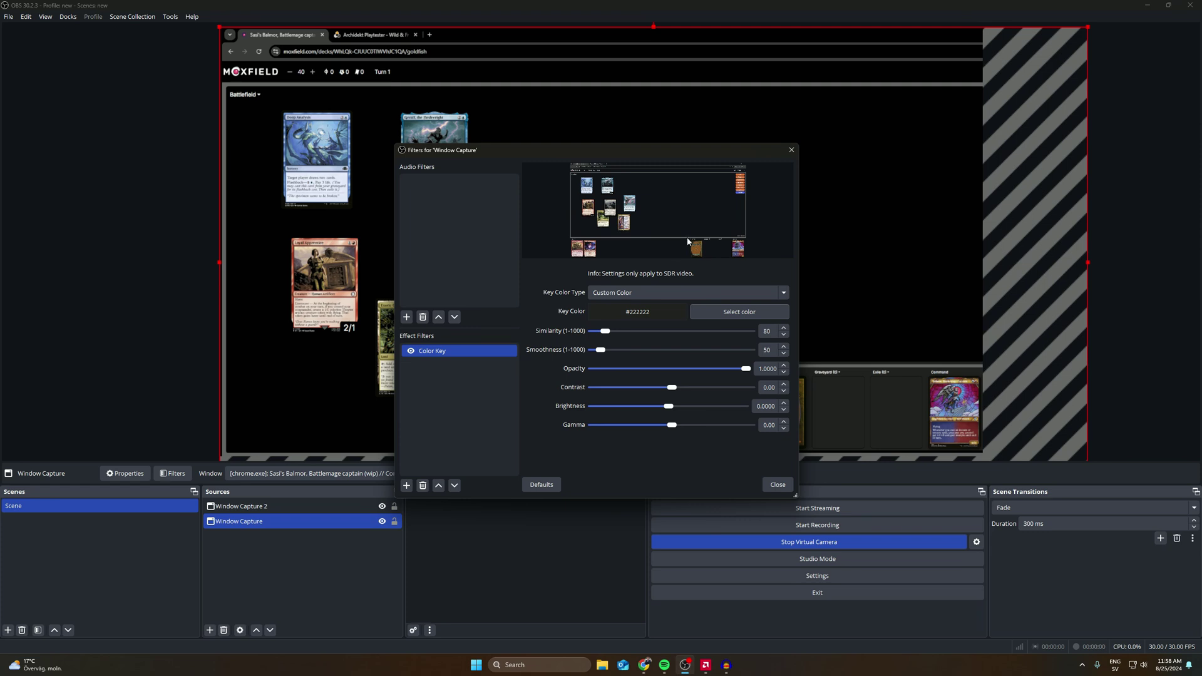
{"action": "left_click", "coordinate": [777, 485]}
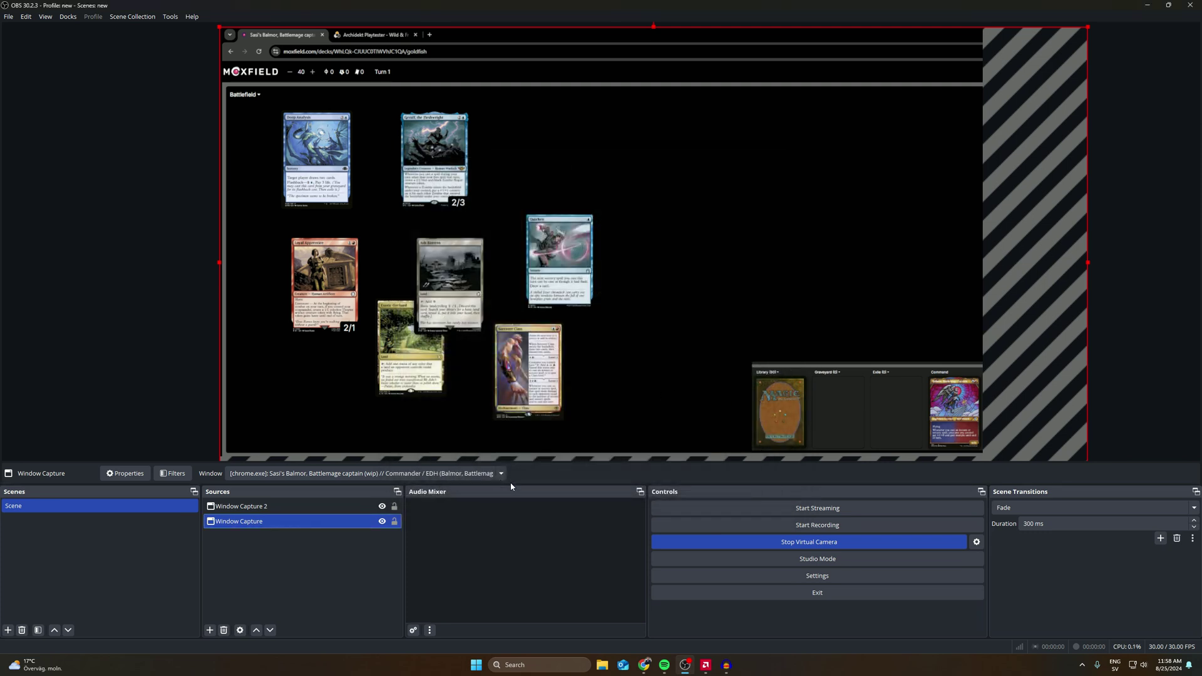
Add a pink #ffaaff Color Source and move it below both window captures.
{"action": "left_click", "coordinate": [259, 579]}
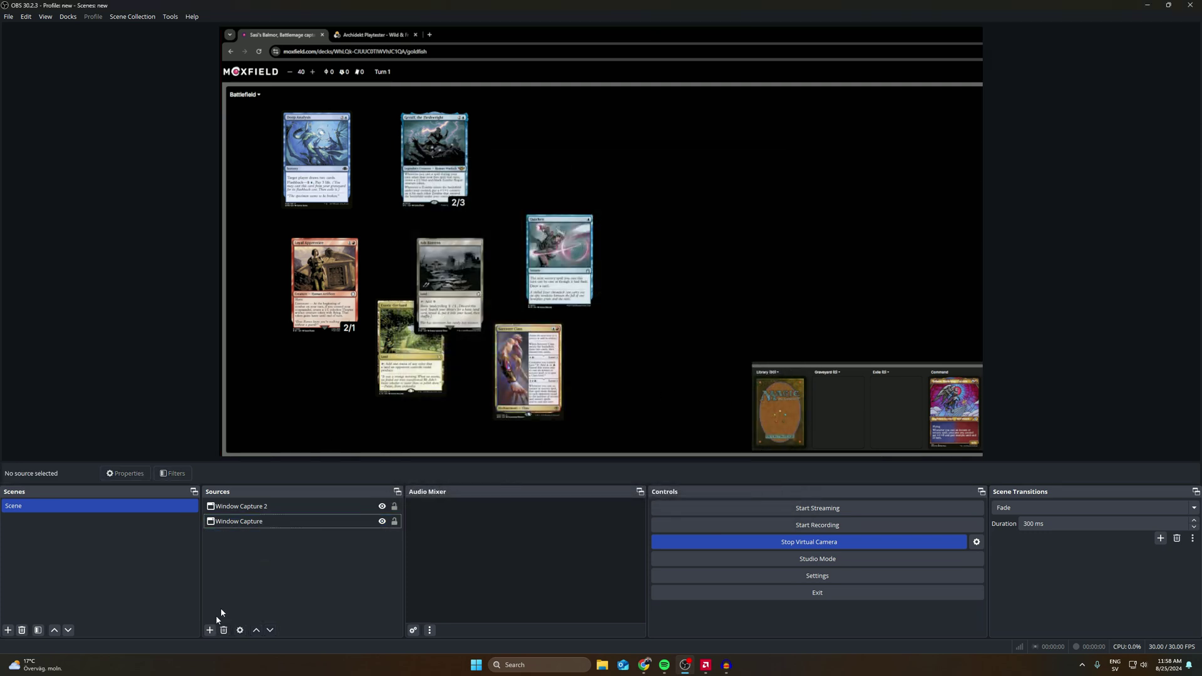
{"action": "left_click", "coordinate": [210, 631]}
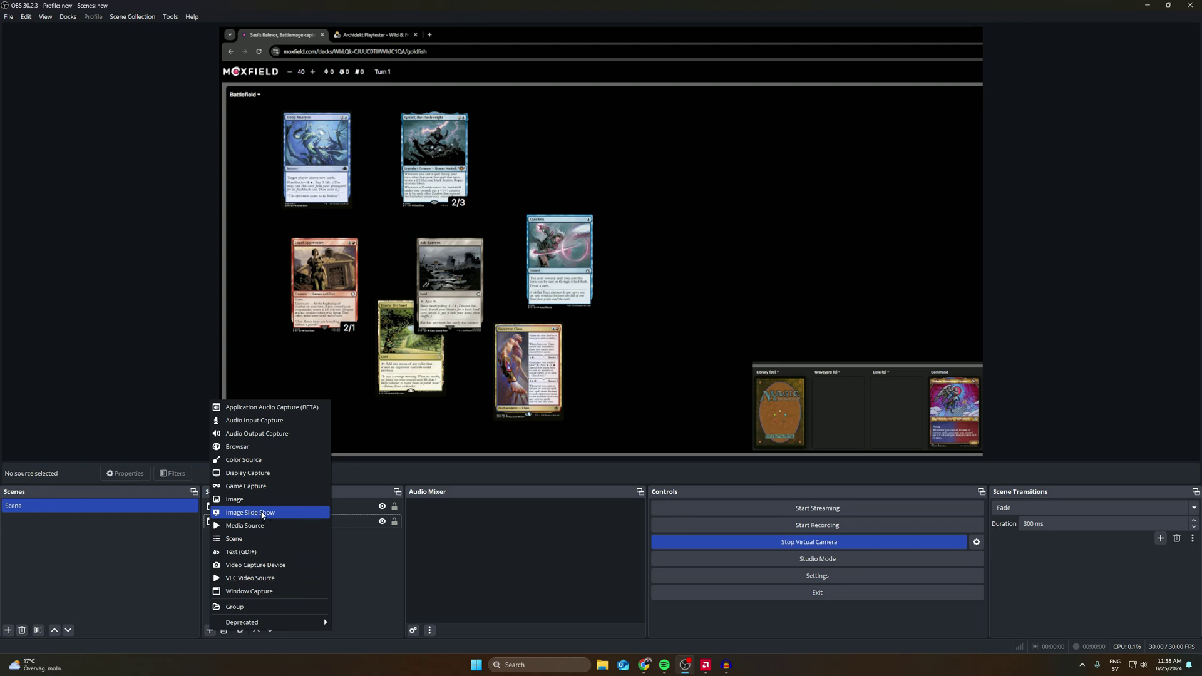
{"action": "left_click", "coordinate": [249, 460]}
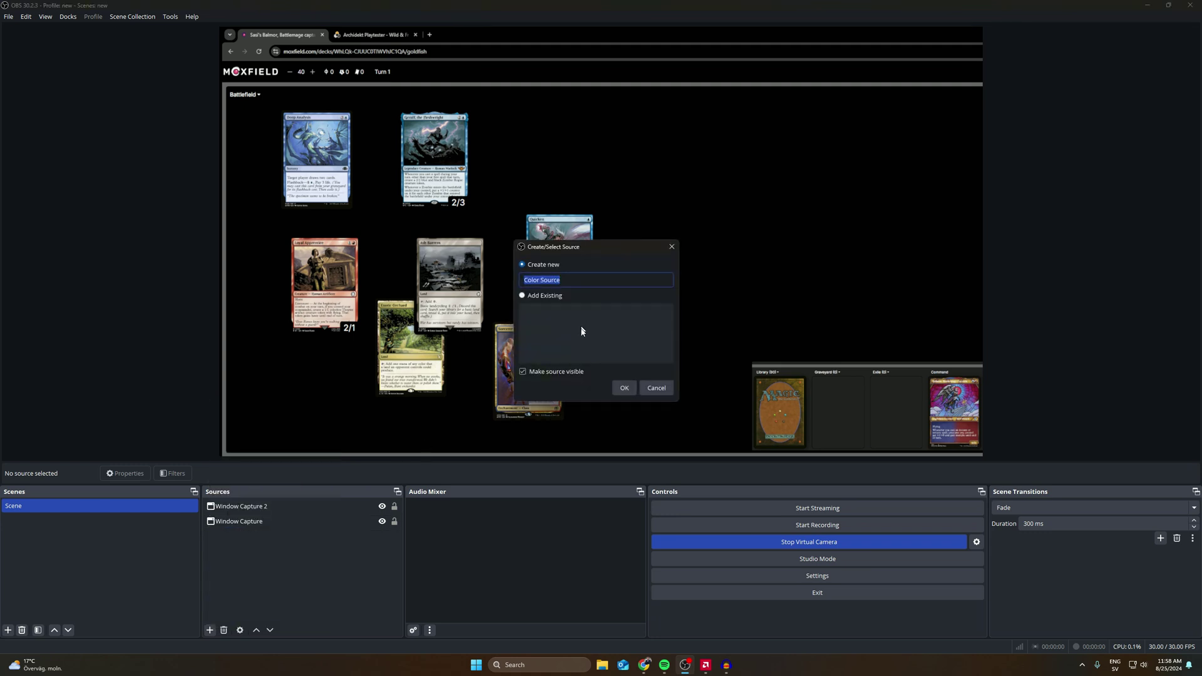
{"action": "left_click", "coordinate": [620, 388]}
{"action": "left_click", "coordinate": [550, 337]}
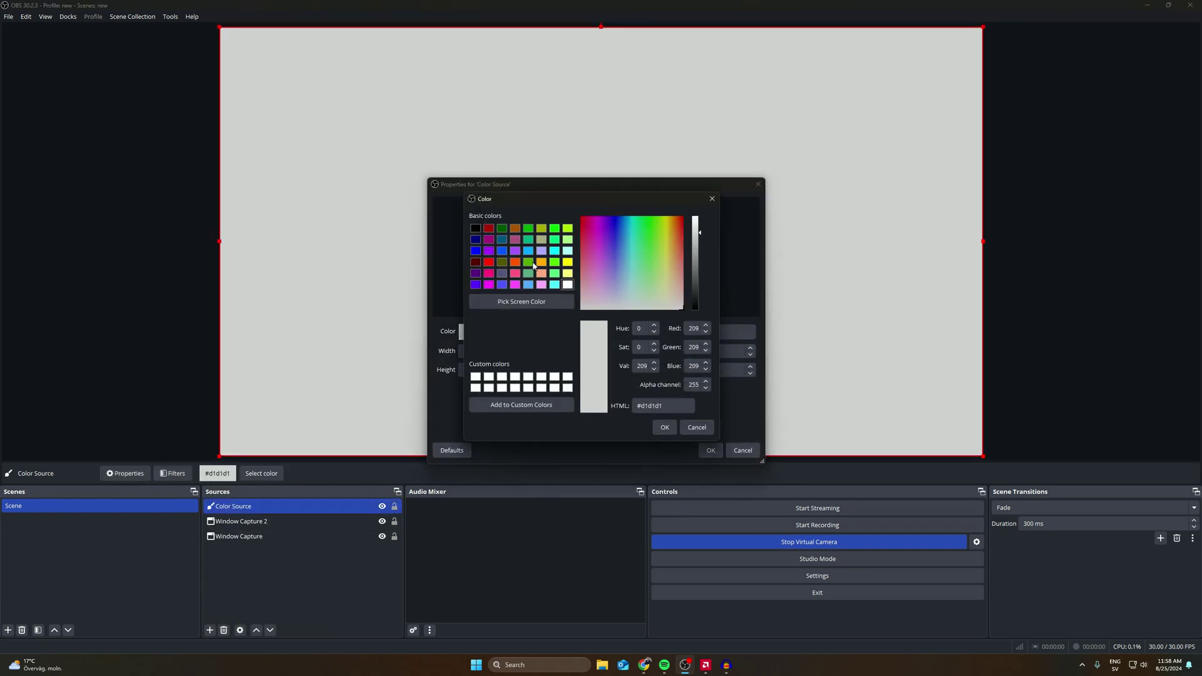
{"action": "left_click", "coordinate": [559, 240]}
{"action": "left_click", "coordinate": [542, 284]}
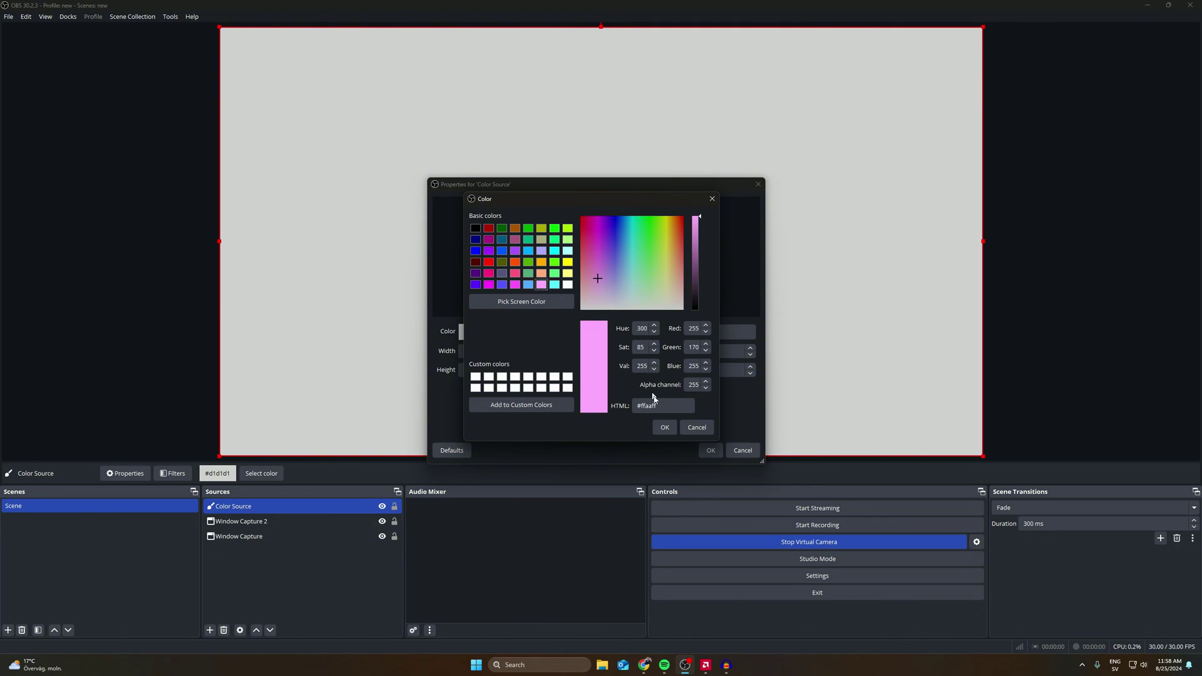
{"action": "left_click", "coordinate": [663, 426]}
{"action": "left_click", "coordinate": [713, 450]}
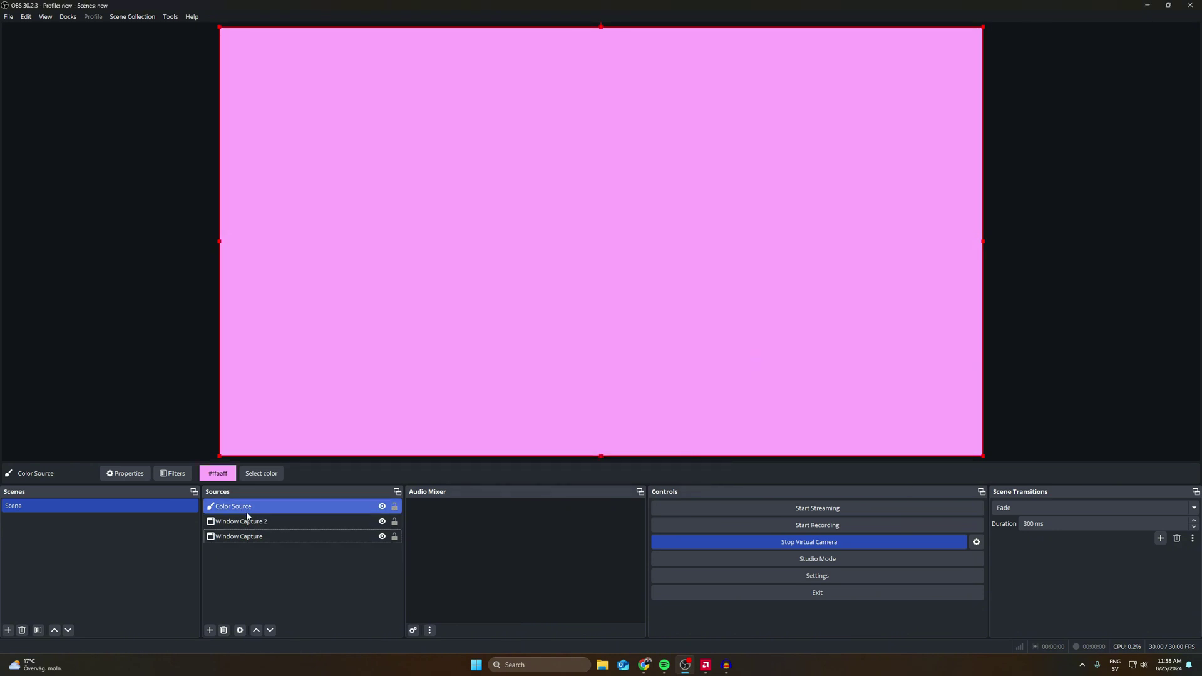
{"action": "left_click_drag", "start_coordinate": [237, 508], "coordinate": [237, 550]}
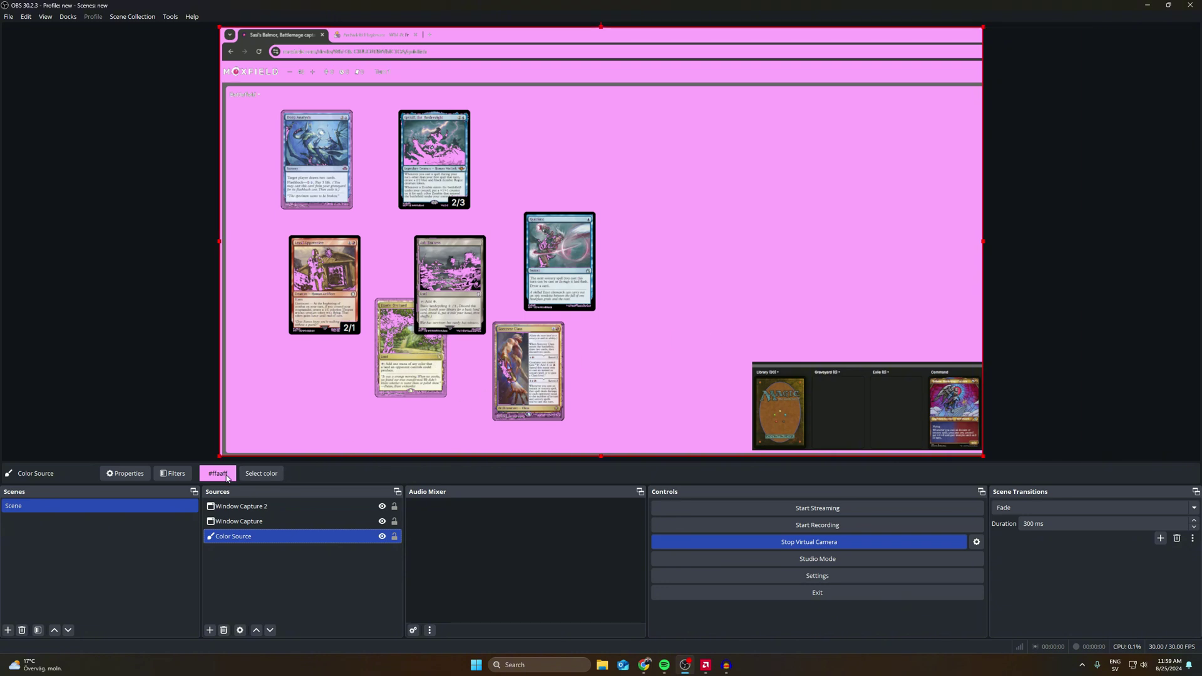
Open Window Capture 2's properties and then its filters, moving each window aside.
{"action": "double_click", "coordinate": [706, 335]}
{"action": "left_click_drag", "start_coordinate": [582, 196], "coordinate": [772, 192]}
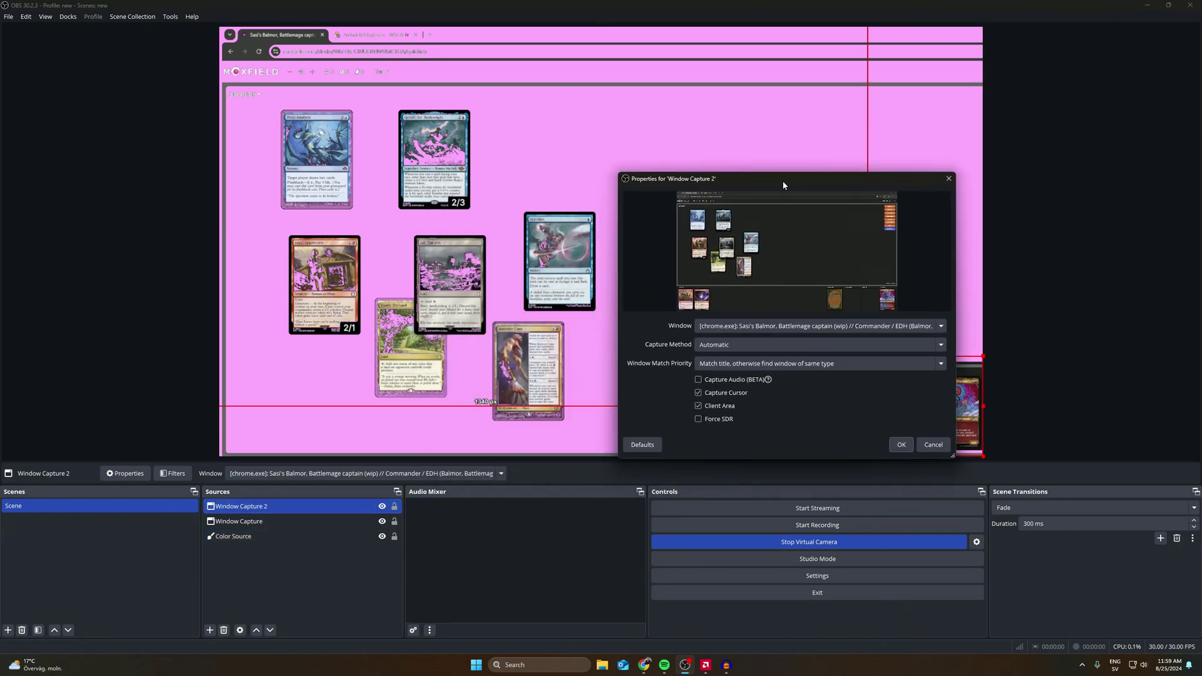
{"action": "key", "text": "Escape"}
{"action": "right_click", "coordinate": [254, 506]}
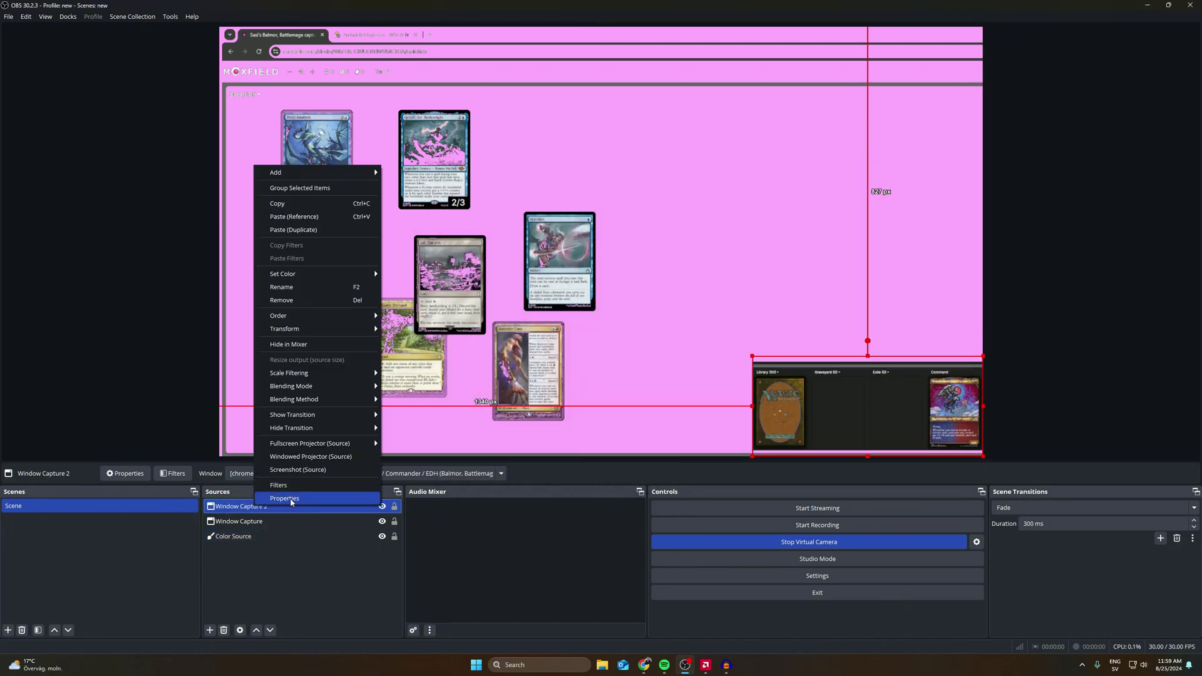
{"action": "left_click", "coordinate": [291, 500]}
{"action": "left_click_drag", "start_coordinate": [617, 185], "coordinate": [825, 152]}
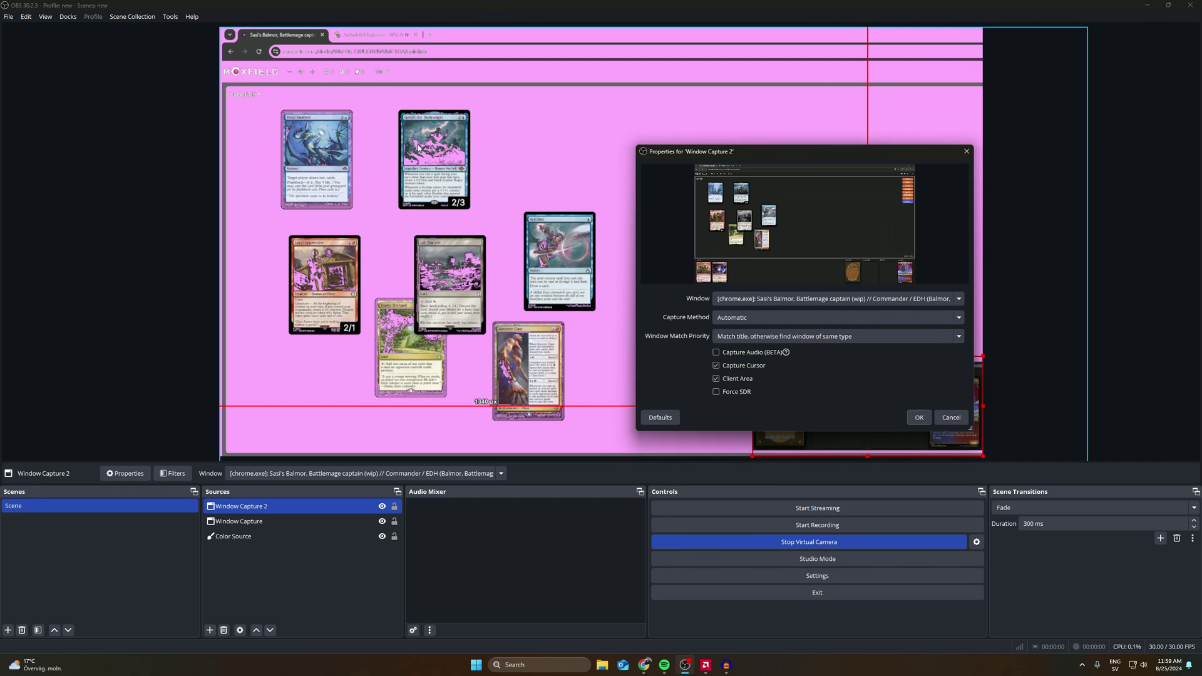
{"action": "right_click", "coordinate": [291, 162]}
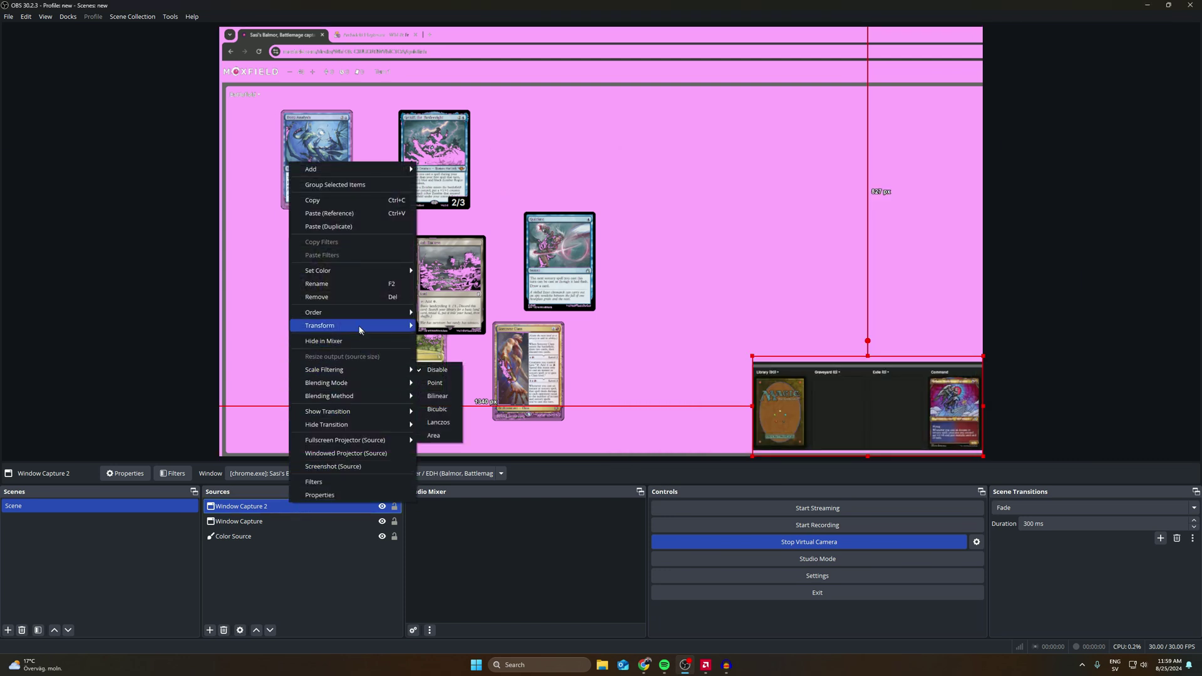
{"action": "left_click", "coordinate": [344, 481]}
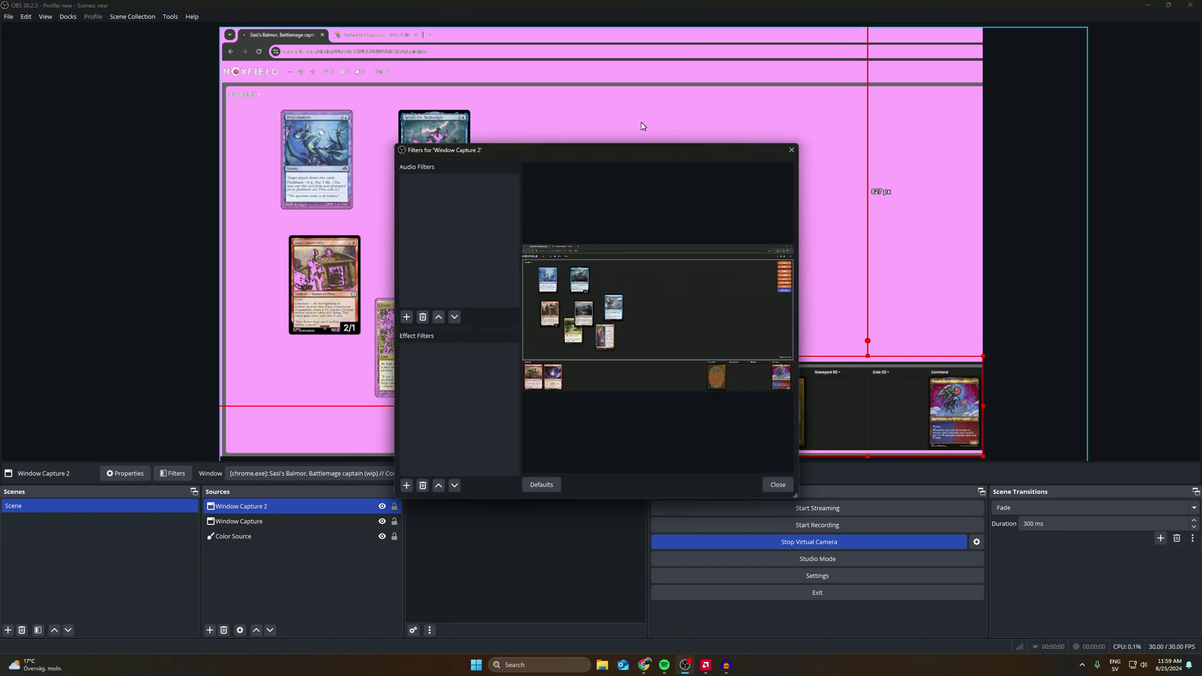
{"action": "left_click_drag", "start_coordinate": [626, 157], "coordinate": [893, 135]}
Lower the main Window Capture's Color Key similarity from 80 to 1.
{"action": "left_click", "coordinate": [255, 516]}
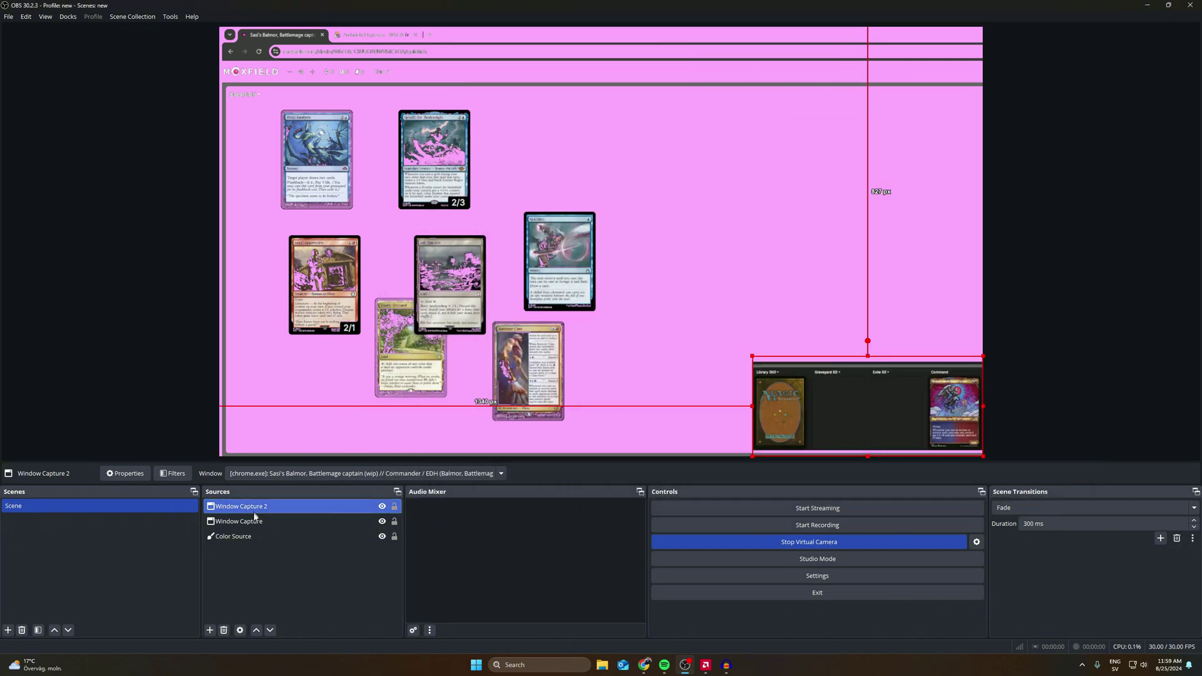
{"action": "right_click", "coordinate": [306, 521]}
{"action": "left_click", "coordinate": [351, 496]}
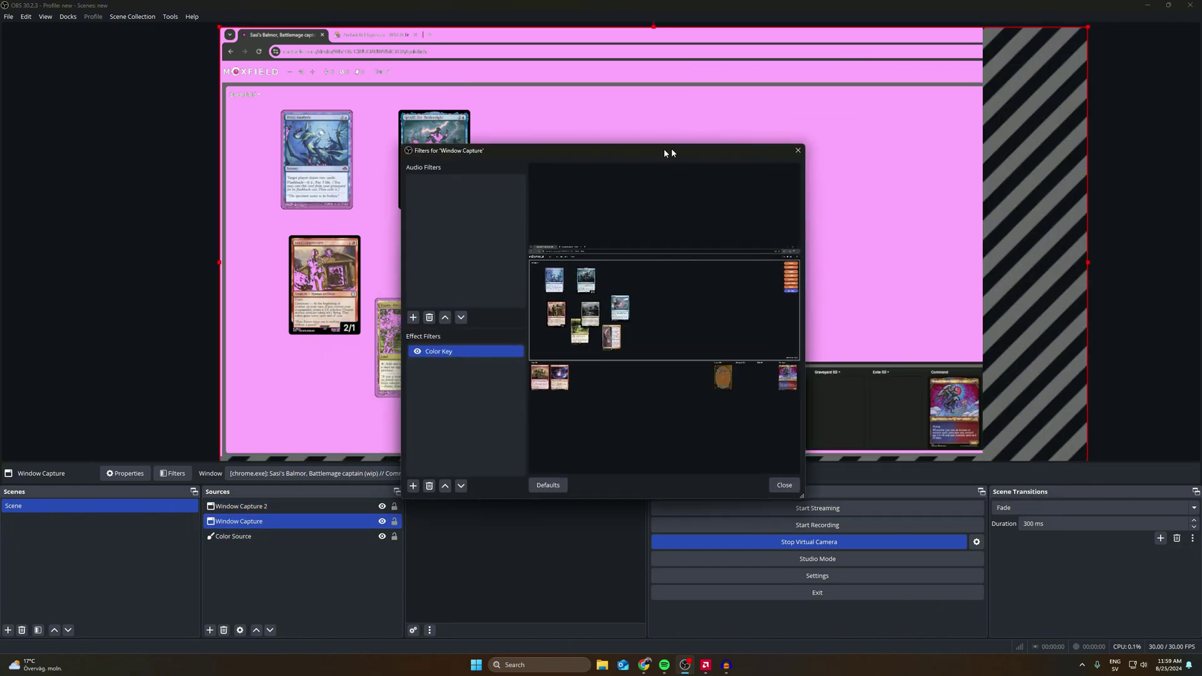
{"action": "left_click_drag", "start_coordinate": [663, 149], "coordinate": [958, 106]}
{"action": "left_click", "coordinate": [763, 307]}
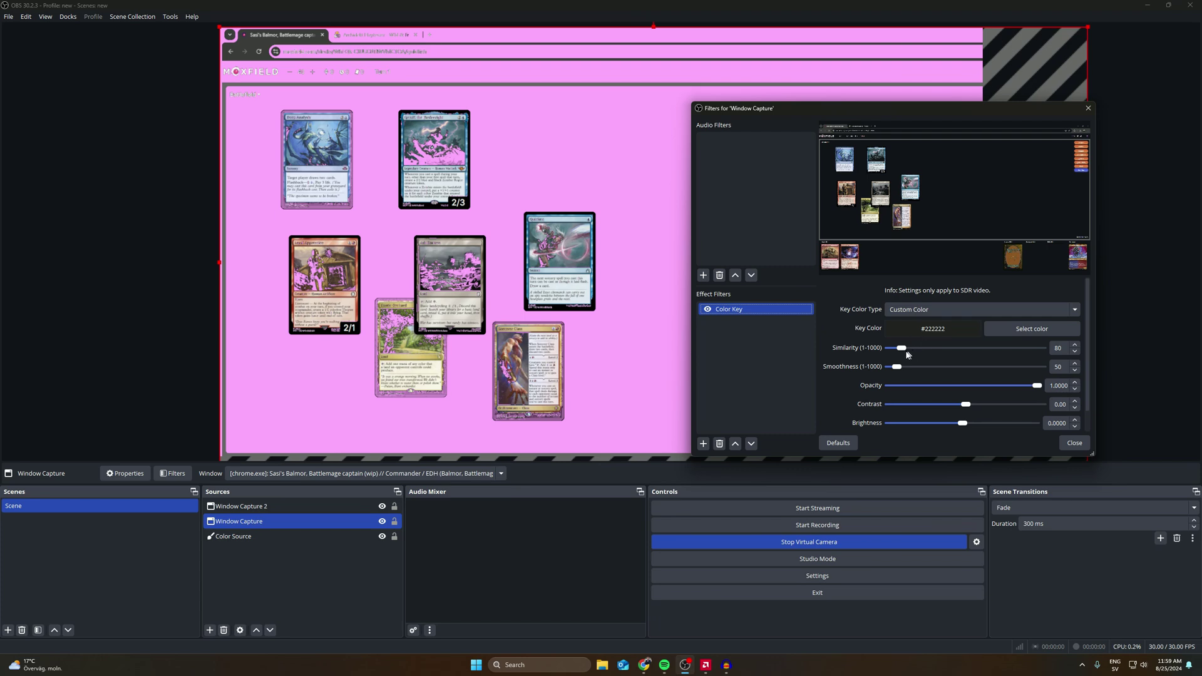
{"action": "left_click_drag", "start_coordinate": [906, 352], "coordinate": [882, 351]}
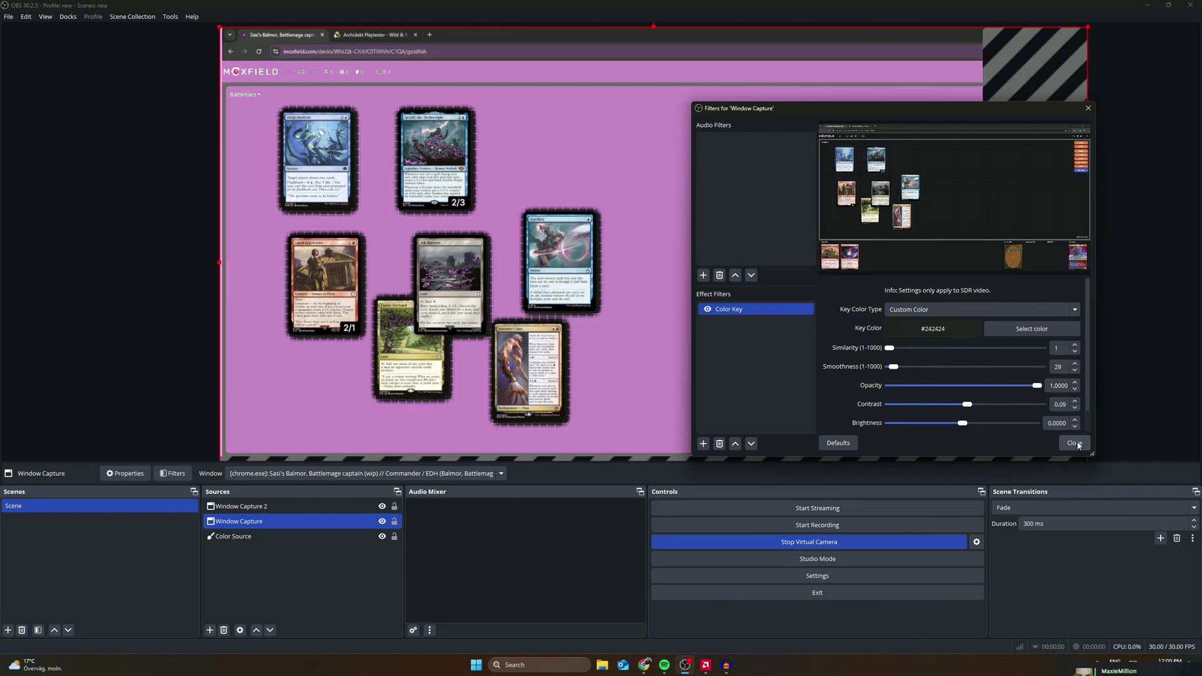
{"action": "key", "text": "Escape"}
{"action": "double_click", "coordinate": [313, 536]}
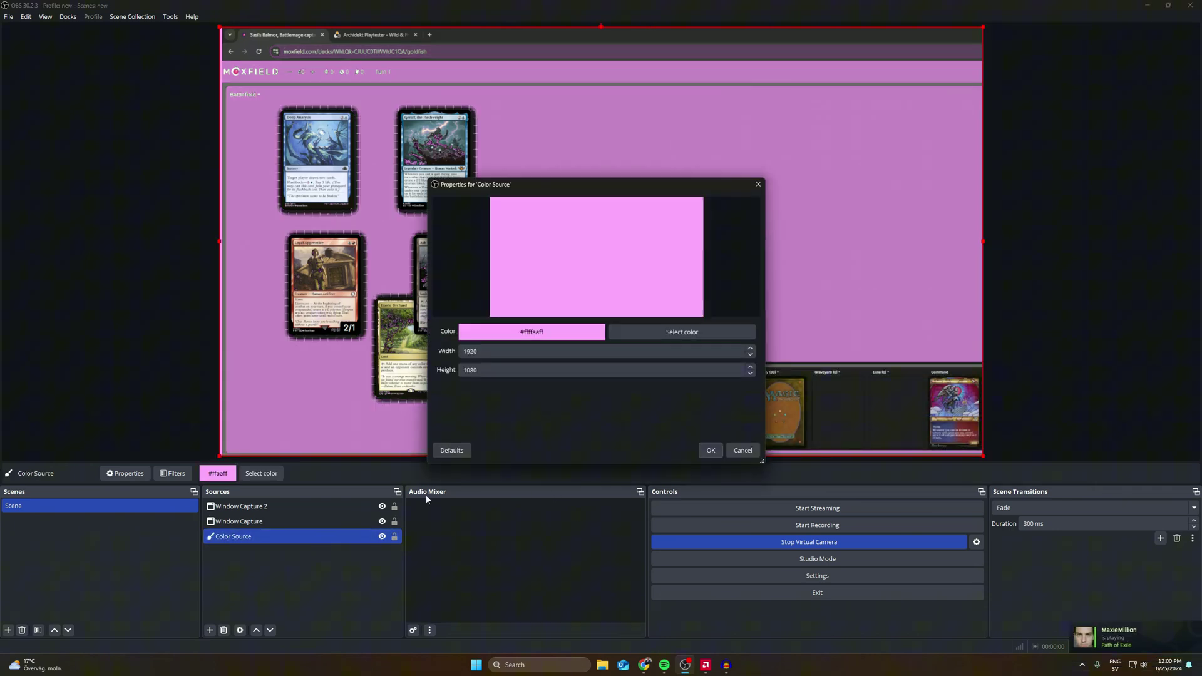
Change the Color Source colour to the dark green #005500 swatch.
{"action": "left_click", "coordinate": [682, 332]}
{"action": "left_click", "coordinate": [475, 230]}
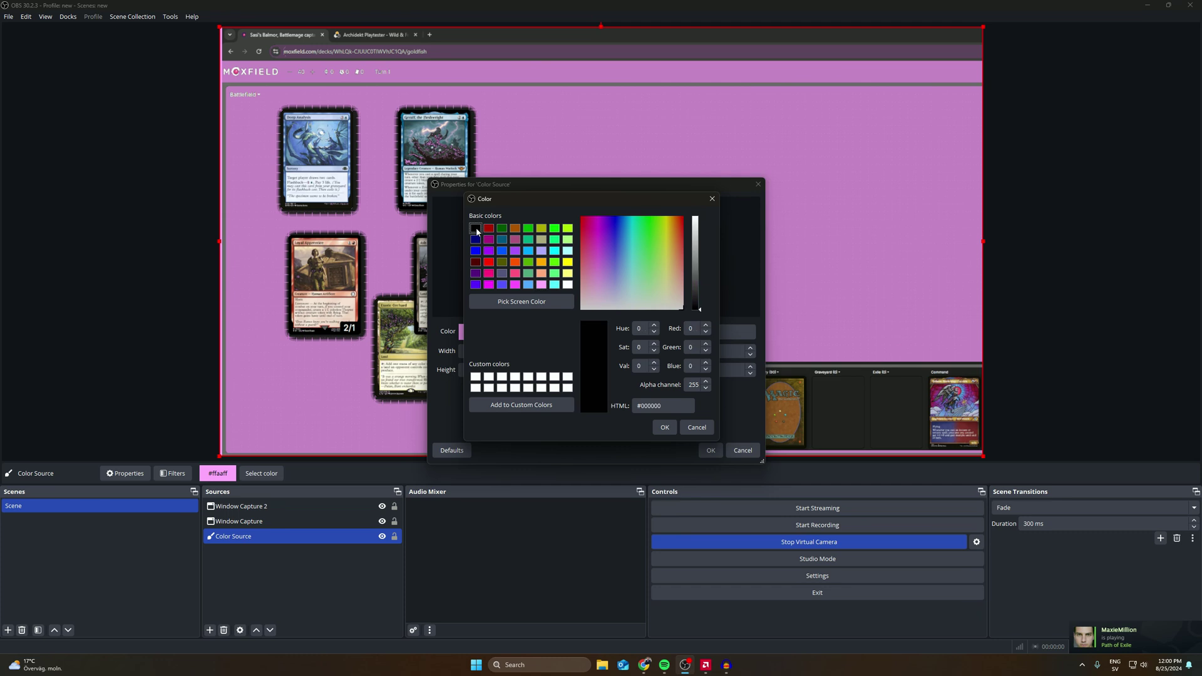
{"action": "left_click", "coordinate": [502, 274]}
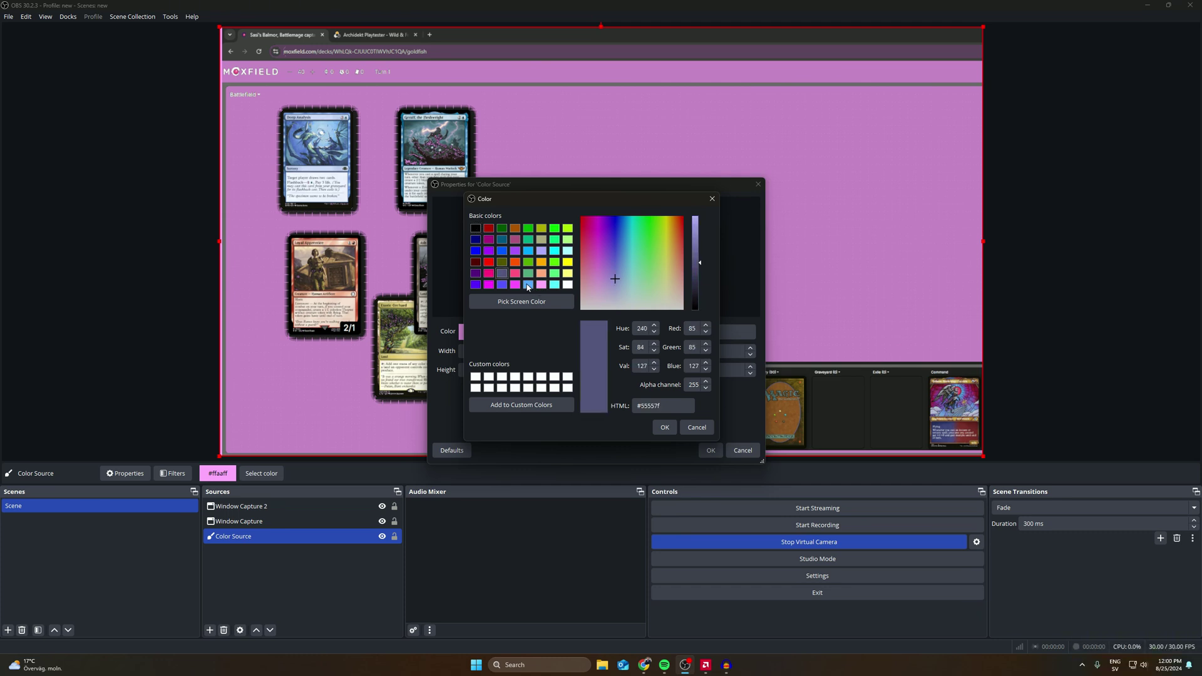
{"action": "left_click", "coordinate": [502, 228]}
{"action": "left_click", "coordinate": [667, 427]}
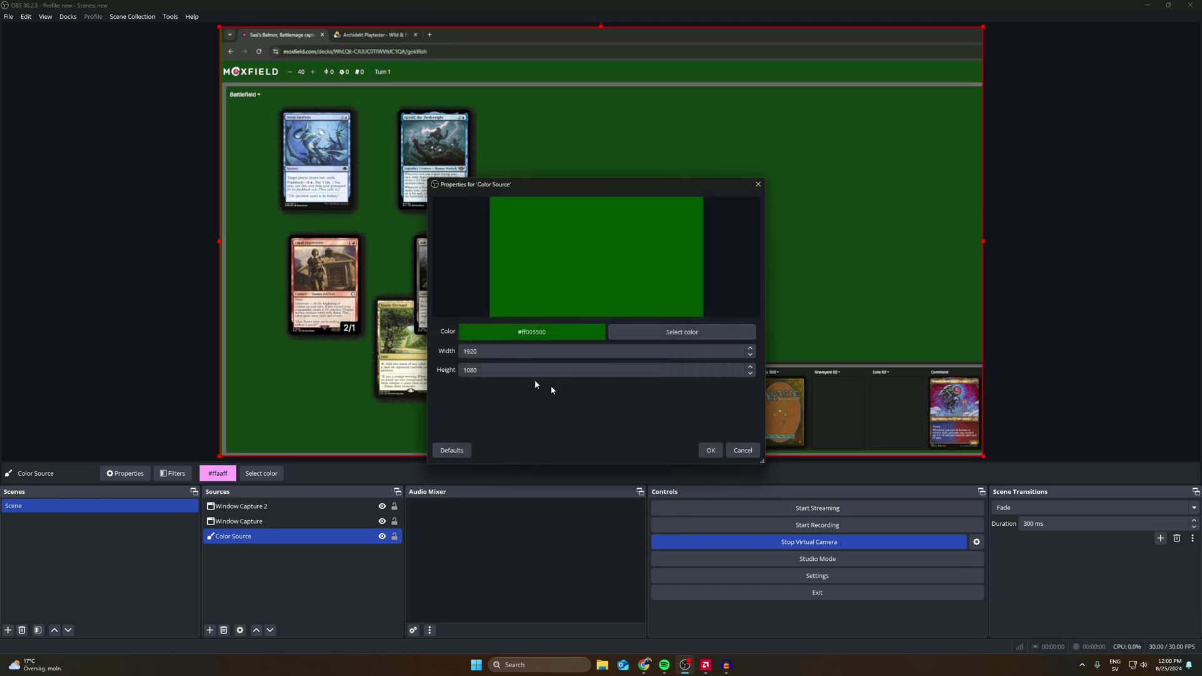
{"action": "left_click", "coordinate": [714, 450]}
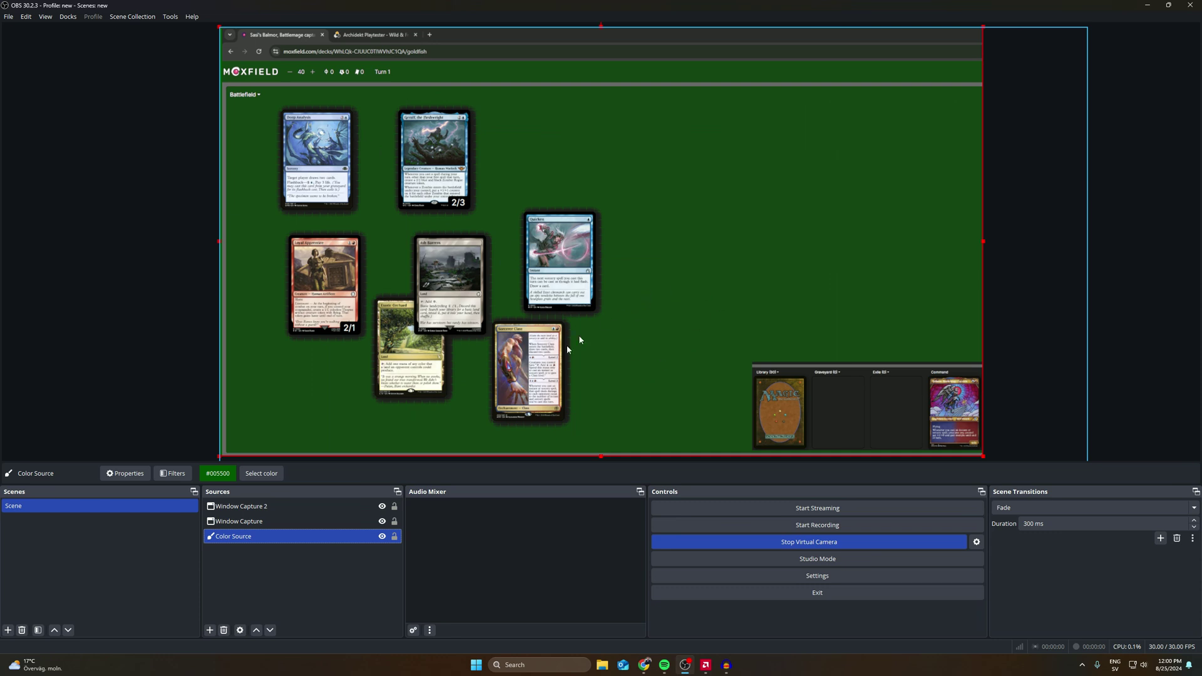
Add a Media Source and browse to the 'stream stuff' folder under Videos.
{"action": "left_click", "coordinate": [211, 631]}
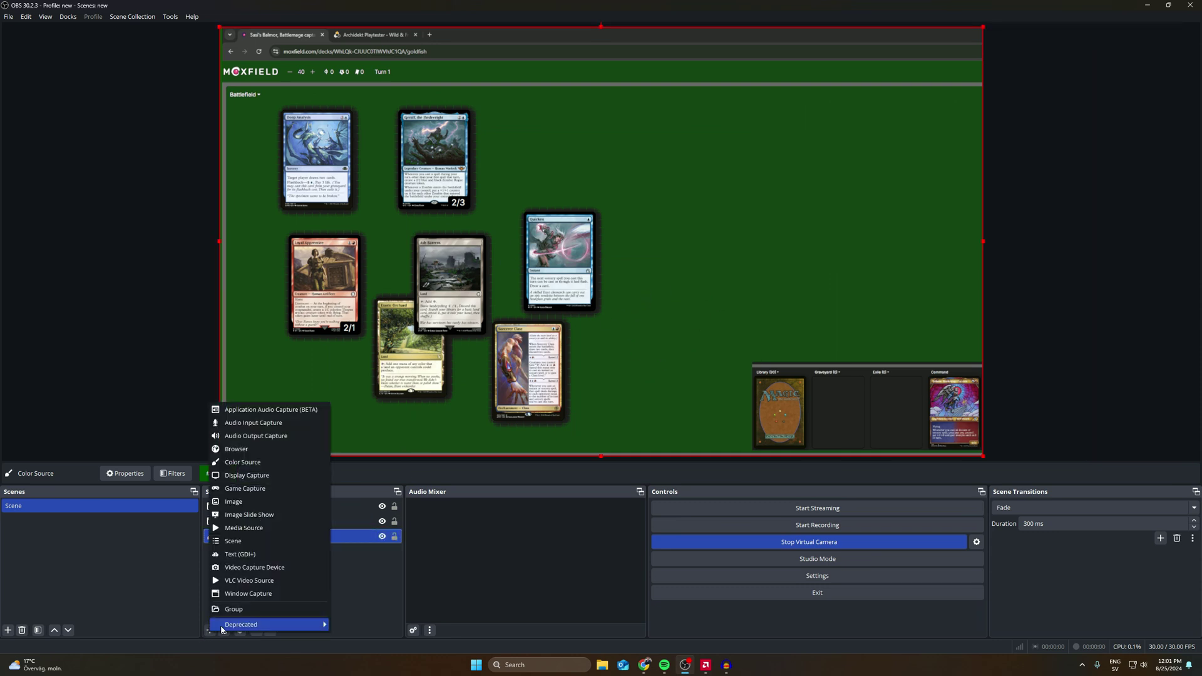
{"action": "left_click", "coordinate": [263, 527]}
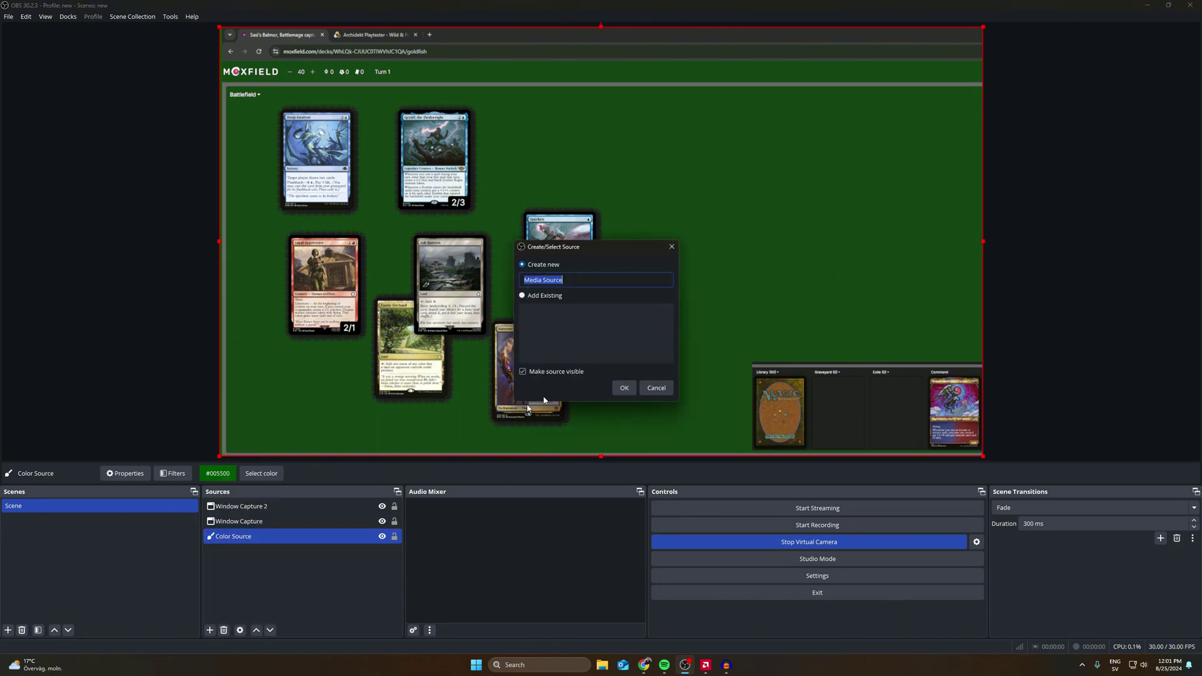
{"action": "left_click", "coordinate": [625, 387]}
{"action": "left_click", "coordinate": [731, 345]}
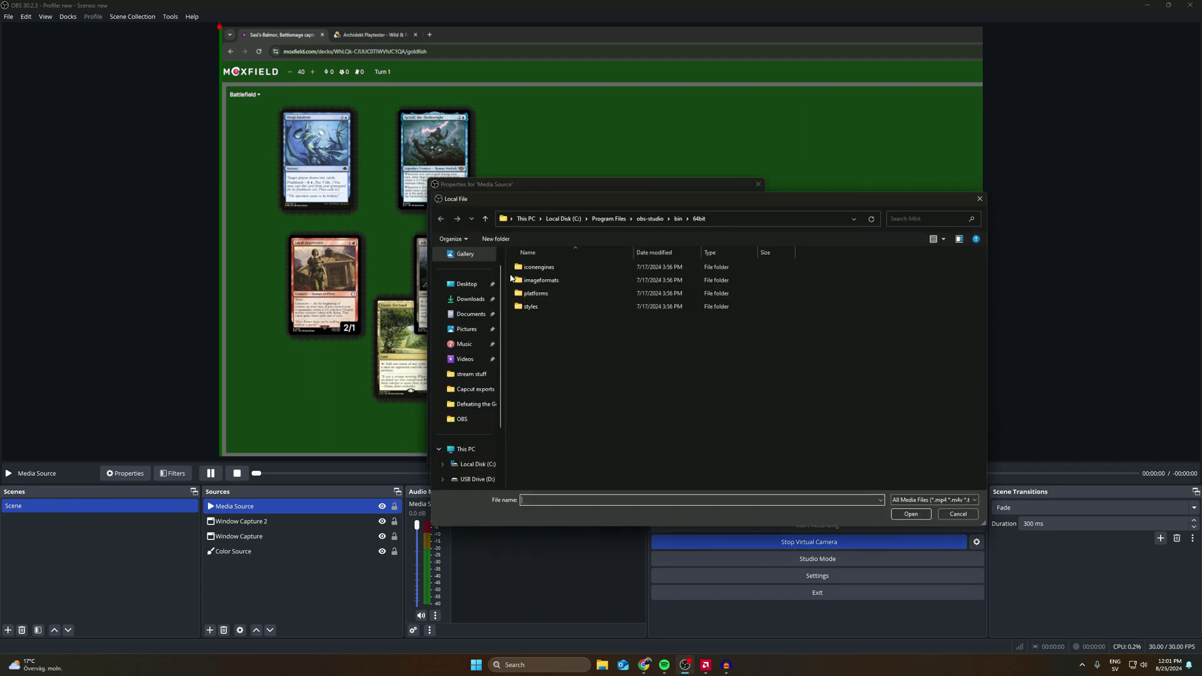
{"action": "left_click", "coordinate": [471, 330]}
{"action": "left_click", "coordinate": [457, 360]}
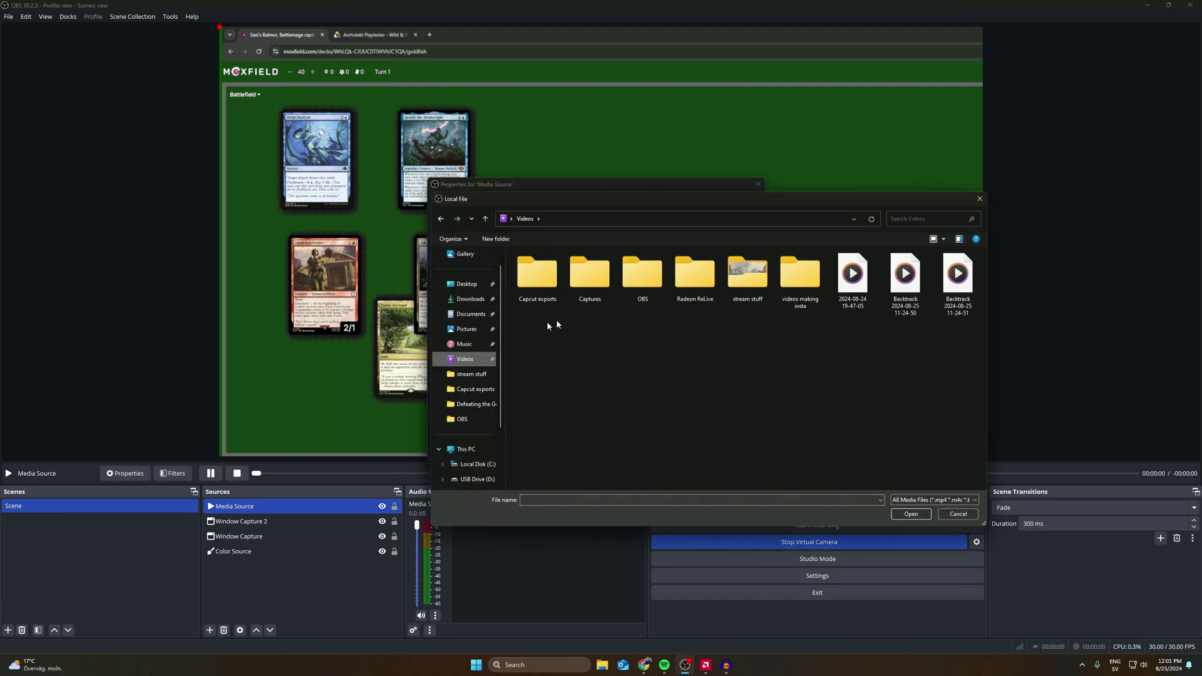
{"action": "double_click", "coordinate": [747, 275]}
Load the black-myth-wukong video and layer it behind the Moxfield window capture.
{"action": "left_click", "coordinate": [537, 279]}
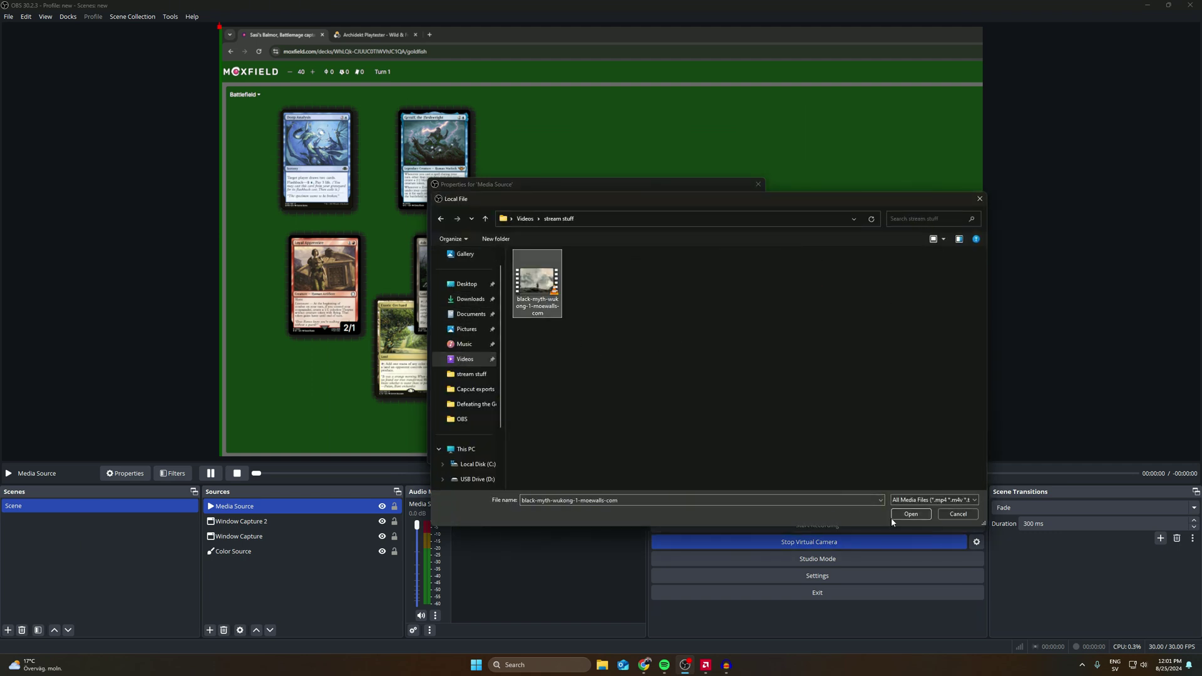
{"action": "left_click", "coordinate": [896, 514]}
{"action": "left_click", "coordinate": [720, 450]}
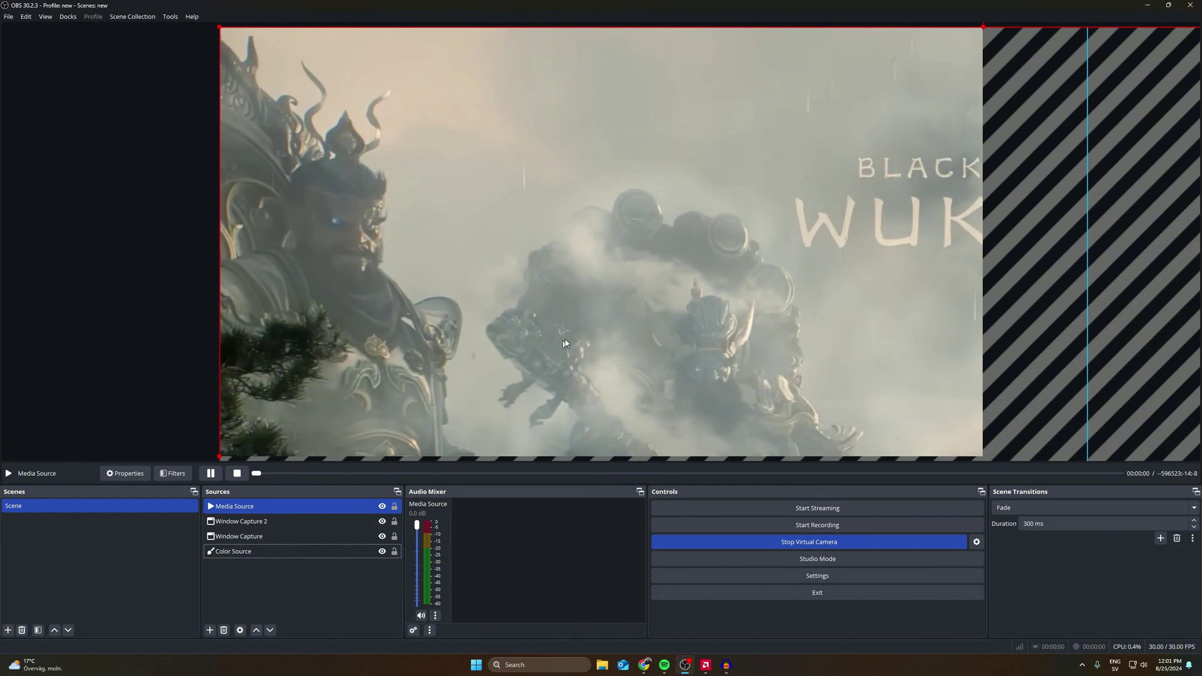
{"action": "left_click_drag", "start_coordinate": [261, 512], "coordinate": [259, 543]}
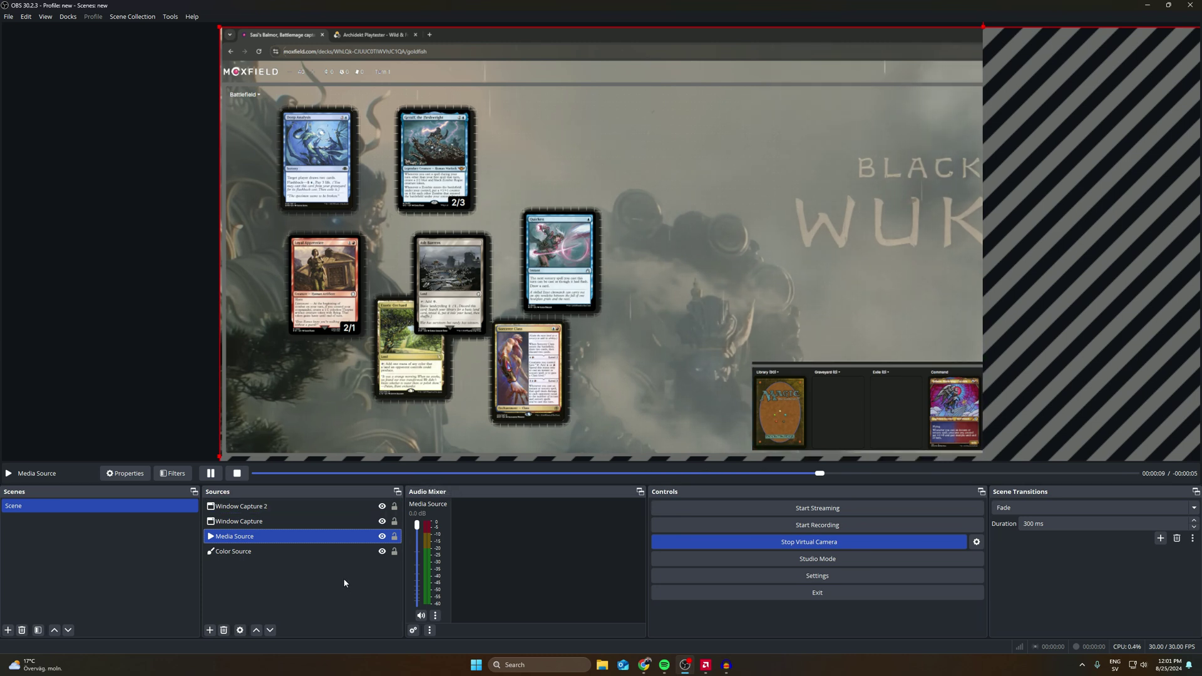
Delete the Media Source and the Color Source from the scene.
{"action": "key", "text": "Delete"}
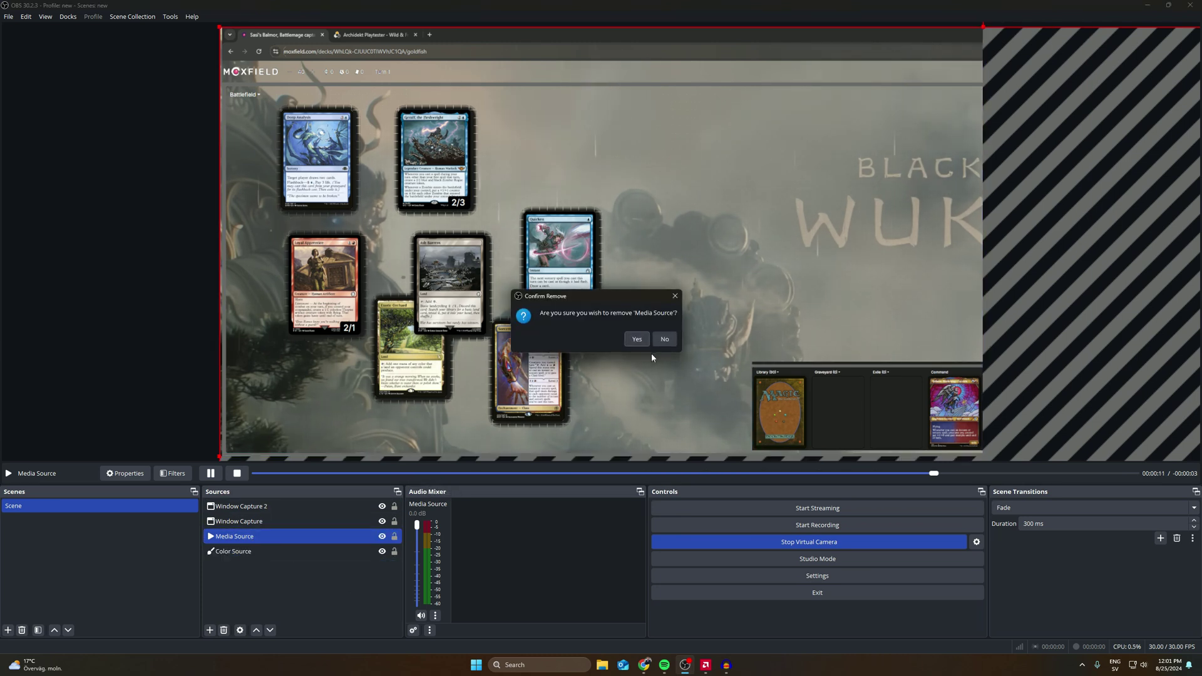
{"action": "key", "text": "Return"}
{"action": "key", "text": "Delete"}
{"action": "left_click", "coordinate": [634, 338]}
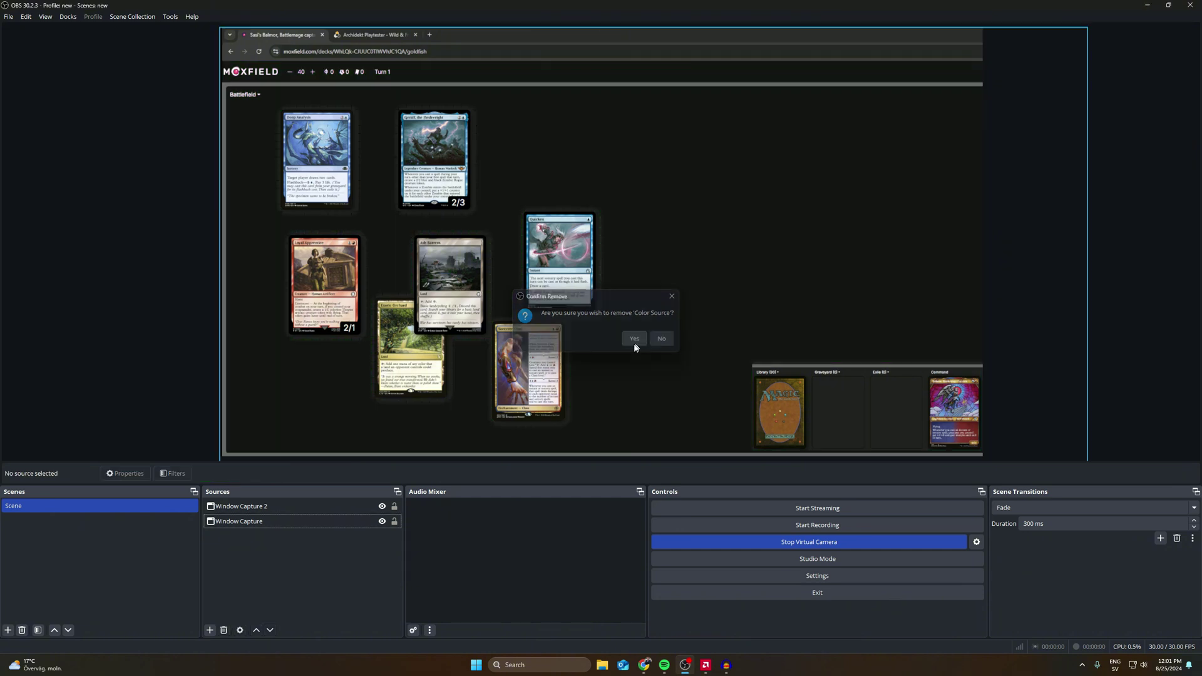
Disable the Color Key filter on the main Window Capture.
{"action": "left_click", "coordinate": [269, 522]}
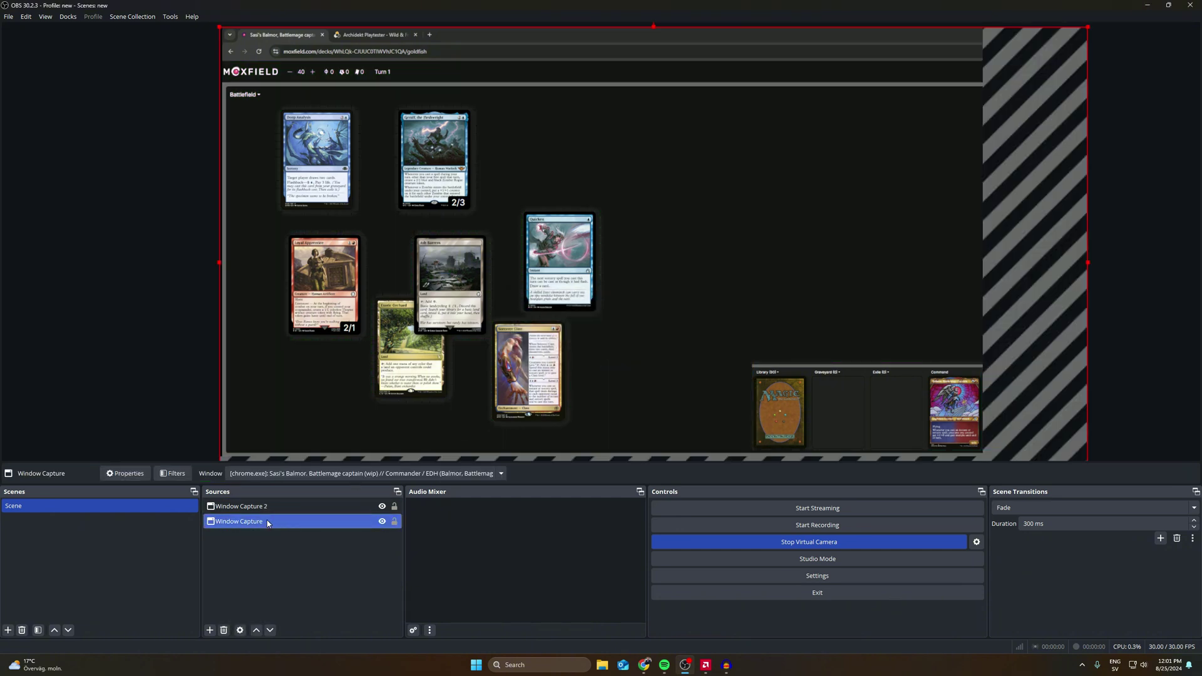
{"action": "right_click", "coordinate": [270, 522]}
{"action": "left_click", "coordinate": [294, 508]}
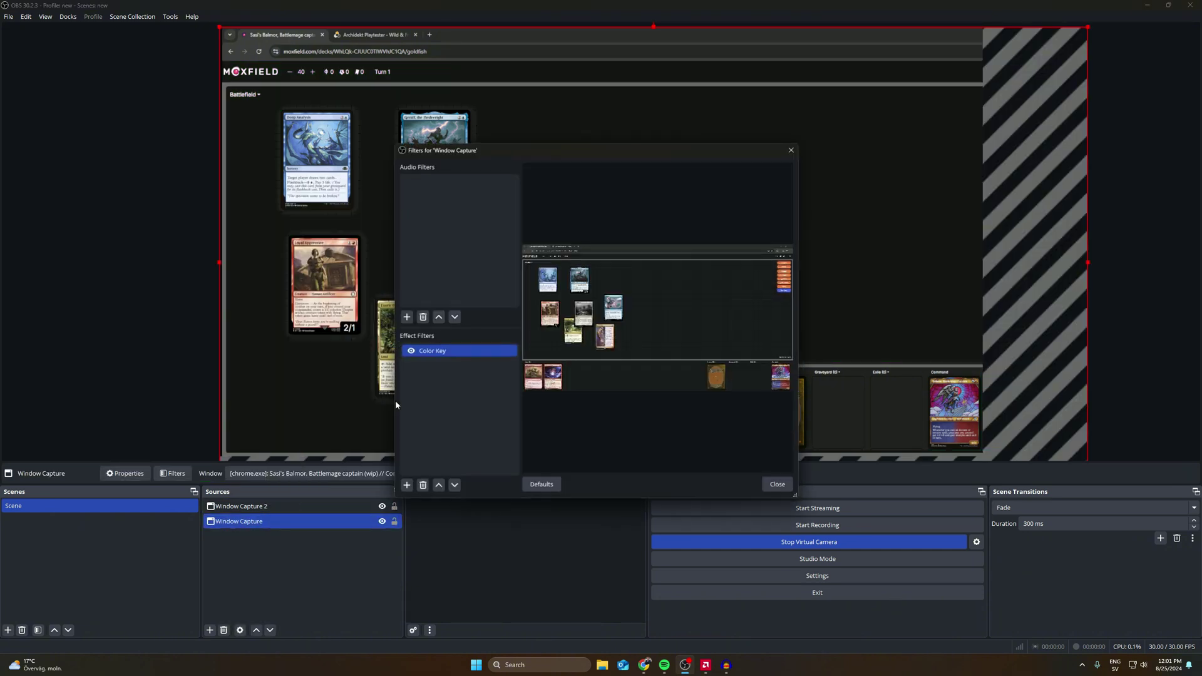
{"action": "left_click", "coordinate": [412, 351]}
{"action": "left_click", "coordinate": [777, 485]}
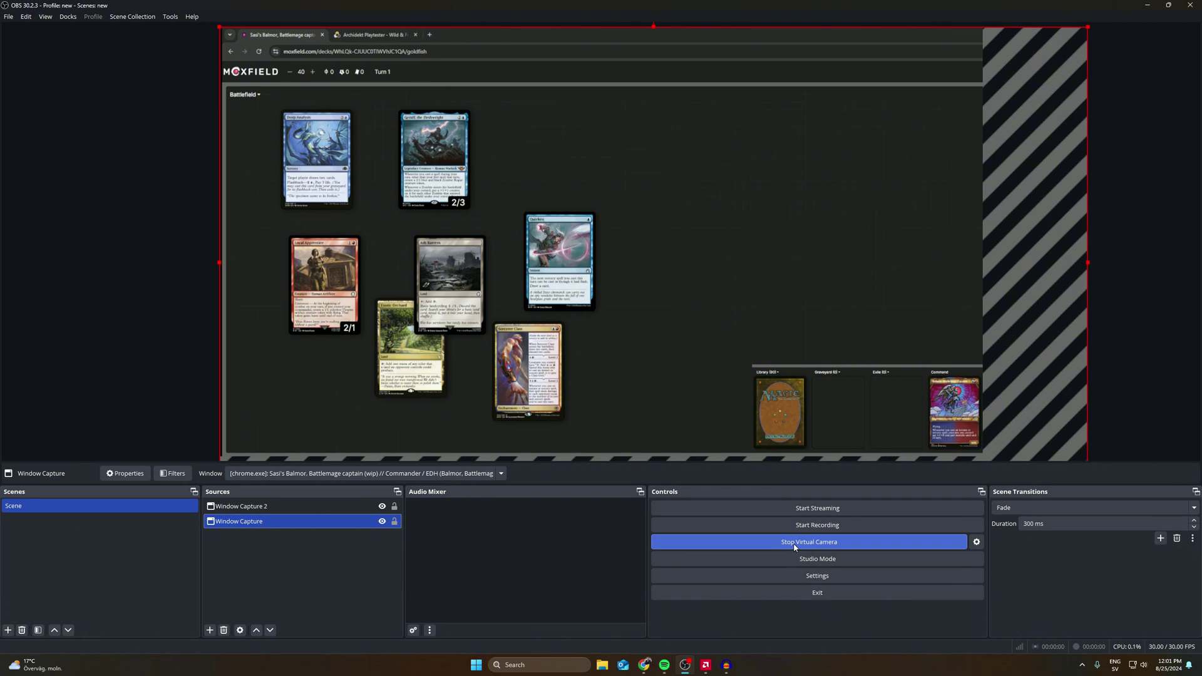
Close the Moxfield deck tab in Chrome and return to OBS without changes.
{"action": "left_click", "coordinate": [239, 506]}
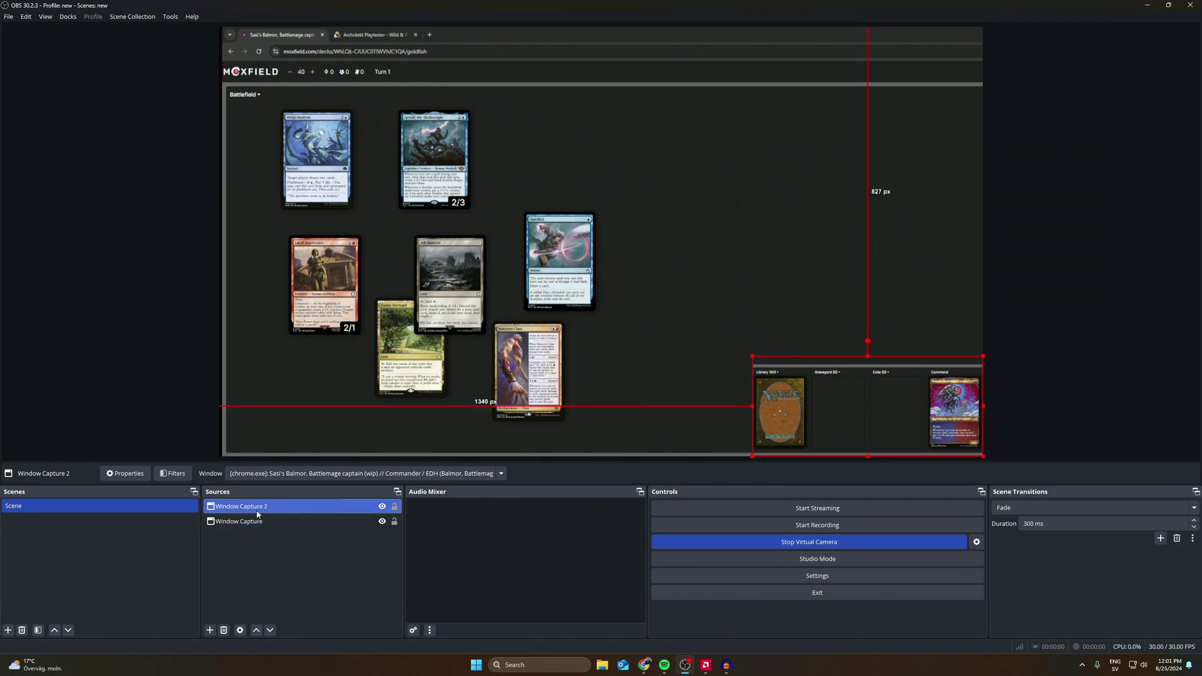
{"action": "double_click", "coordinate": [251, 521]}
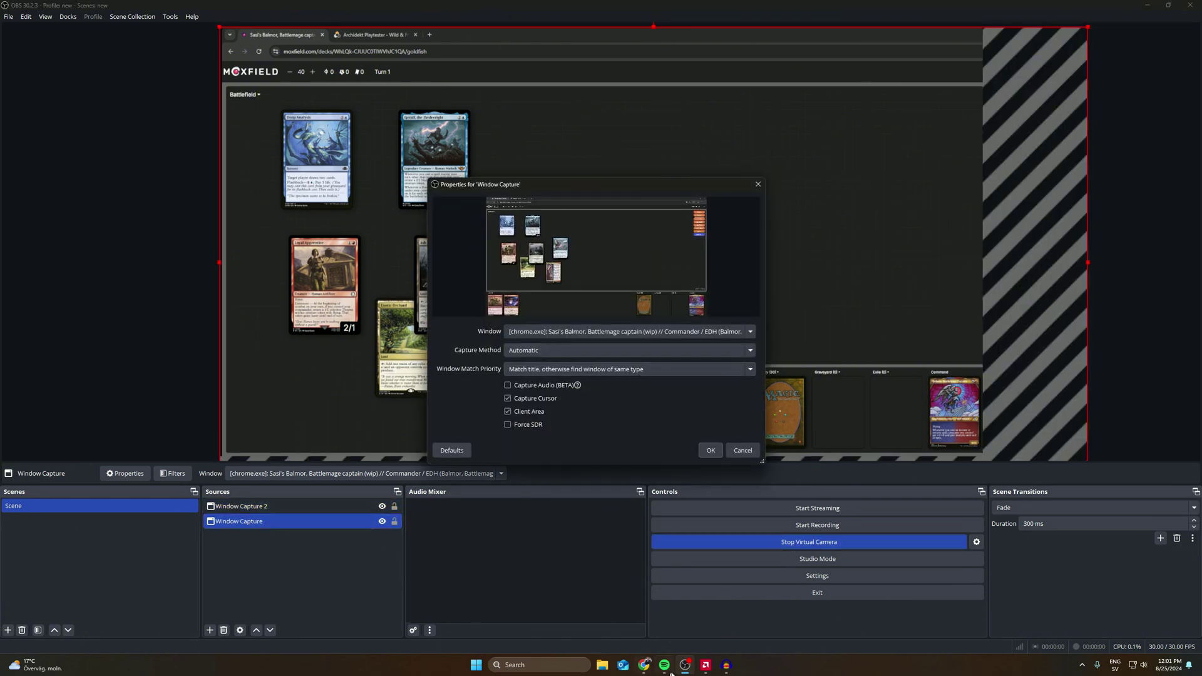
{"action": "mouse_move", "coordinate": [644, 665]}
{"action": "left_click", "coordinate": [601, 614]}
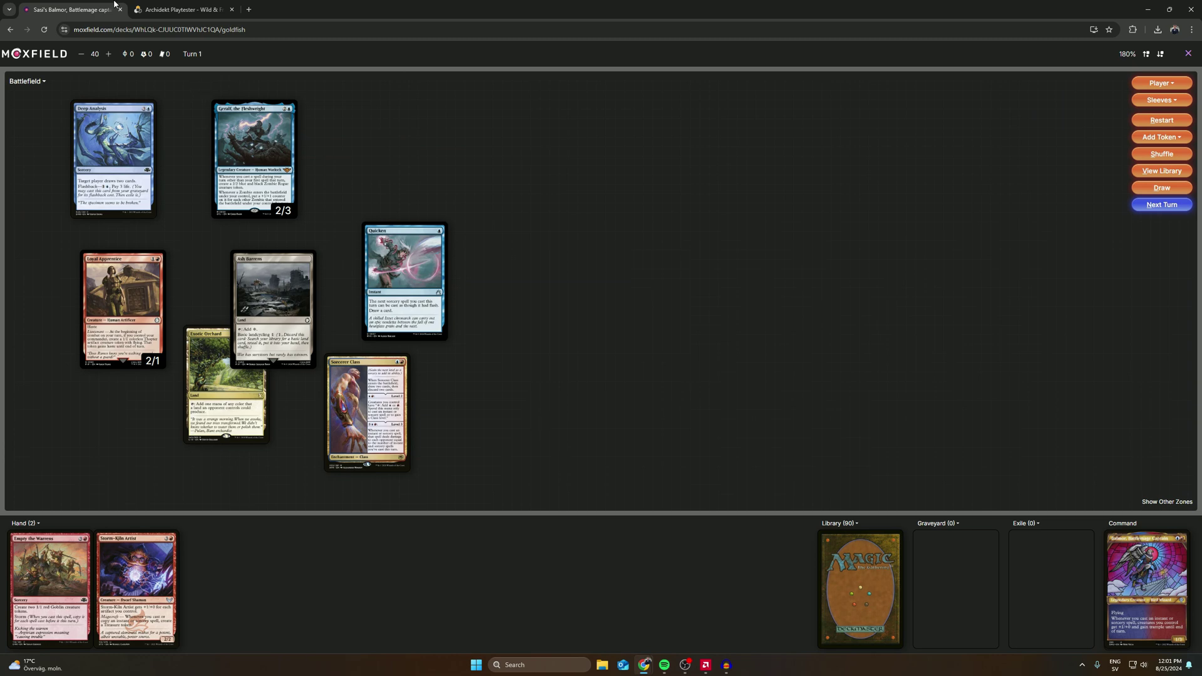
{"action": "left_click", "coordinate": [121, 10]}
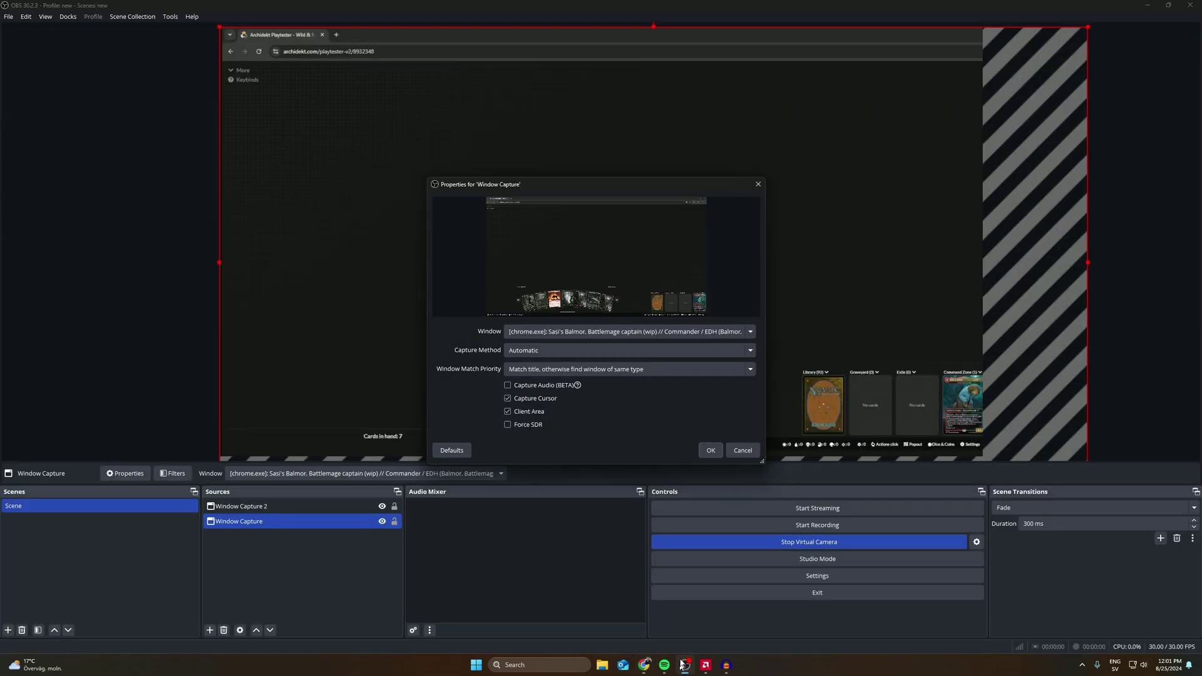
{"action": "left_click", "coordinate": [685, 665]}
{"action": "left_click", "coordinate": [743, 450]}
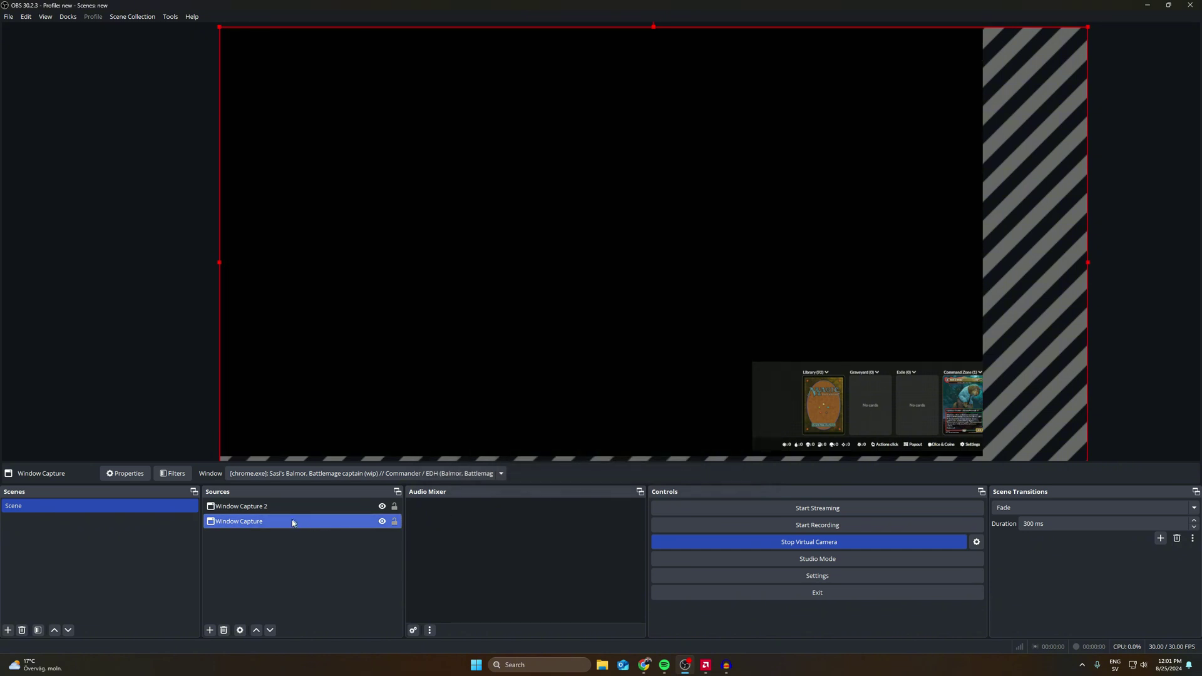
Point the main Window Capture at the Archidekt Playtester window.
{"action": "left_click", "coordinate": [532, 331]}
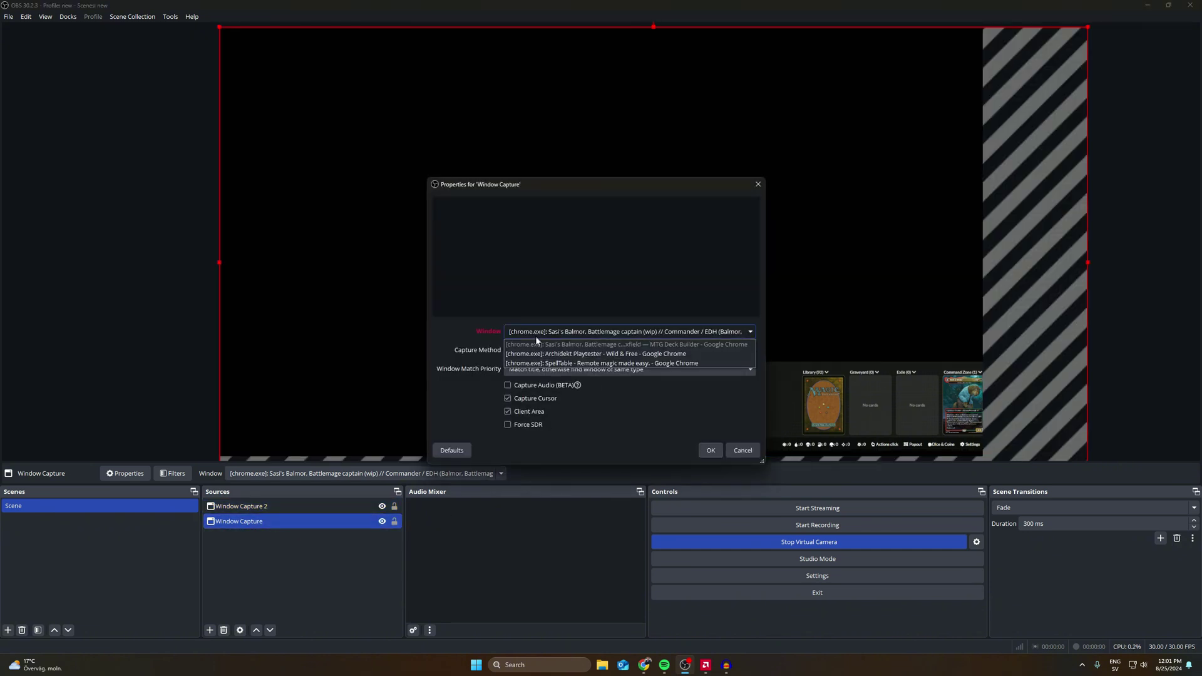
{"action": "left_click", "coordinate": [567, 354]}
{"action": "left_click", "coordinate": [712, 451]}
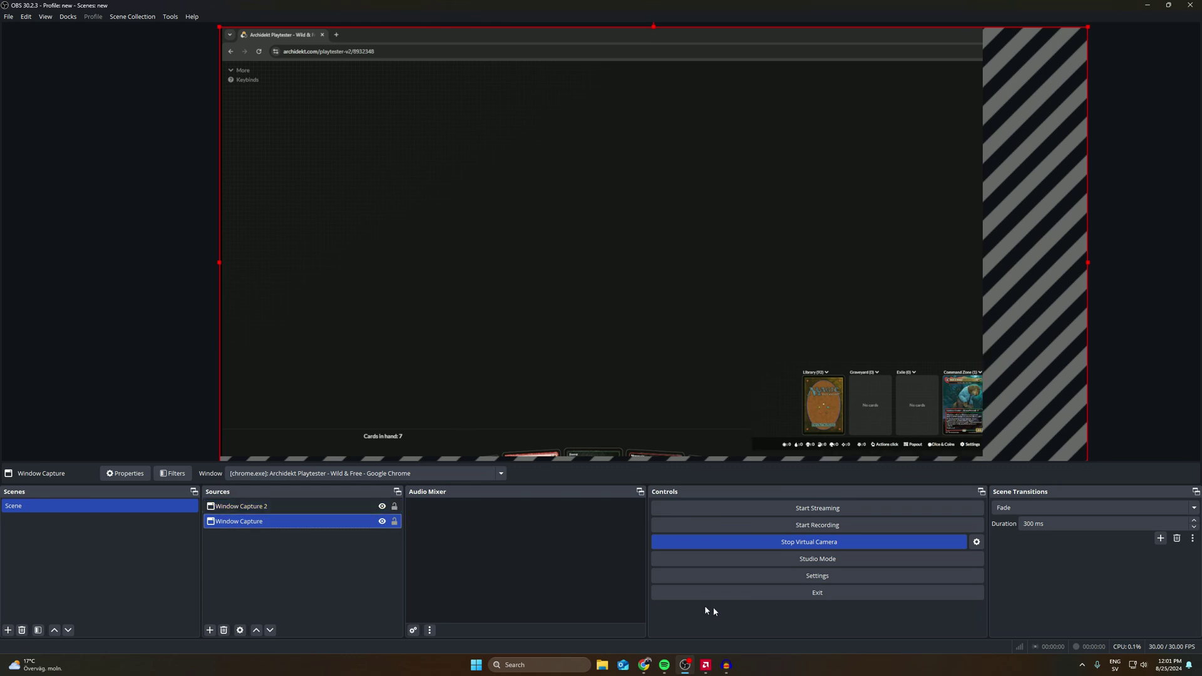
Switch Window Capture 2 to capture the Archidekt Playtester window.
{"action": "left_click", "coordinate": [264, 508]}
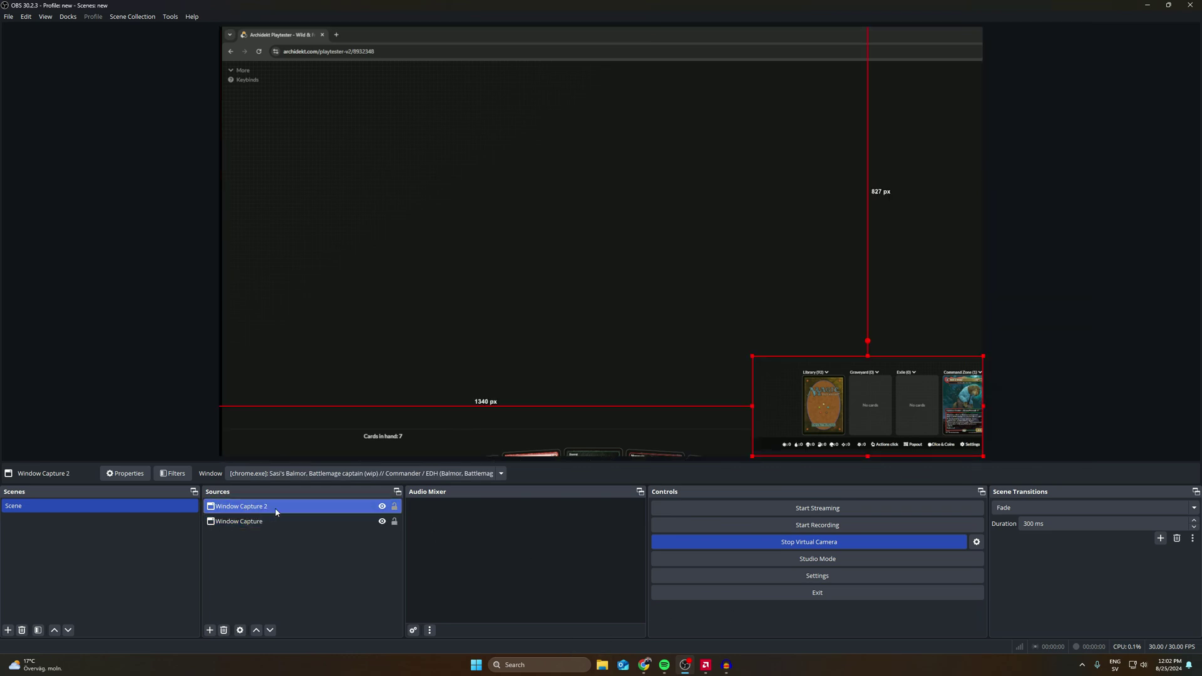
{"action": "double_click", "coordinate": [276, 511]}
{"action": "left_click", "coordinate": [563, 333]}
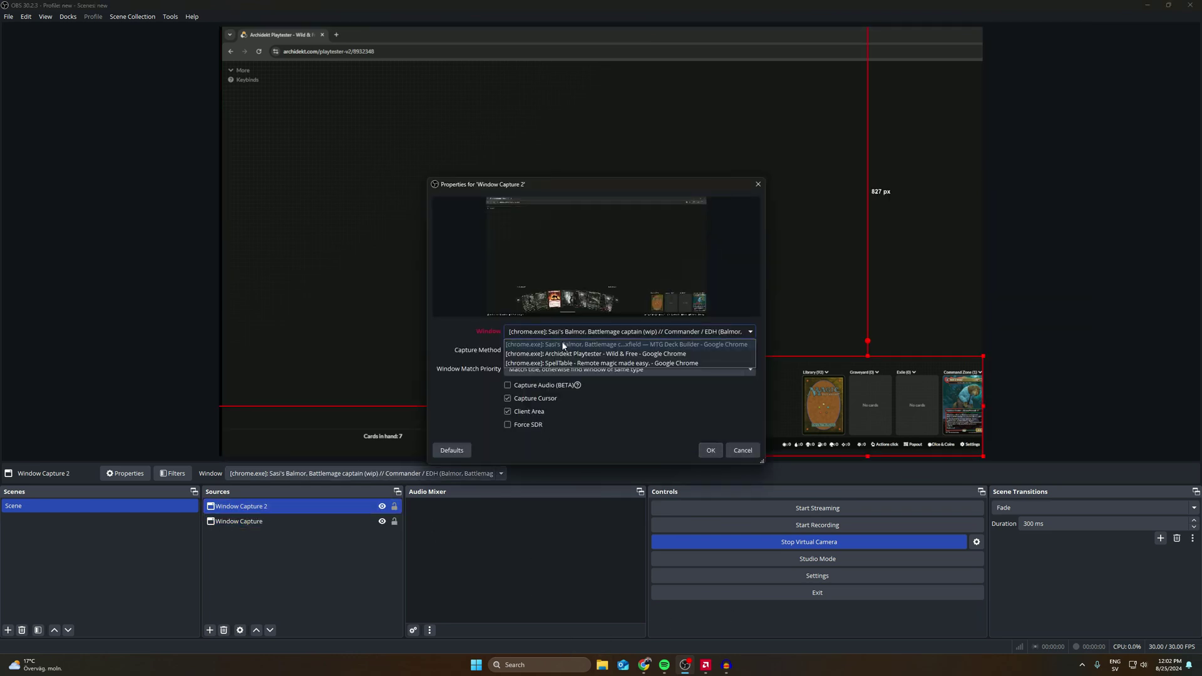
{"action": "left_click", "coordinate": [595, 354]}
{"action": "left_click", "coordinate": [709, 450]}
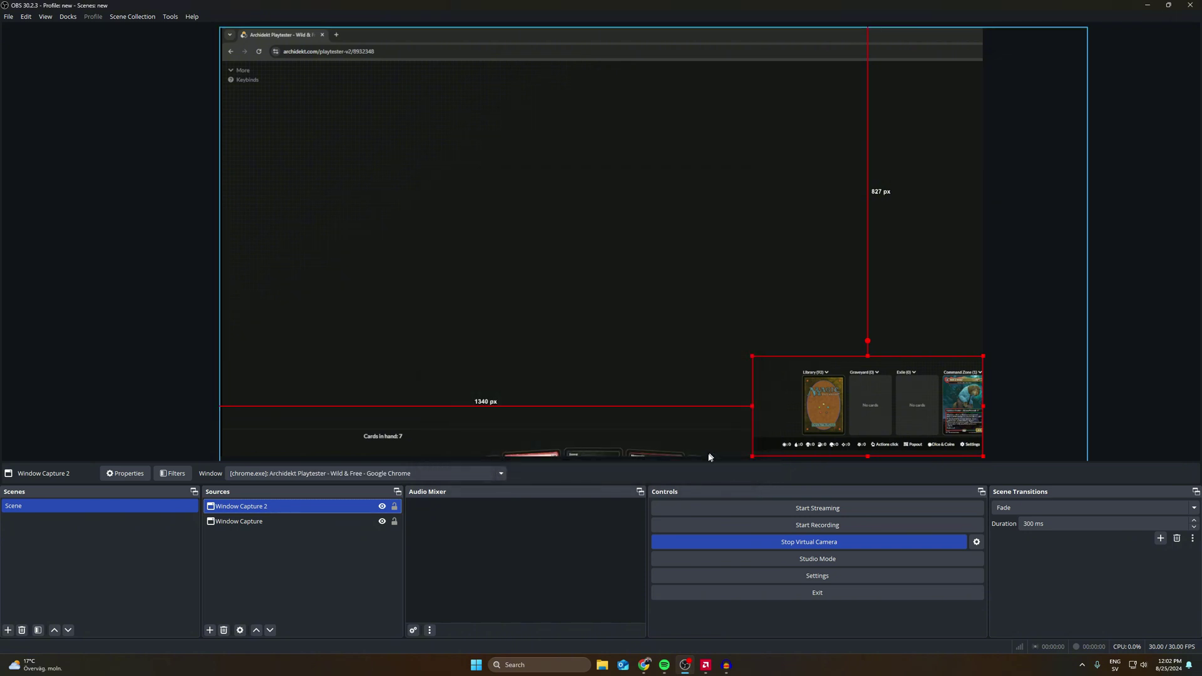
Move the Ember-Eye Wolf card up-left on the Archidekt battlefield.
{"action": "key", "text": "alt+Tab"}
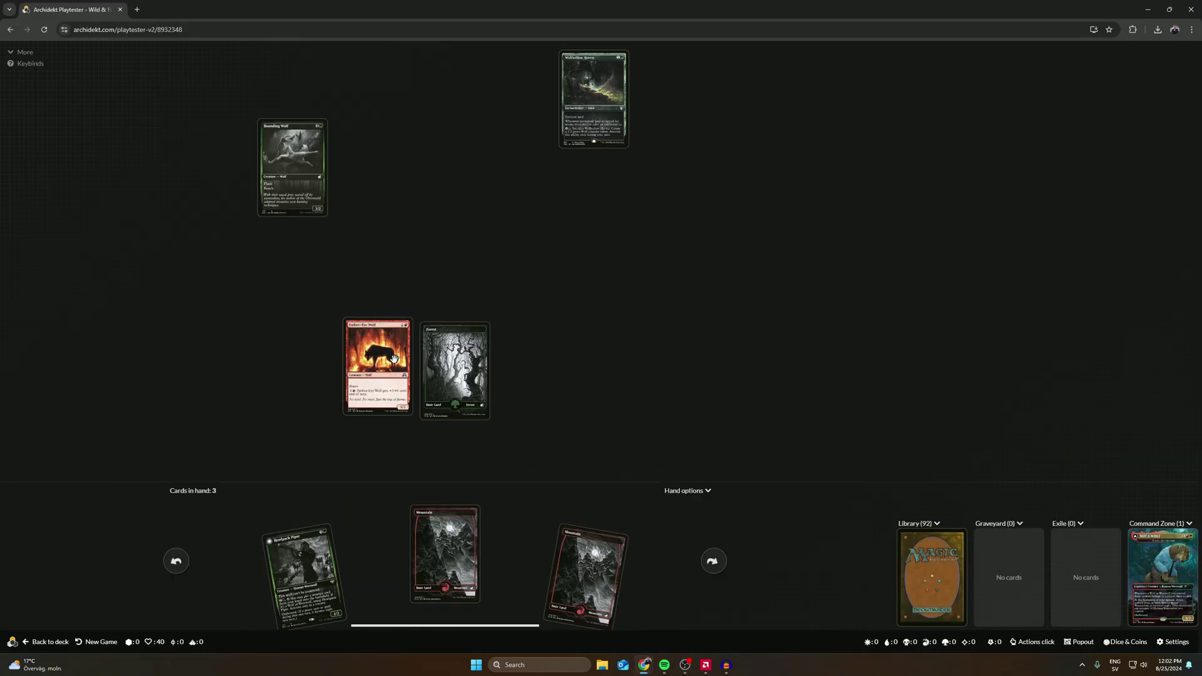
{"action": "left_click_drag", "start_coordinate": [395, 358], "coordinate": [197, 182]}
{"action": "key", "text": "alt+Tab"}
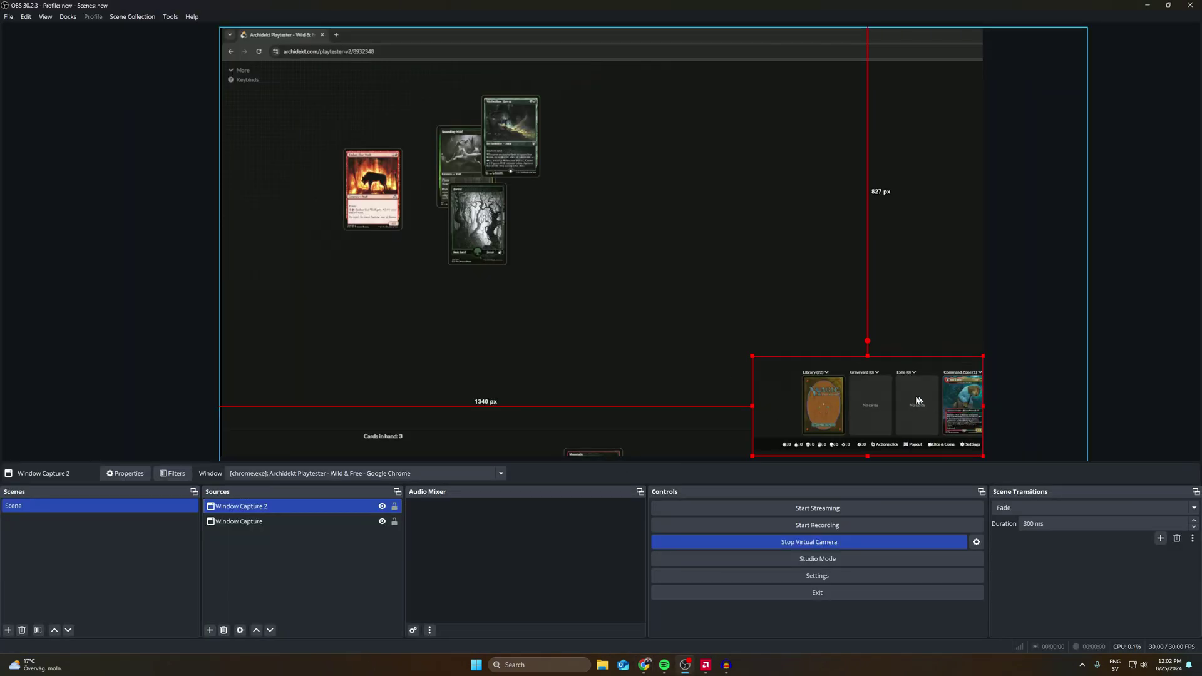
Re-crop the zone strip so the Command Zone card shows fully, then shrink OBS rightward.
{"action": "left_click_drag", "start_coordinate": [753, 407], "coordinate": [783, 402]}
{"action": "left_click_drag", "start_coordinate": [983, 407], "coordinate": [995, 408]}
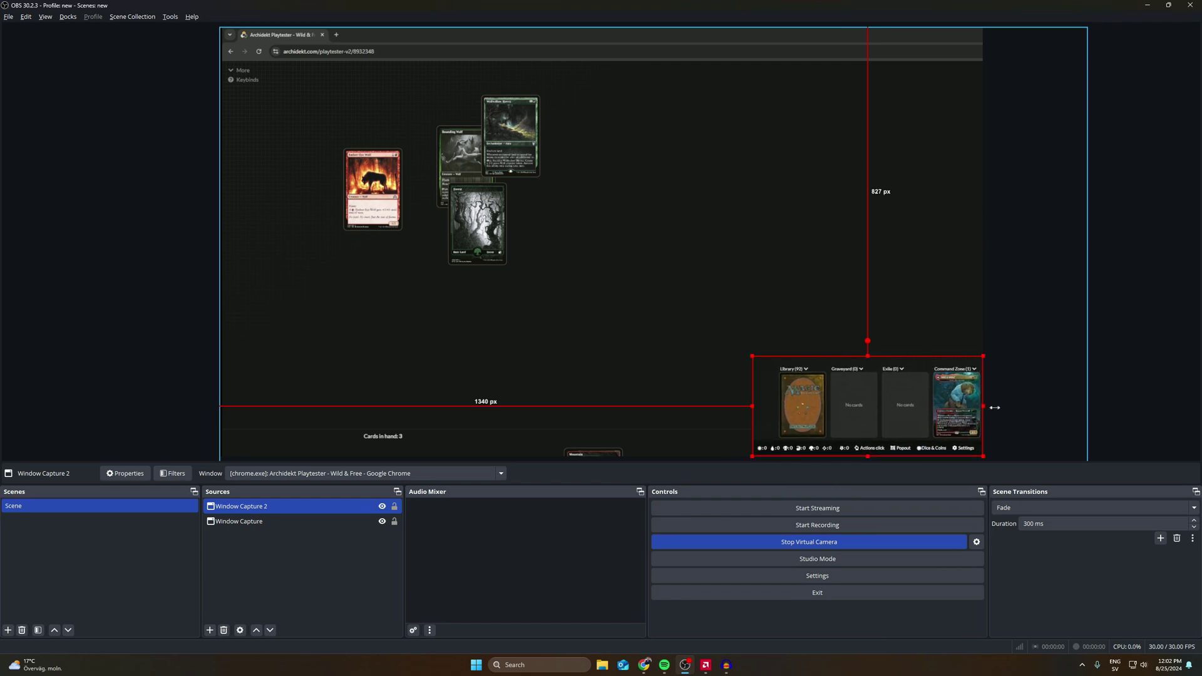
{"action": "left_click", "coordinate": [574, 249]}
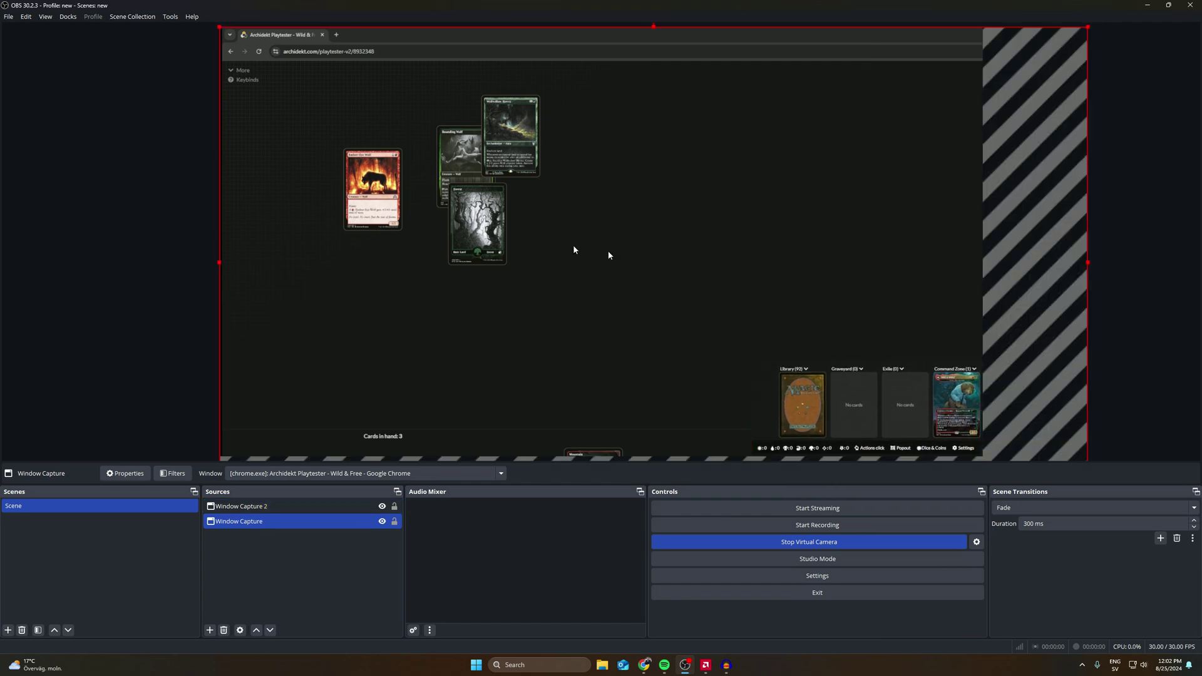
{"action": "left_click", "coordinate": [97, 352]}
{"action": "left_click_drag", "start_coordinate": [643, 5], "coordinate": [896, 90]}
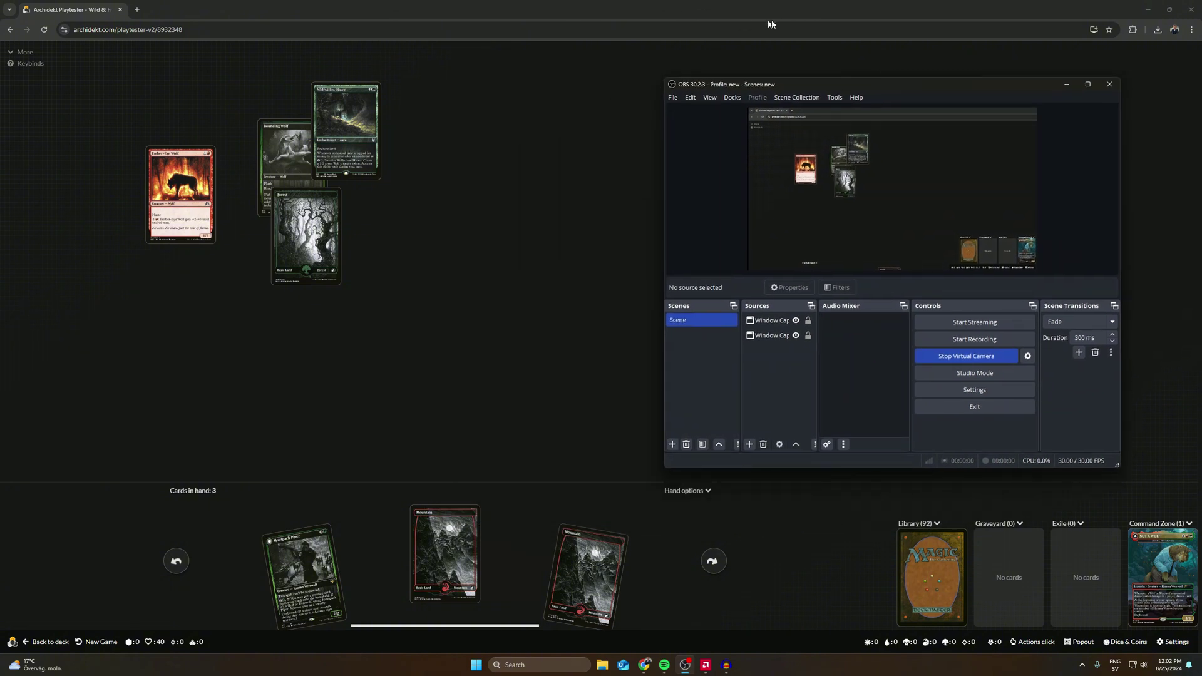
Maximize the Archidekt window behind SpellTable to confirm the spotlight feed shows the Archidekt battlefield.
{"action": "left_click_drag", "start_coordinate": [771, 24], "coordinate": [398, 50]}
{"action": "key", "text": "alt+Tab"}
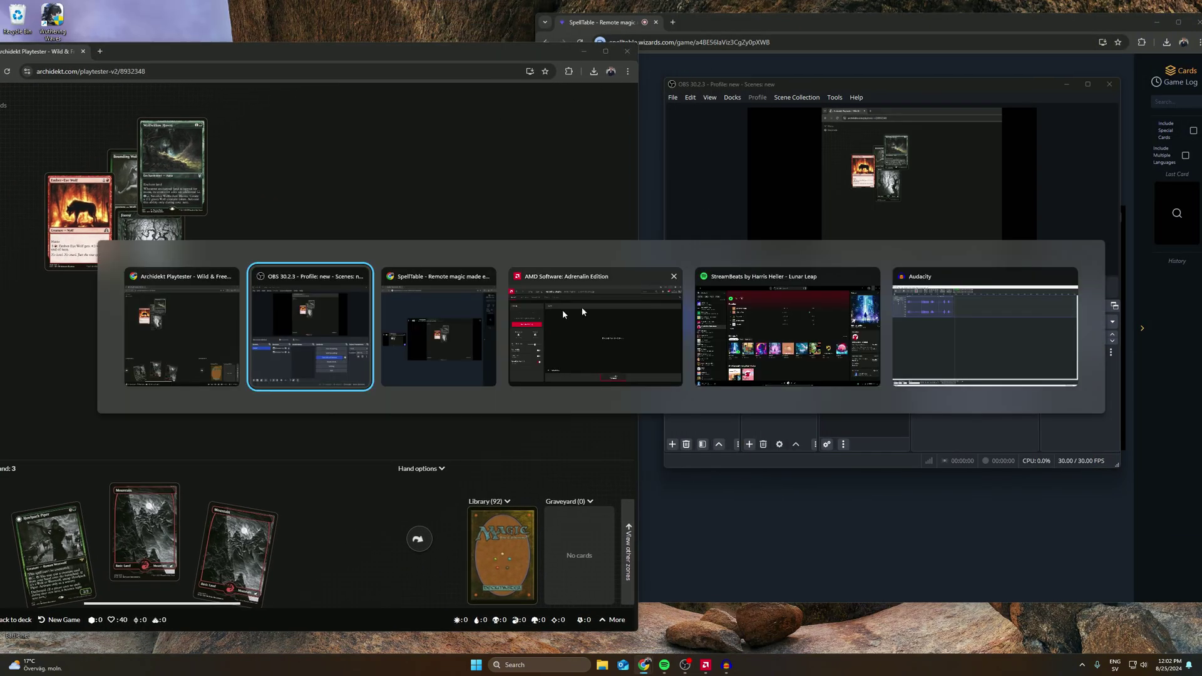
{"action": "left_click", "coordinate": [438, 335]}
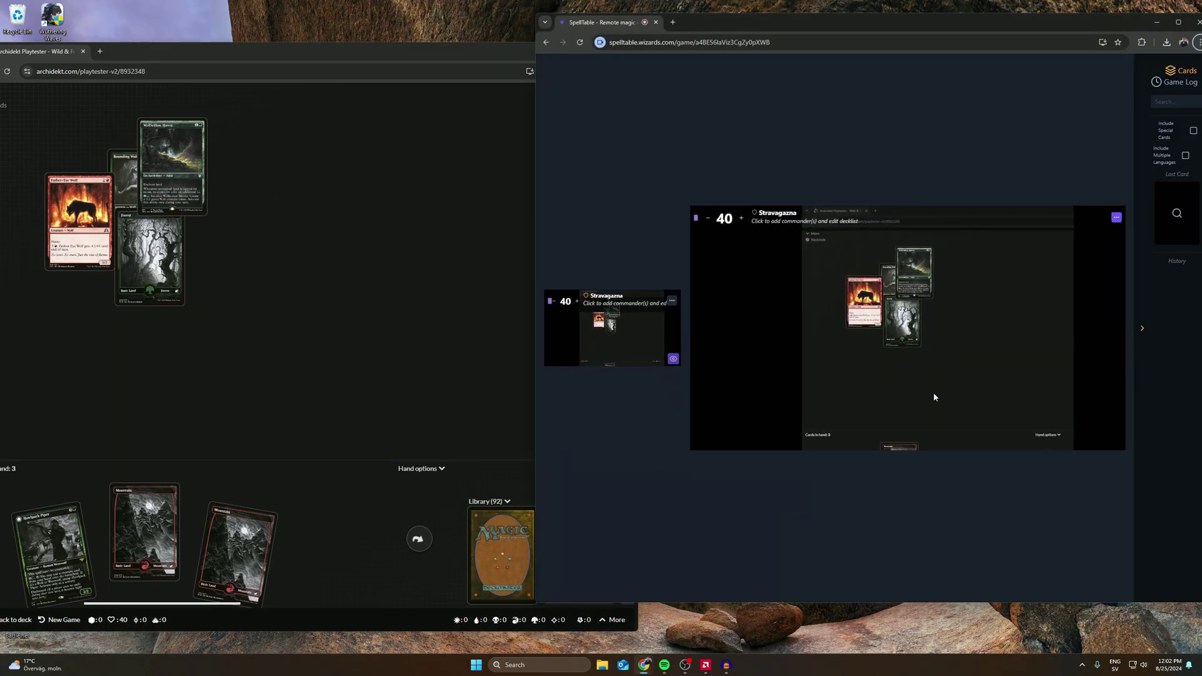
{"action": "left_click_drag", "start_coordinate": [313, 50], "coordinate": [313, 11]}
{"action": "key", "text": "alt+Tab"}
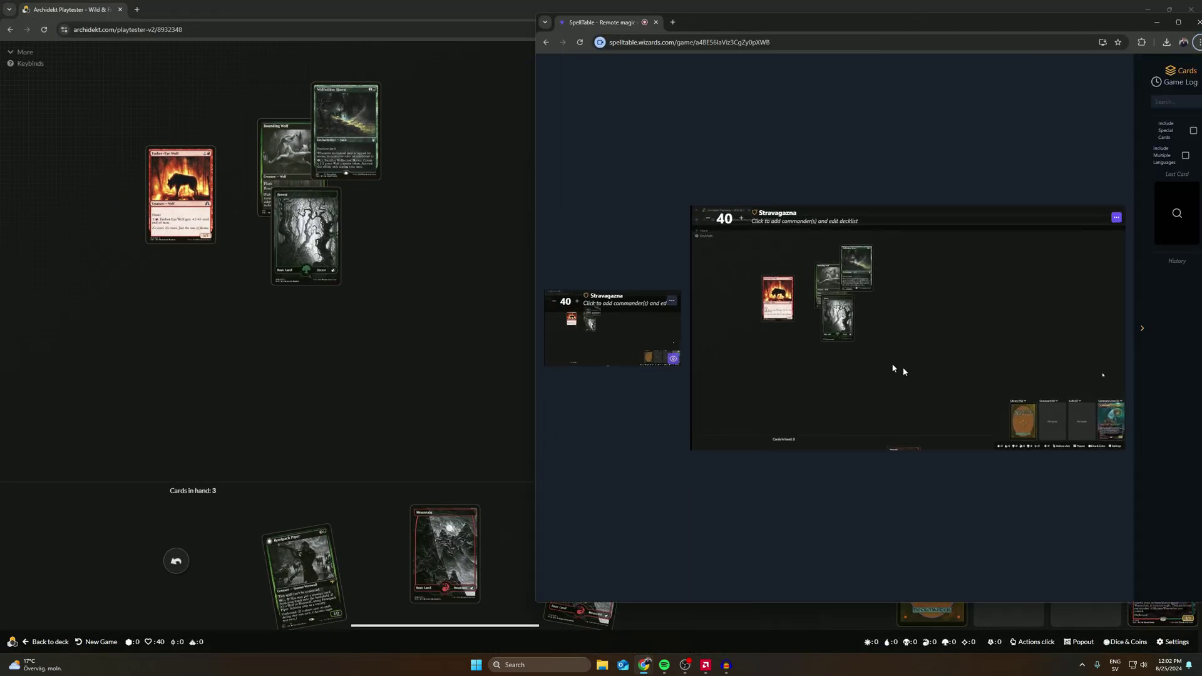